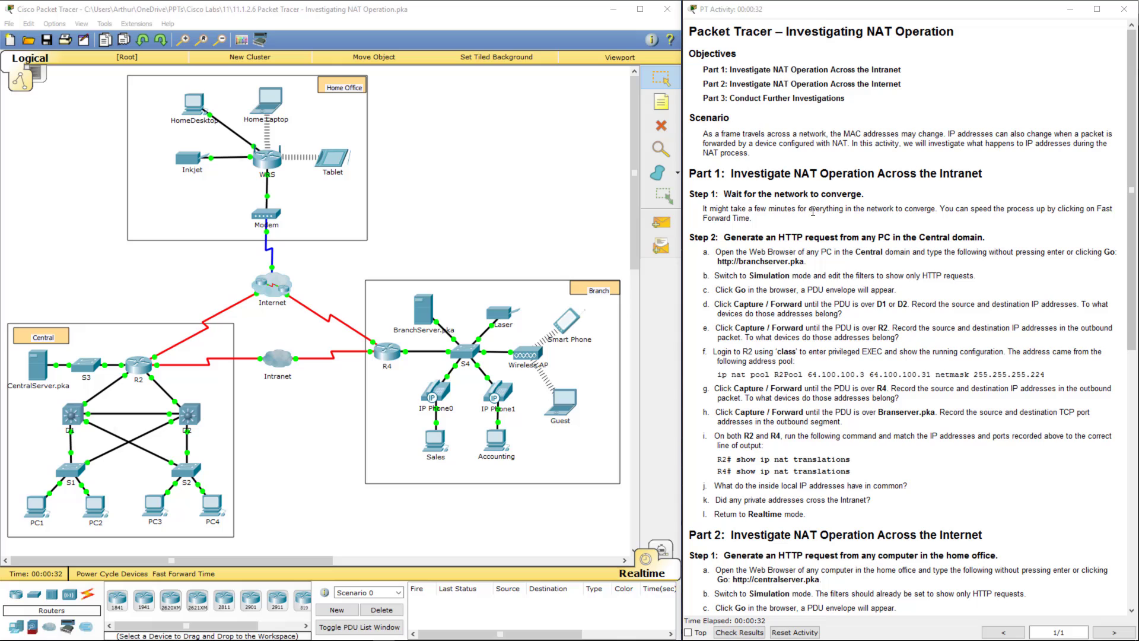
# - Highlight the convergence note and the branch server address in the activity instructions
pyautogui.moveTo(704, 208); pyautogui.dragTo(856, 219)
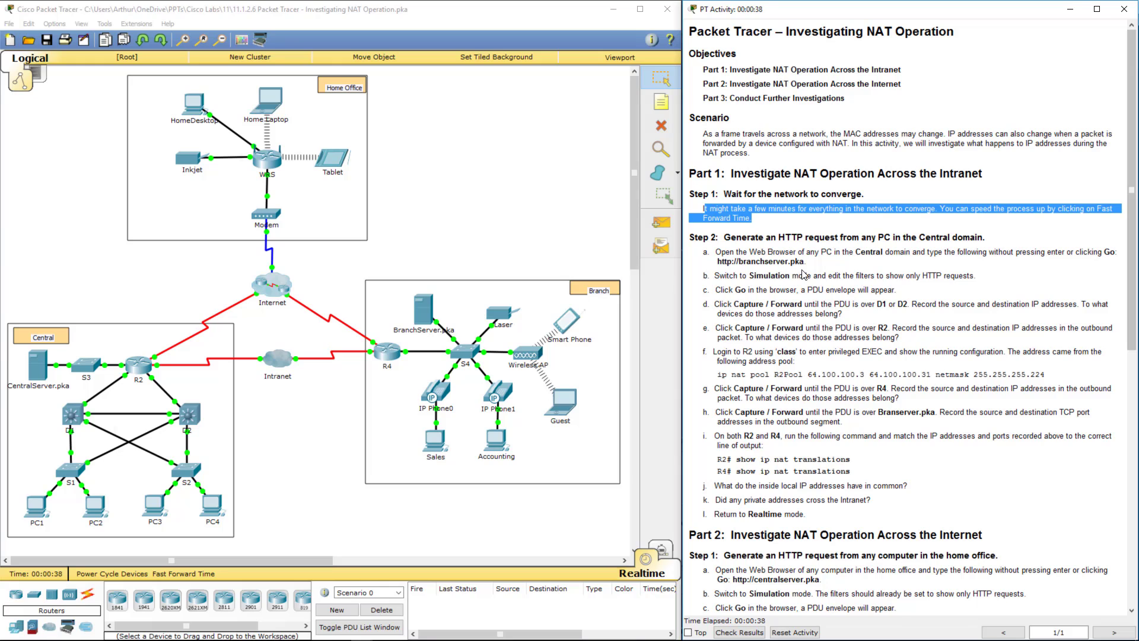
pyautogui.click(780, 273)
pyautogui.moveTo(718, 261); pyautogui.dragTo(805, 263)
pyautogui.hotkey('ctrl', 'c')
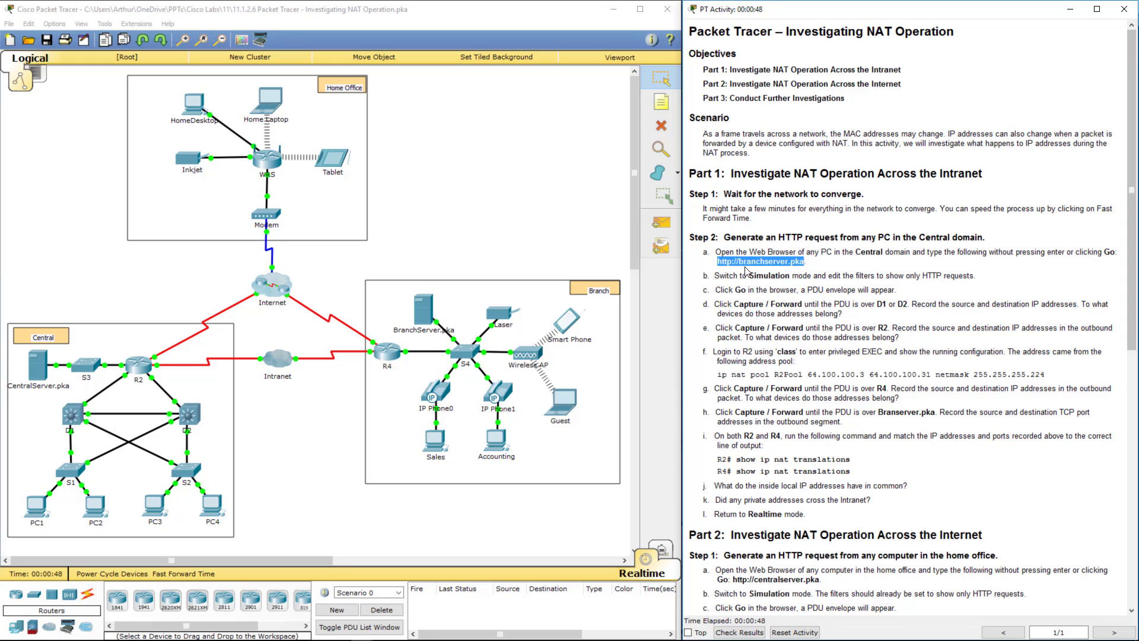
pyautogui.click(91, 513)
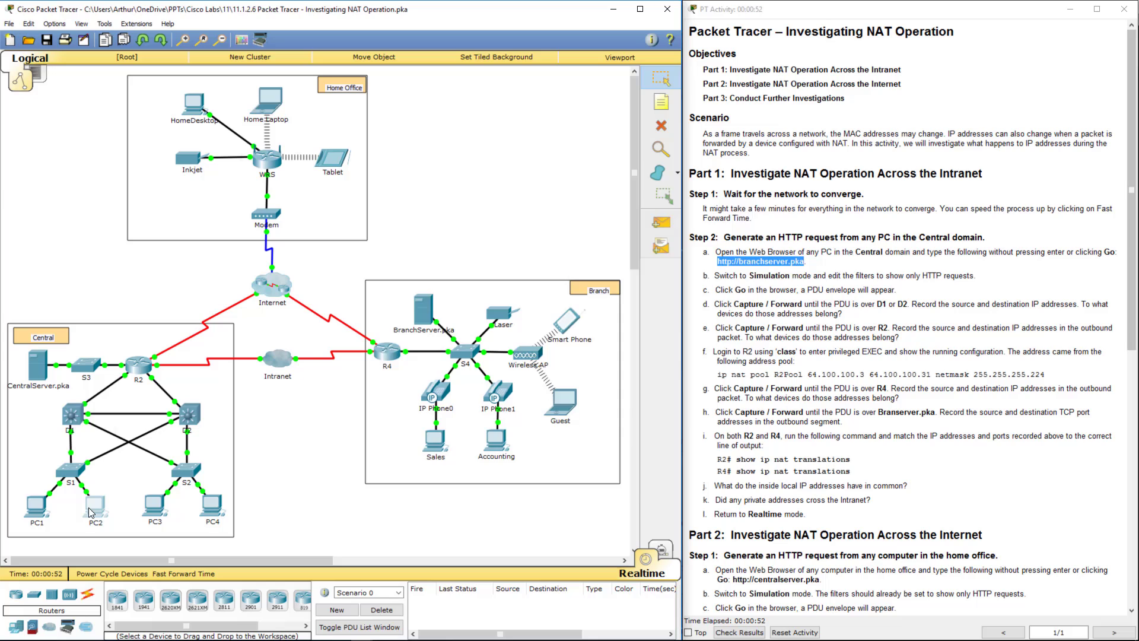
pyautogui.click(484, 188)
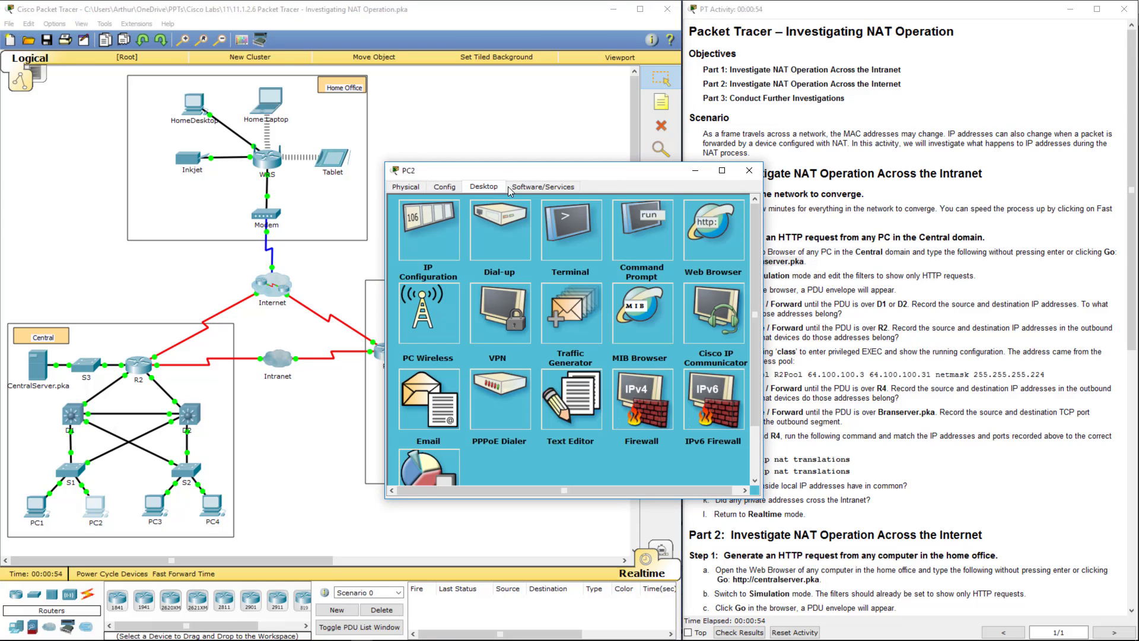
pyautogui.click(701, 236)
pyautogui.click(520, 237)
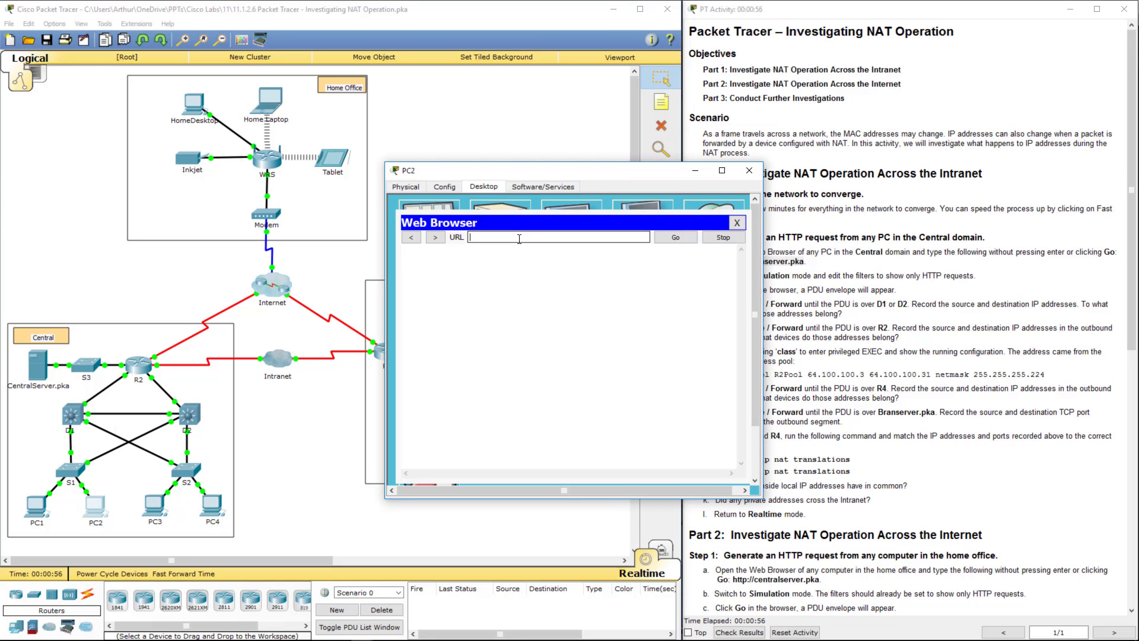
pyautogui.hotkey('ctrl', 'v')
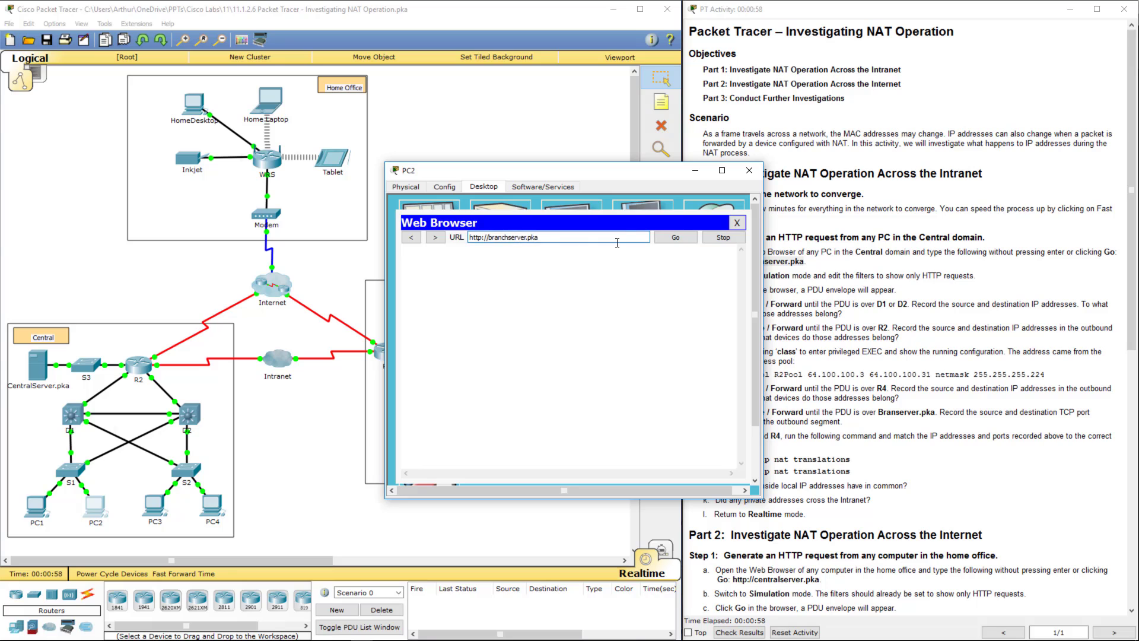
# - Load the Branch Server page in PC2's browser, then close the browser
pyautogui.moveTo(587, 176); pyautogui.dragTo(464, 66)
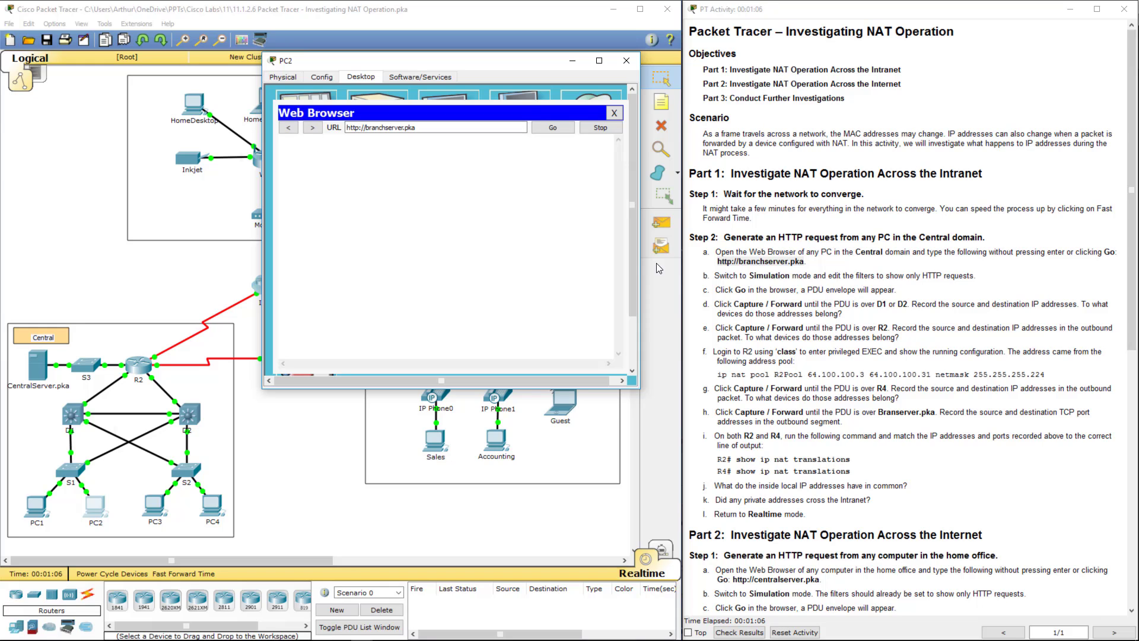
pyautogui.click(734, 273)
pyautogui.moveTo(715, 274); pyautogui.dragTo(974, 275)
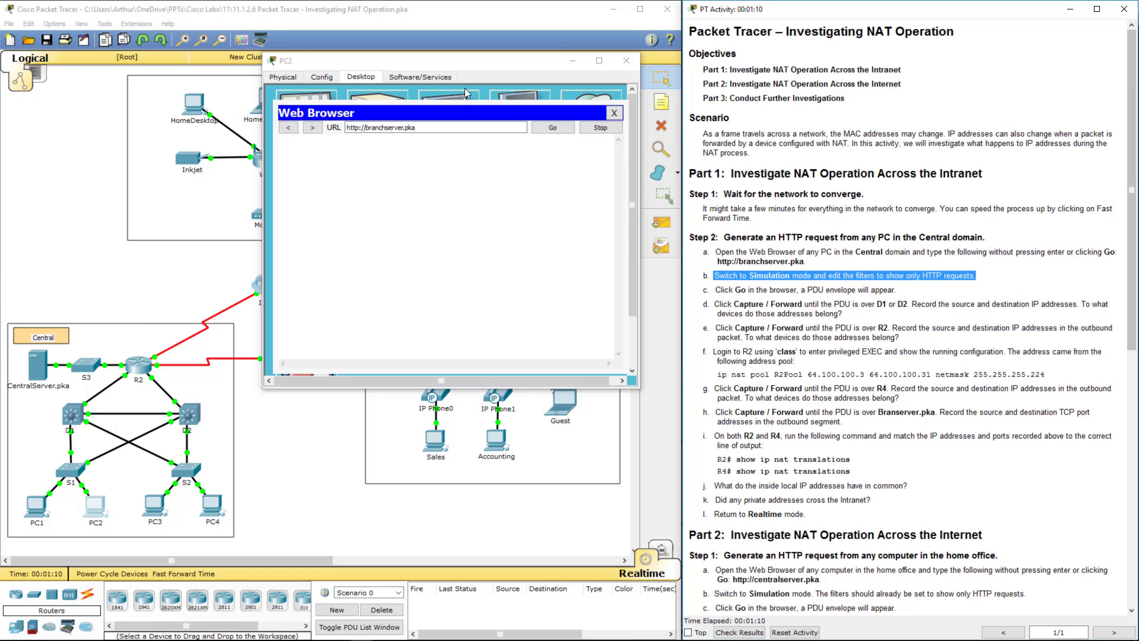
pyautogui.click(547, 129)
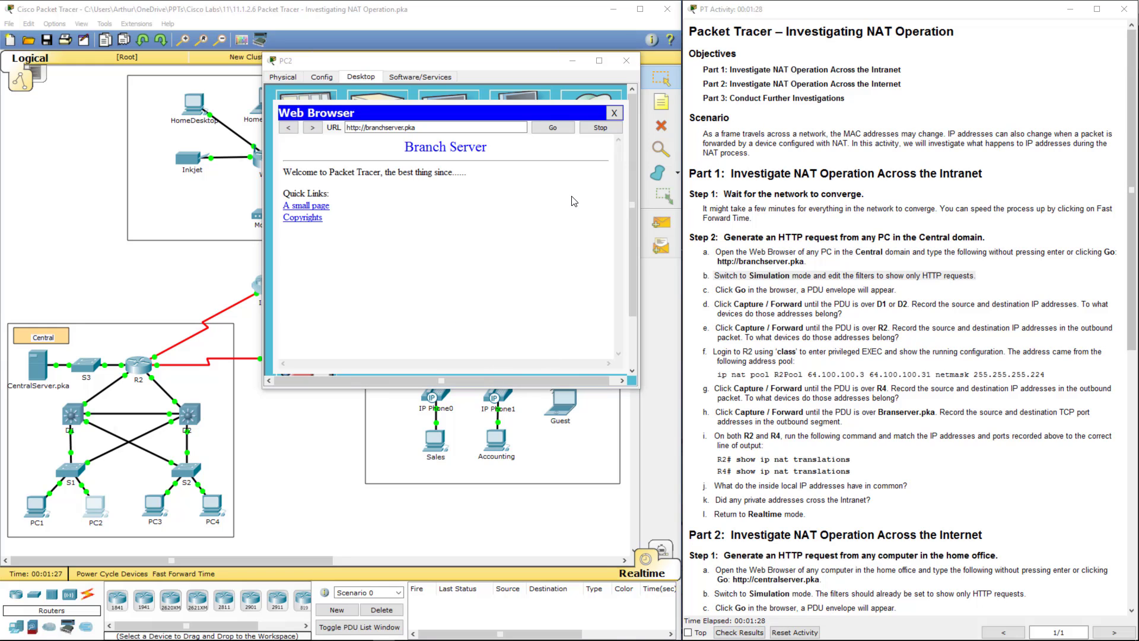
pyautogui.click(613, 114)
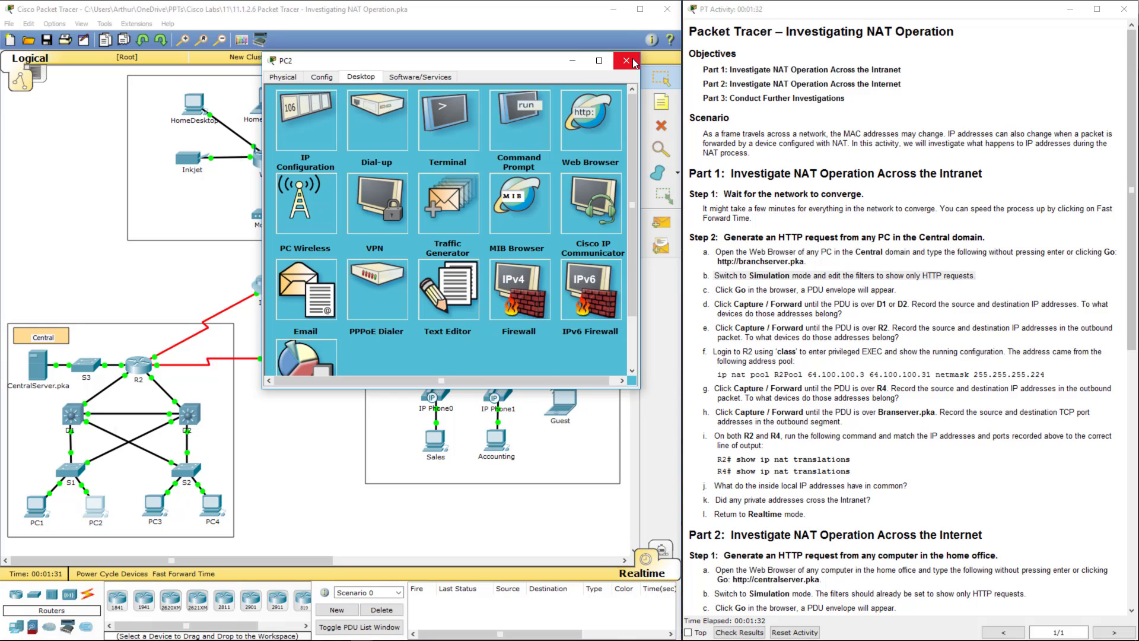
# - Close PC2, switch to Simulation mode, and filter visible events to HTTP only
pyautogui.click(627, 61)
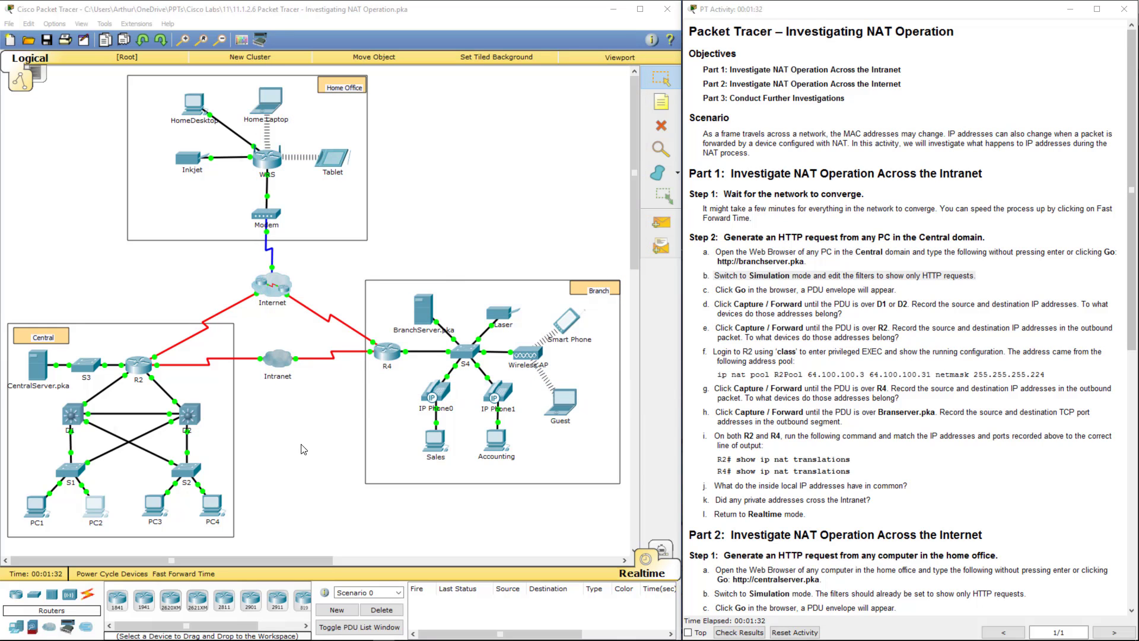
pyautogui.click(666, 551)
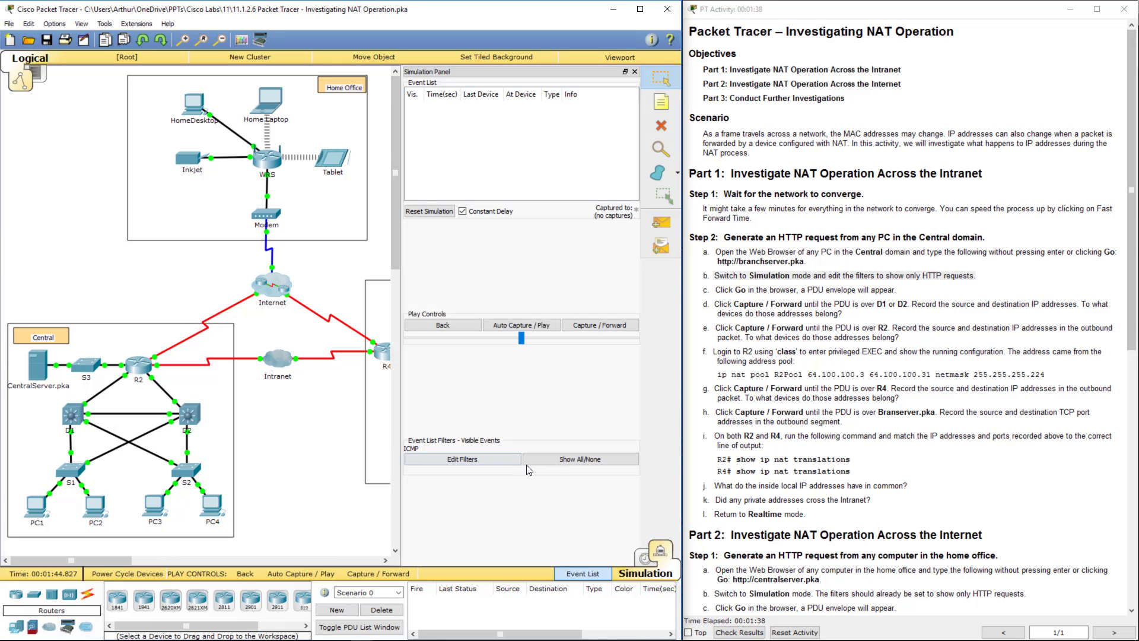
pyautogui.click(483, 464)
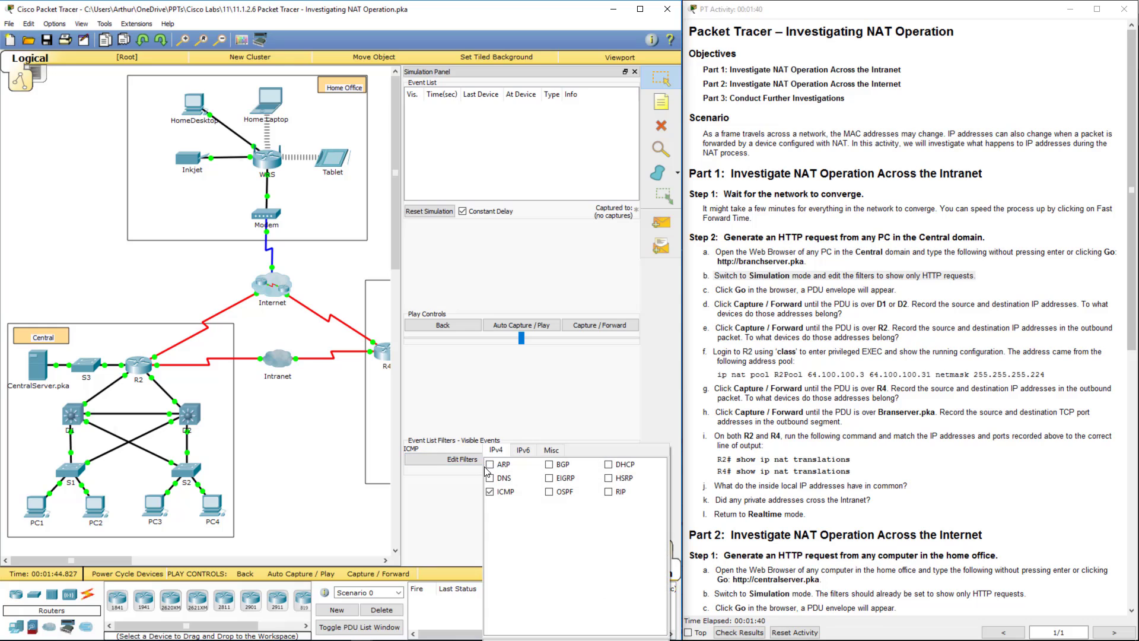
pyautogui.click(552, 451)
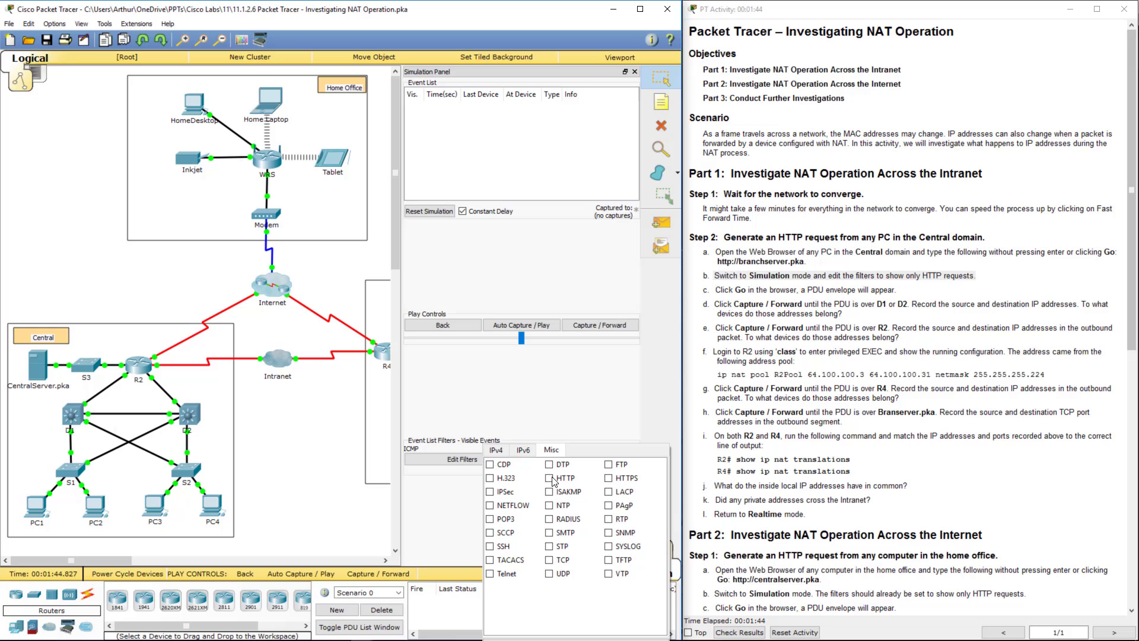
pyautogui.click(550, 478)
pyautogui.click(527, 409)
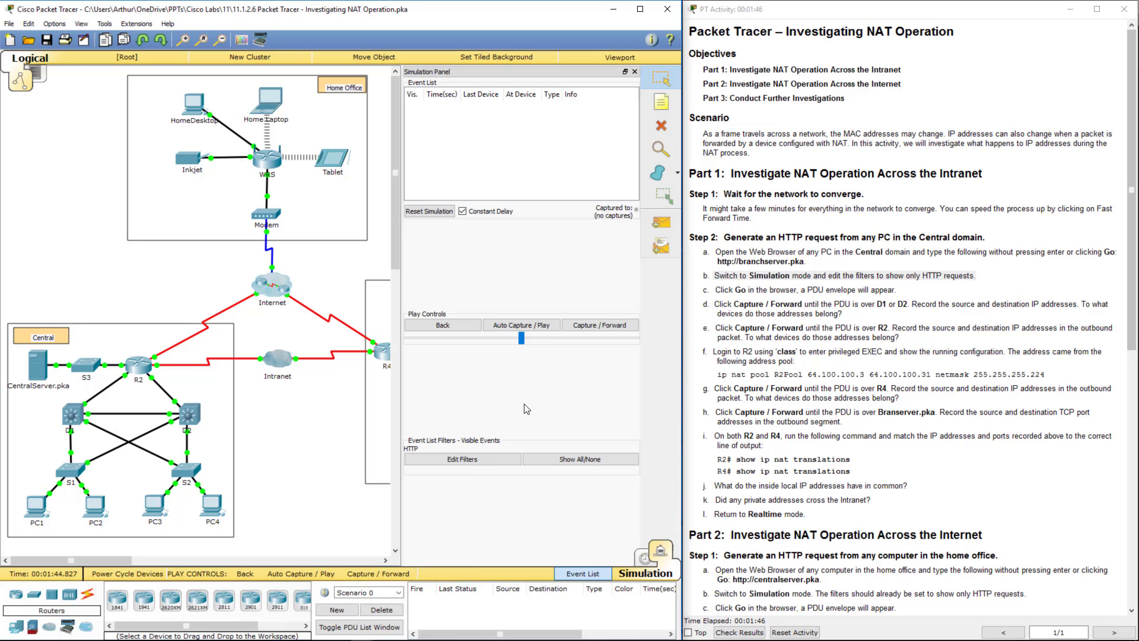
# - Run Auto Capture and clear the event list, resetting the simulation in between
pyautogui.click(502, 325)
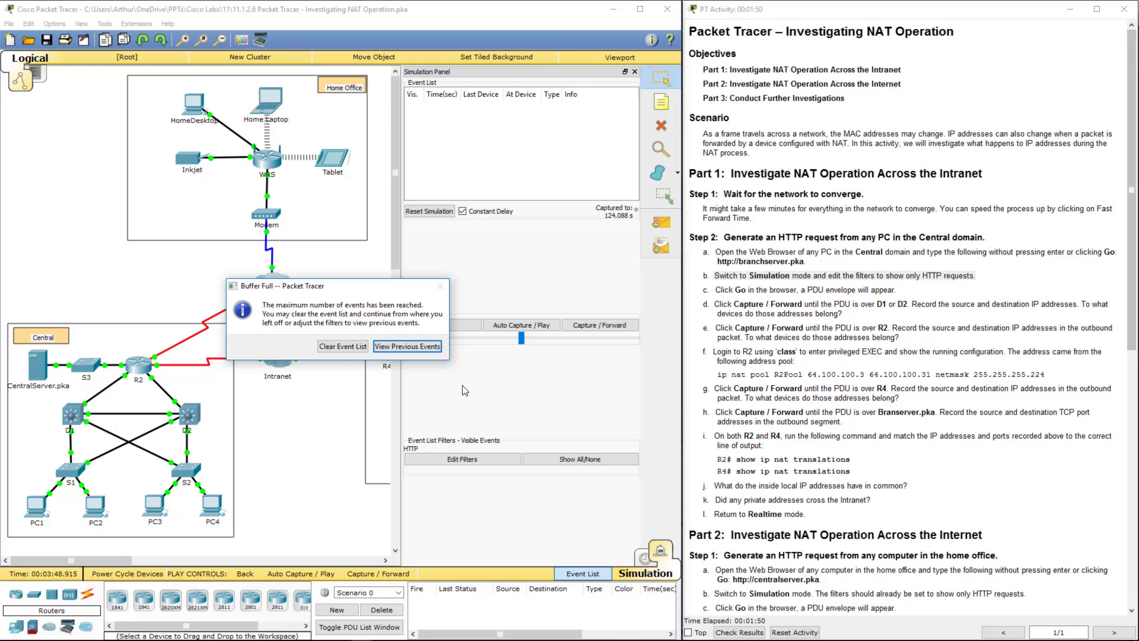
pyautogui.click(344, 351)
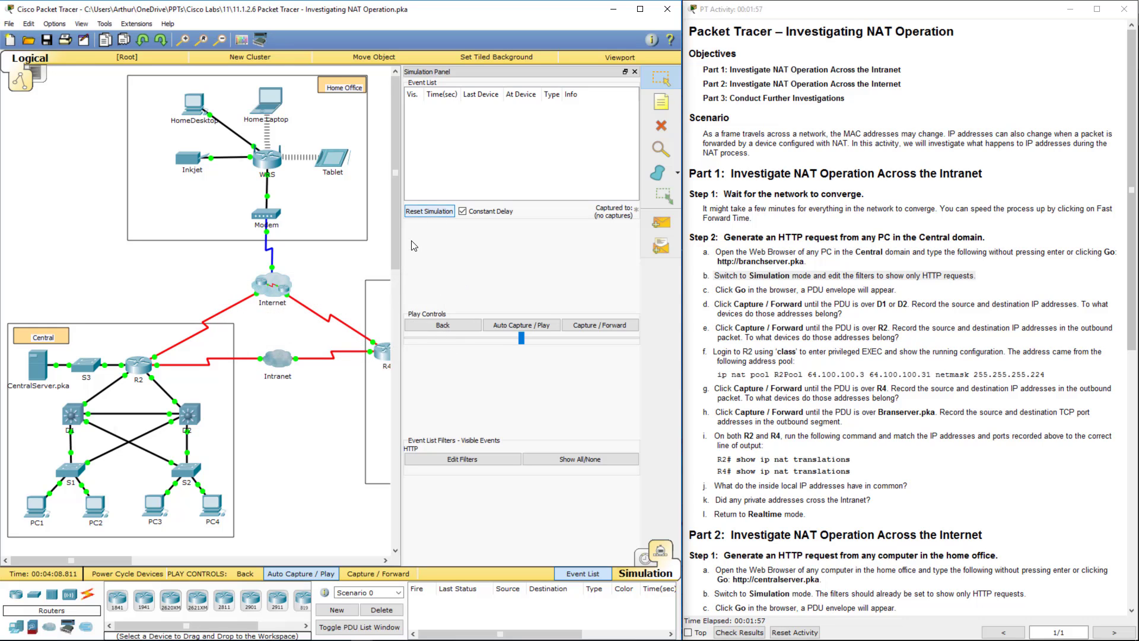
pyautogui.click(431, 214)
pyautogui.click(432, 214)
pyautogui.click(492, 330)
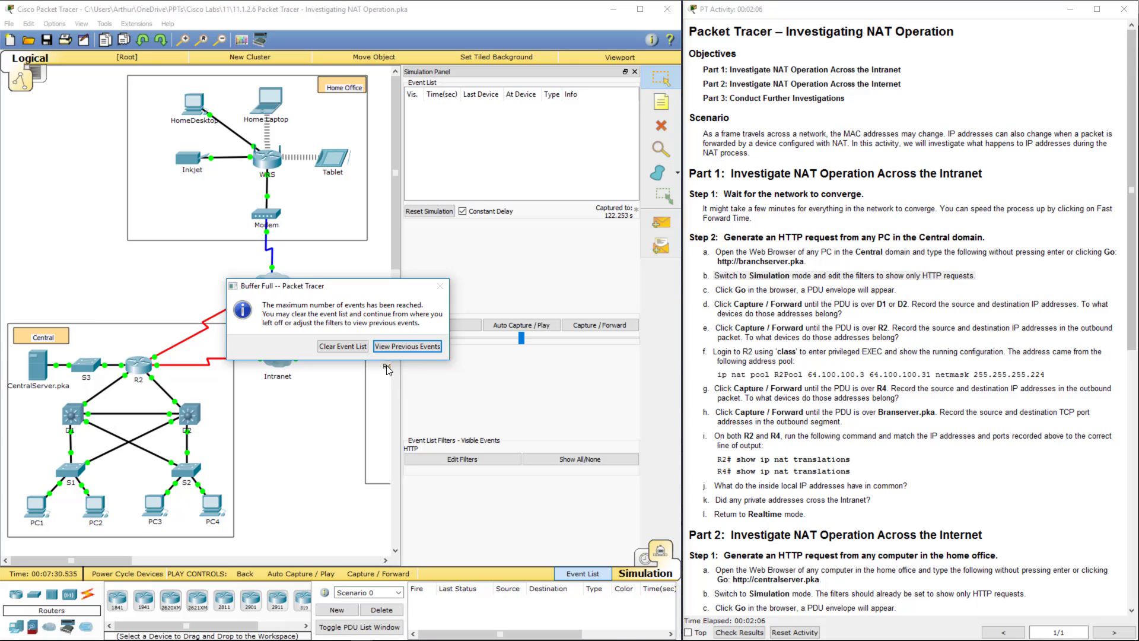
pyautogui.click(342, 349)
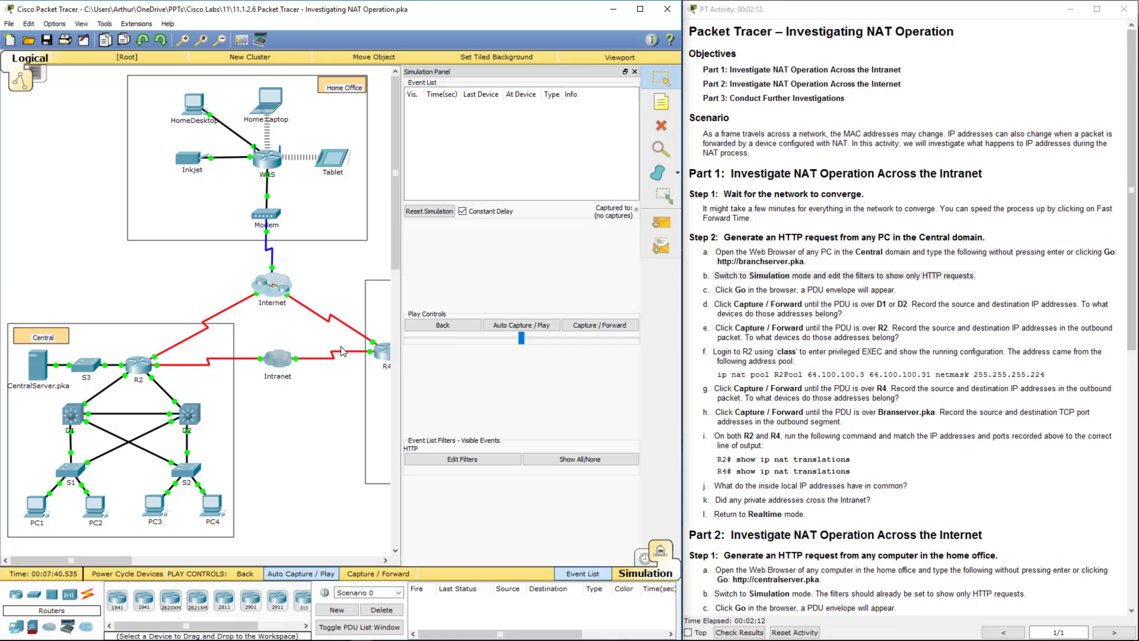
pyautogui.click(93, 511)
pyautogui.click(709, 222)
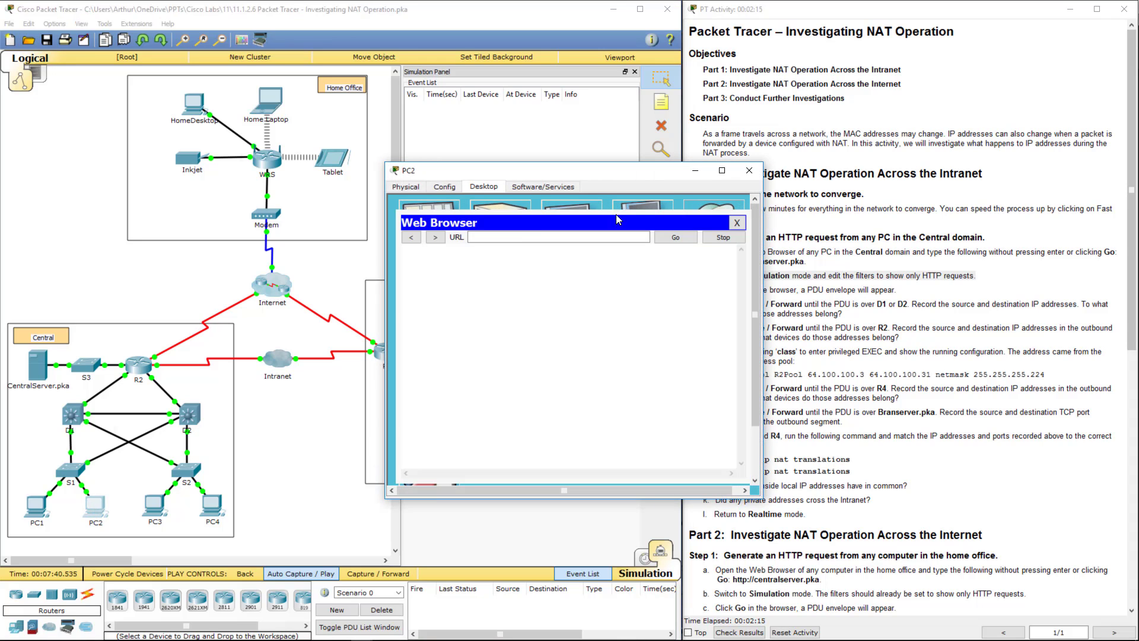
pyautogui.click(511, 238)
pyautogui.write('http://branchserver.pka')
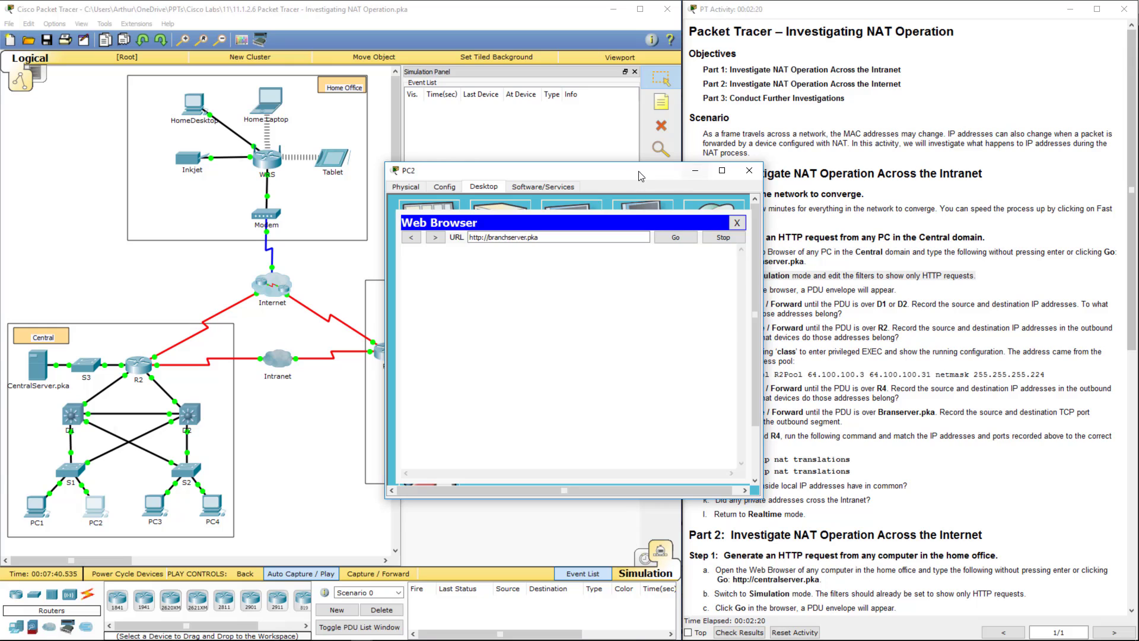
# - Send the HTTP request and capture it until the PDU reaches D1, then pause
pyautogui.moveTo(673, 176); pyautogui.dragTo(286, 130)
pyautogui.click(295, 191)
pyautogui.click(498, 325)
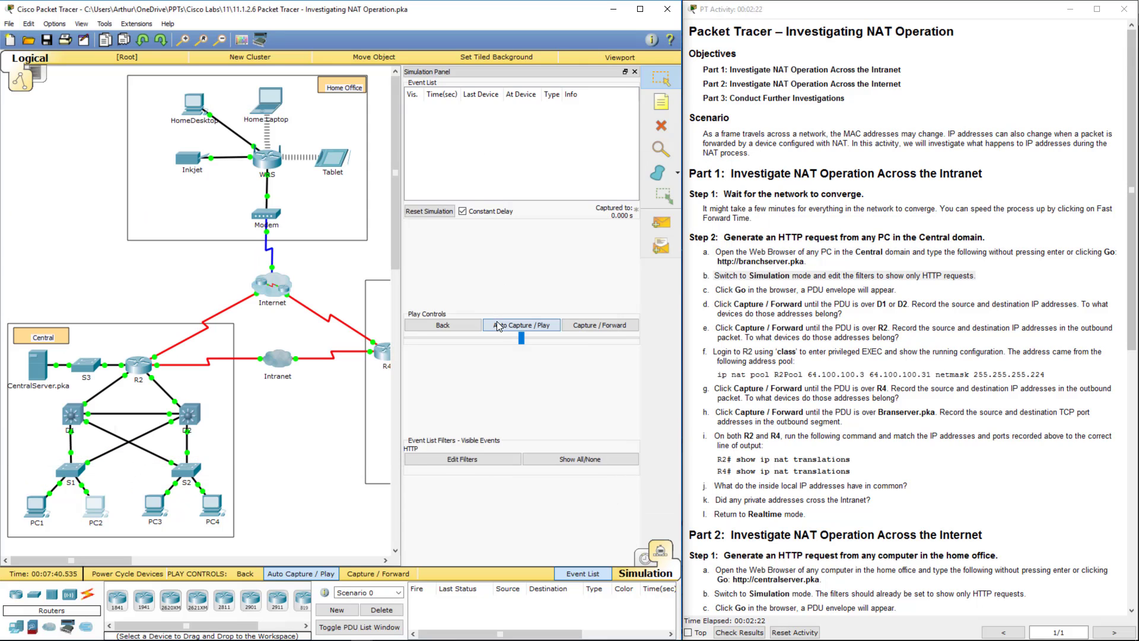
pyautogui.click(498, 327)
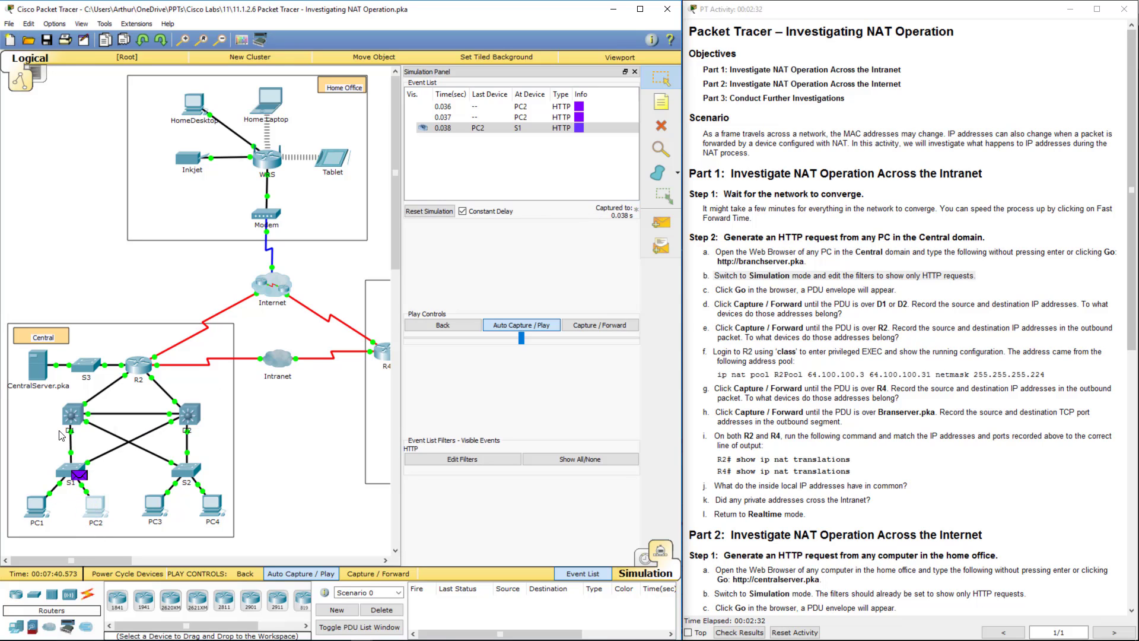
pyautogui.click(830, 289)
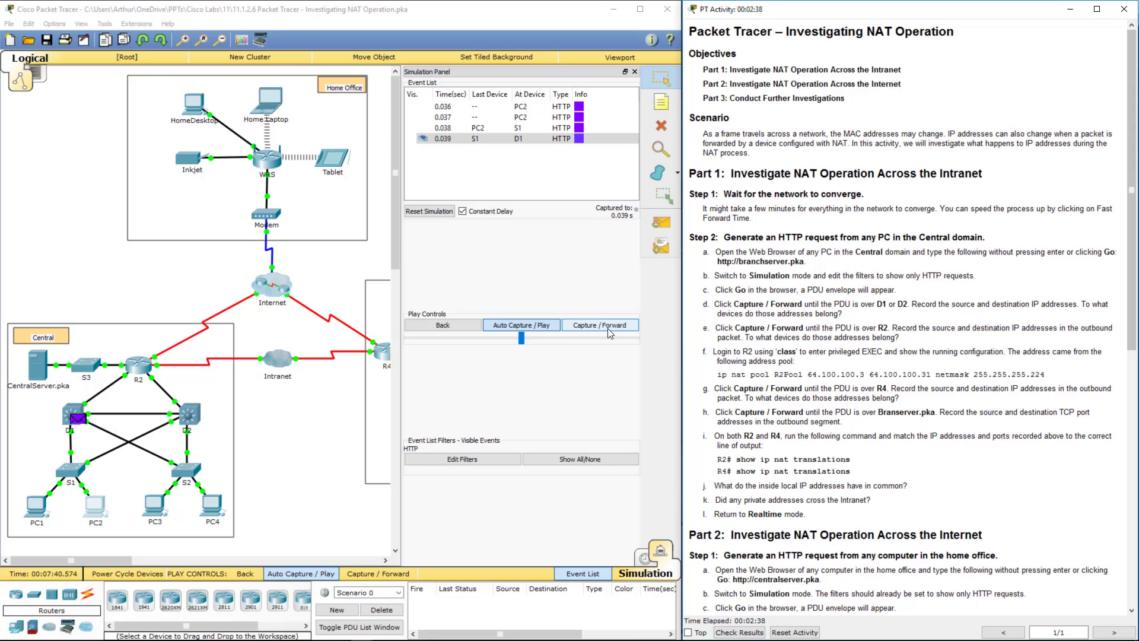
# - Step the capture so the HTTP PDU moves from D1 to R2
pyautogui.click(541, 332)
pyautogui.click(537, 327)
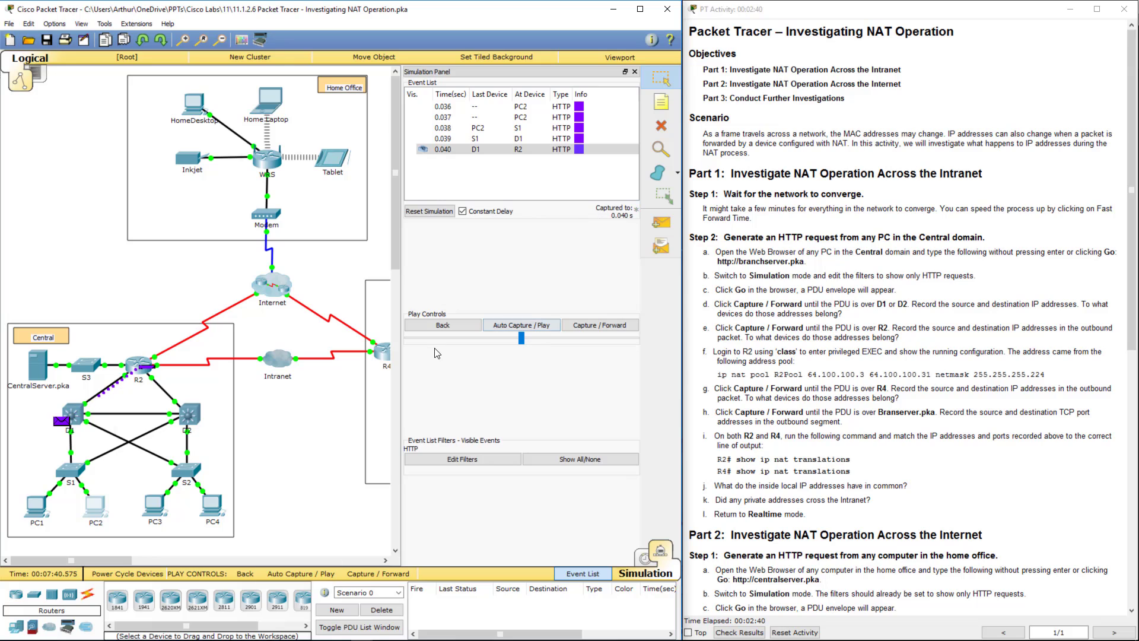
pyautogui.click(442, 328)
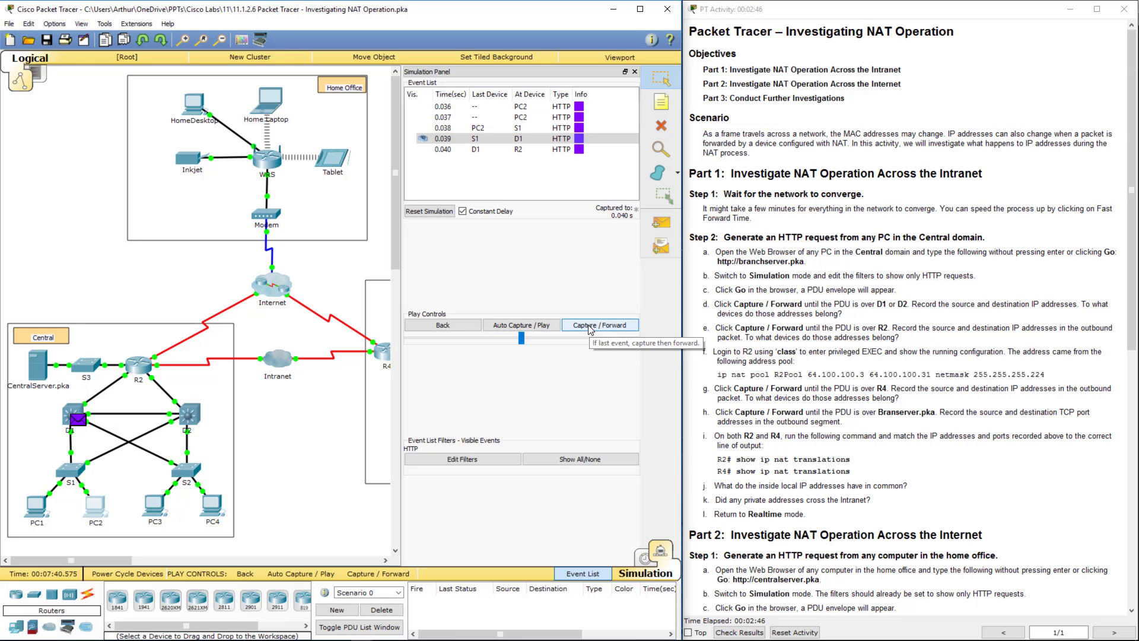
pyautogui.click(588, 325)
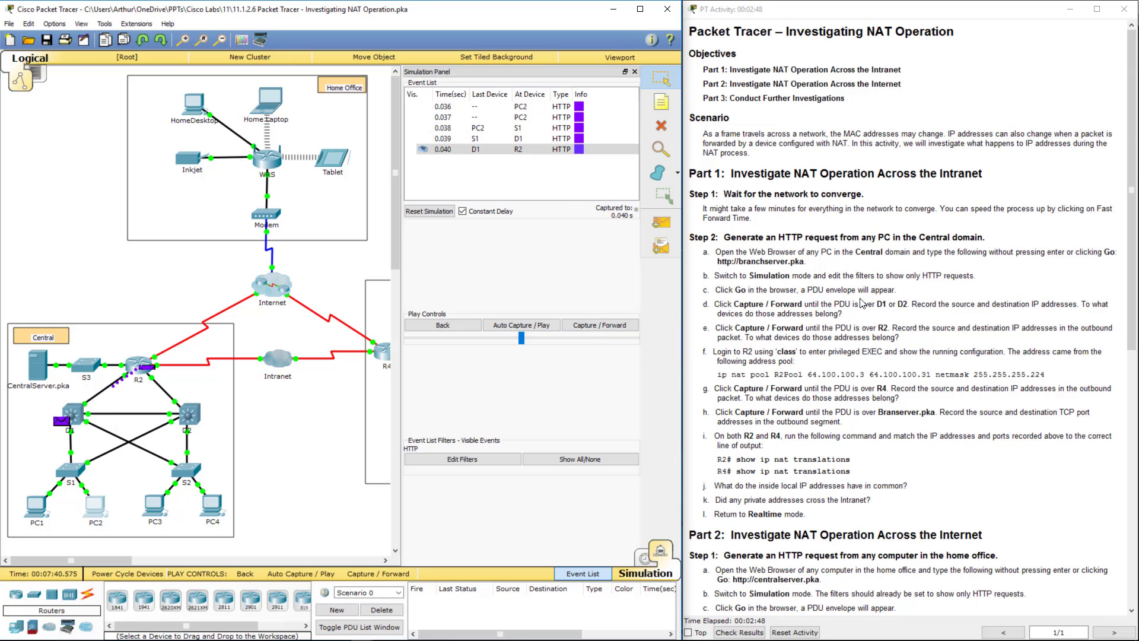
# - Highlight instruction steps d and e about the packet reaching R2
pyautogui.moveTo(835, 304); pyautogui.dragTo(884, 306)
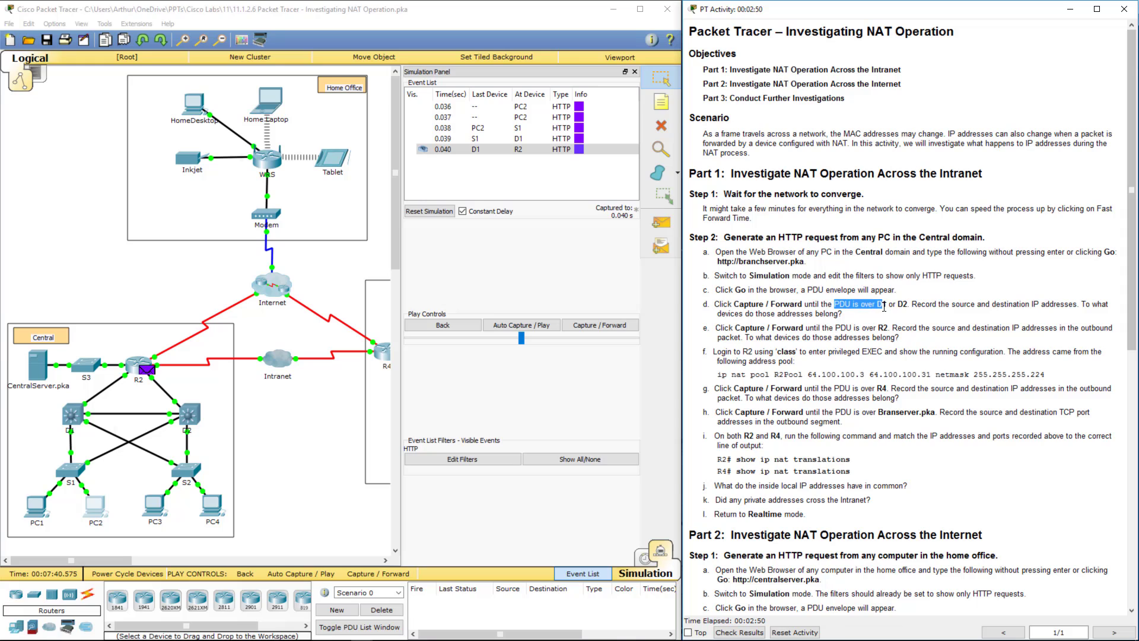
pyautogui.click(867, 326)
pyautogui.moveTo(876, 306); pyautogui.dragTo(921, 306)
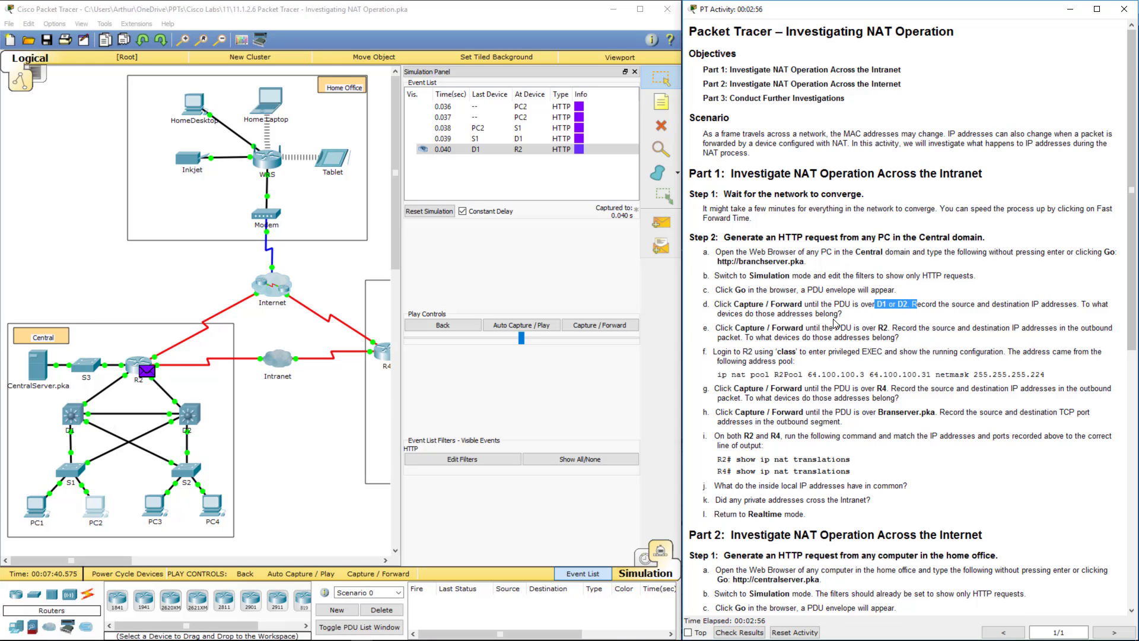
pyautogui.moveTo(796, 328); pyautogui.dragTo(927, 327)
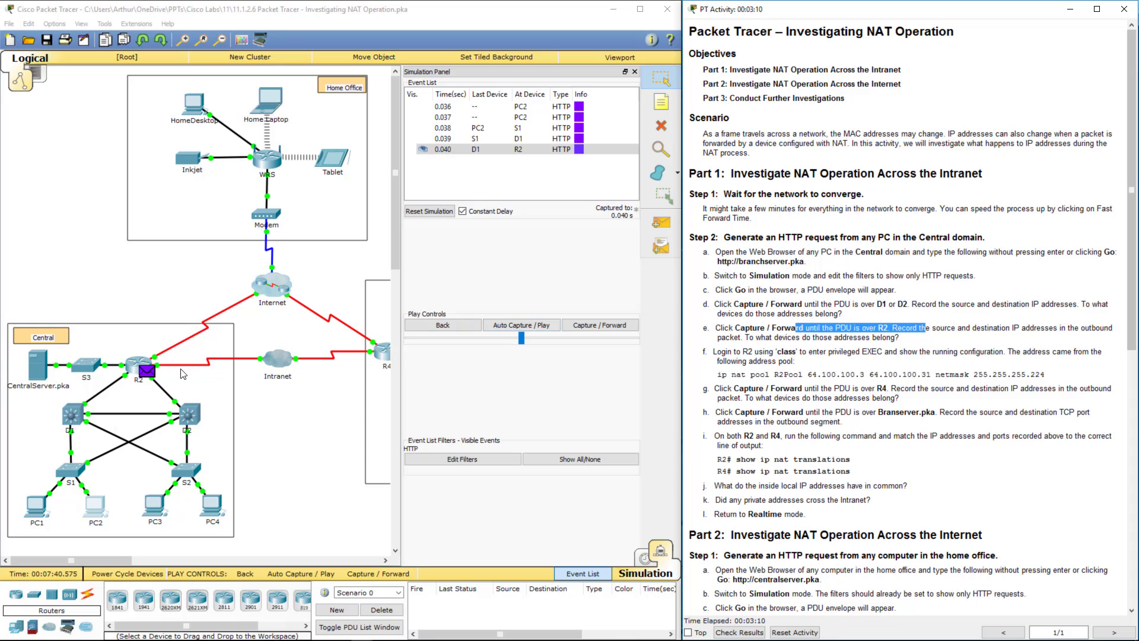
# - In R2's CLI, enter enable mode with the enable password and run show run
pyautogui.click(140, 369)
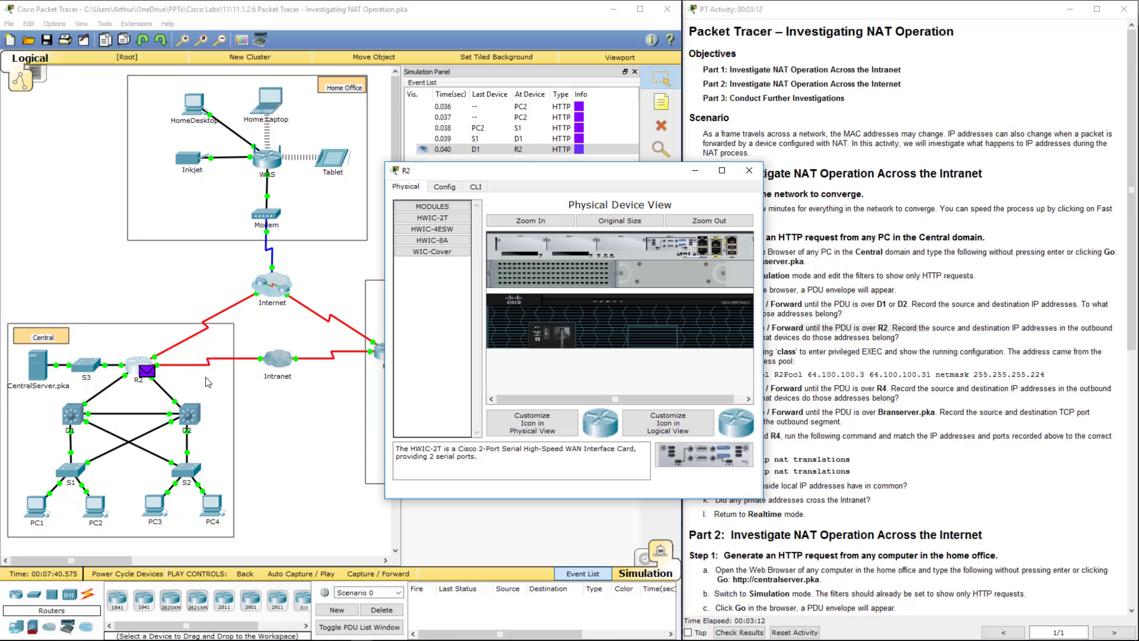
pyautogui.click(476, 191)
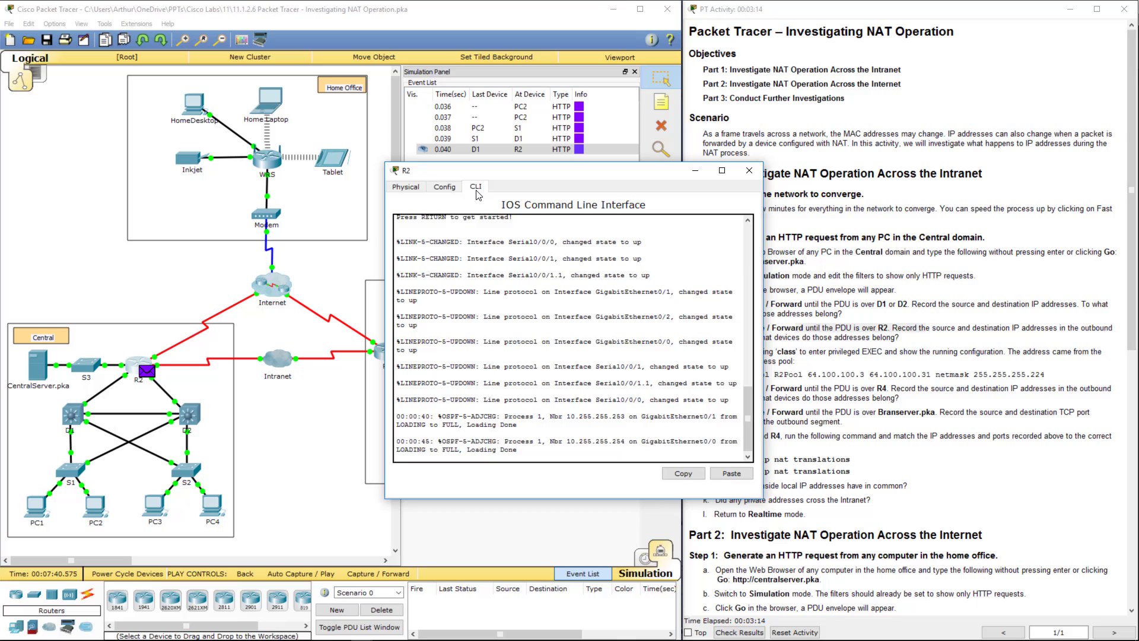
pyautogui.press('Return')
pyautogui.press('Return')
pyautogui.write('en')
pyautogui.press('Return')
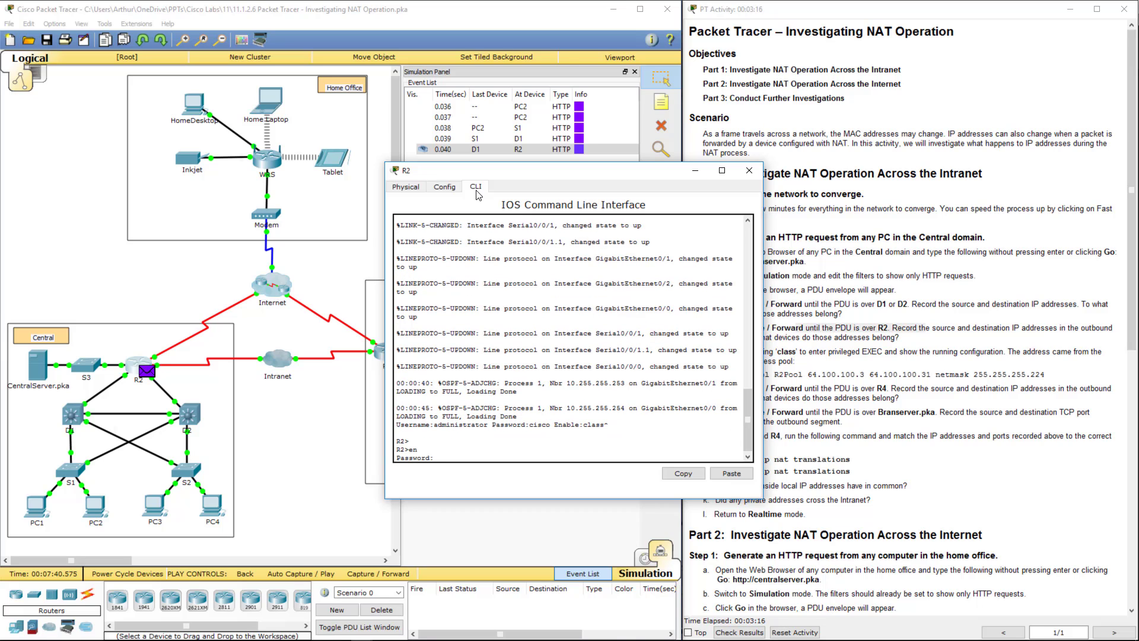
pyautogui.write('class')
pyautogui.press('Return')
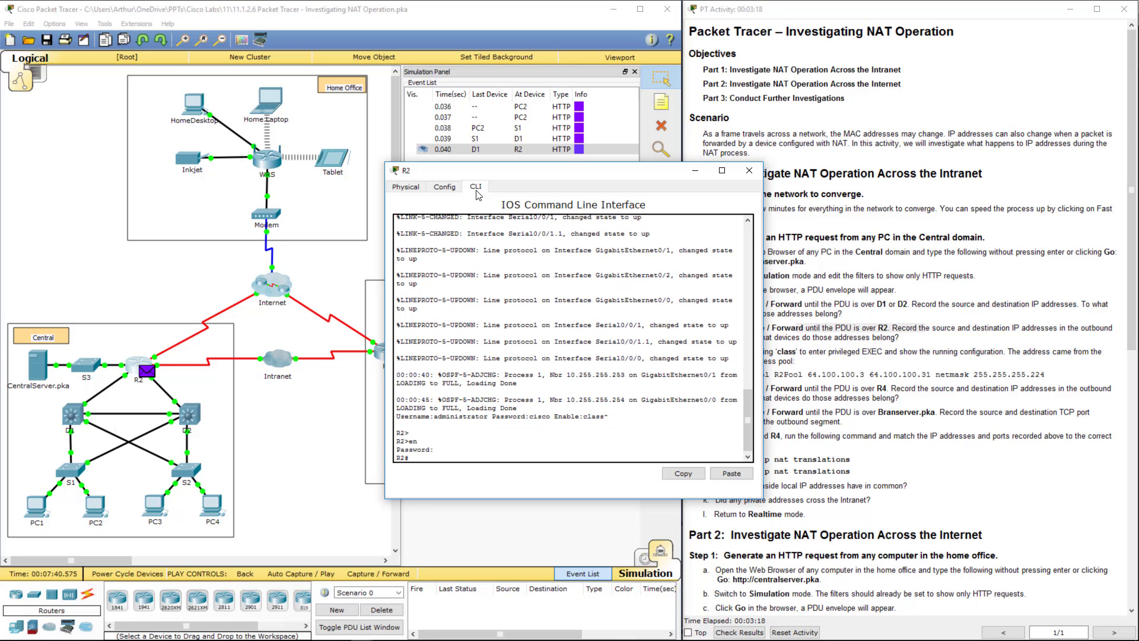
pyautogui.write('show run')
pyautogui.press('Return')
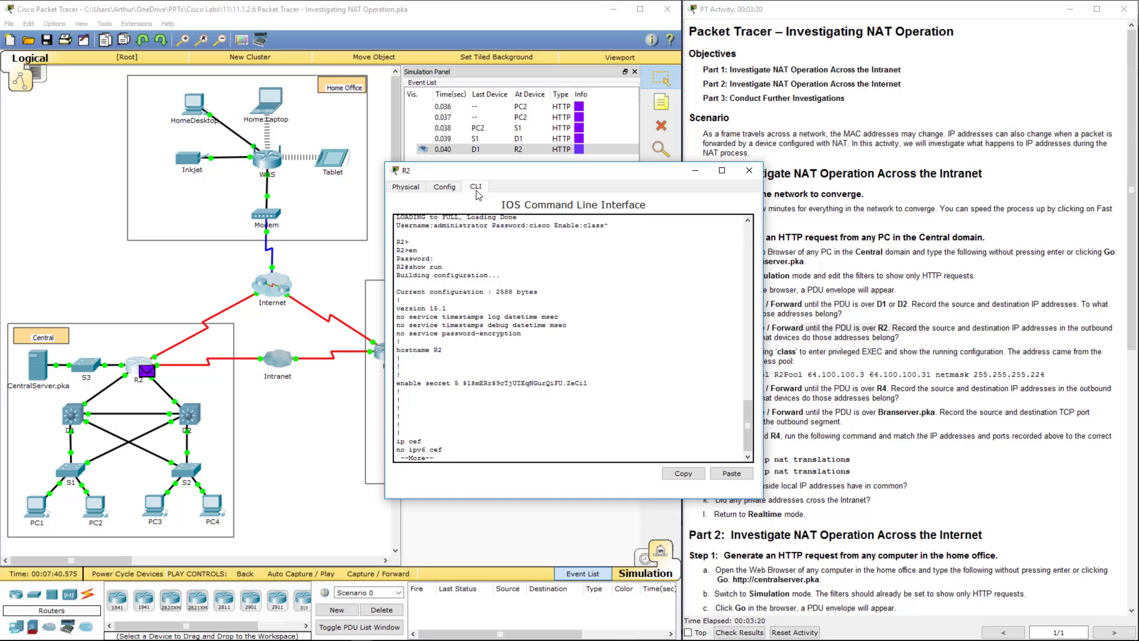
# - Page to the static NAT lines, highlight 64.100.100.2 80, and close R2's window
pyautogui.press('space')
pyautogui.press('space')
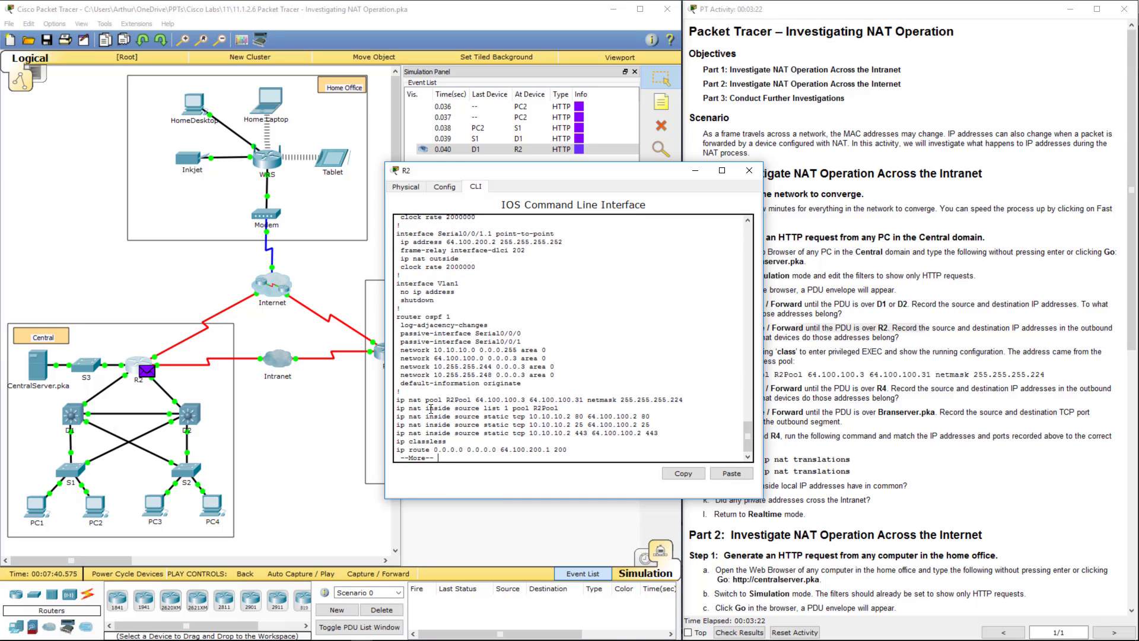
pyautogui.moveTo(413, 415); pyautogui.dragTo(665, 433)
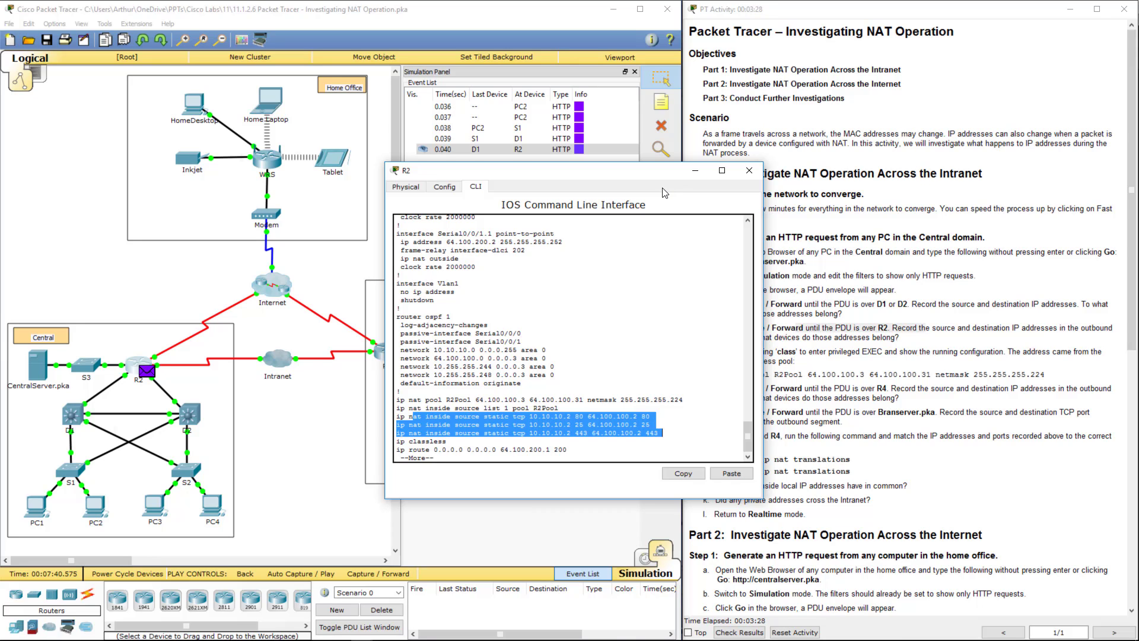
pyautogui.moveTo(629, 180); pyautogui.dragTo(541, 163)
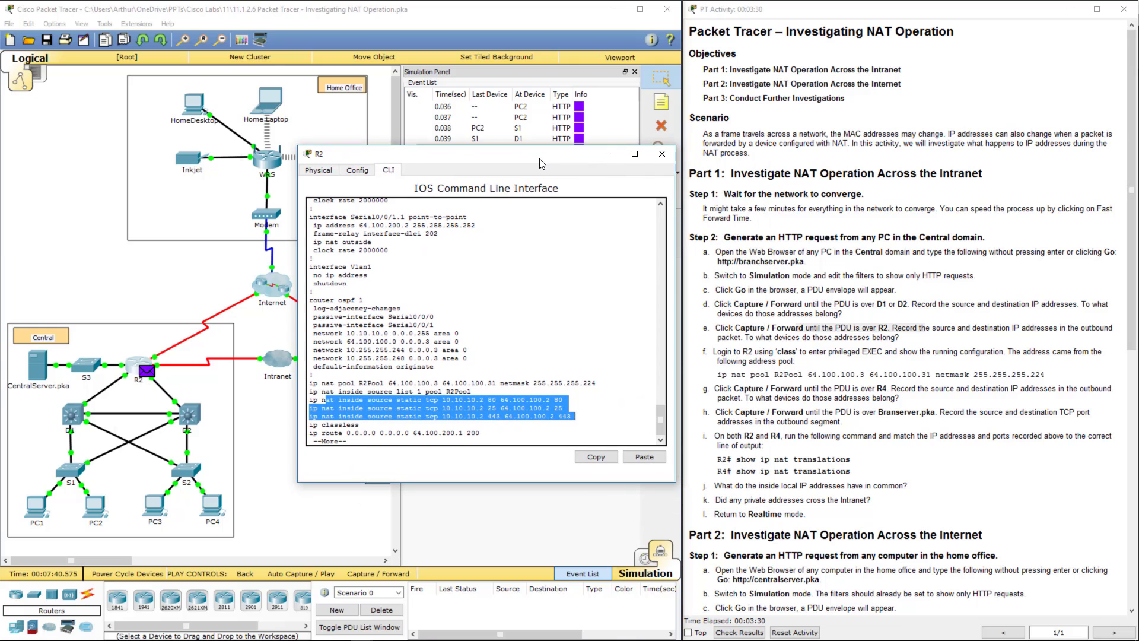
pyautogui.moveTo(503, 401); pyautogui.dragTo(551, 401)
pyautogui.click(506, 409)
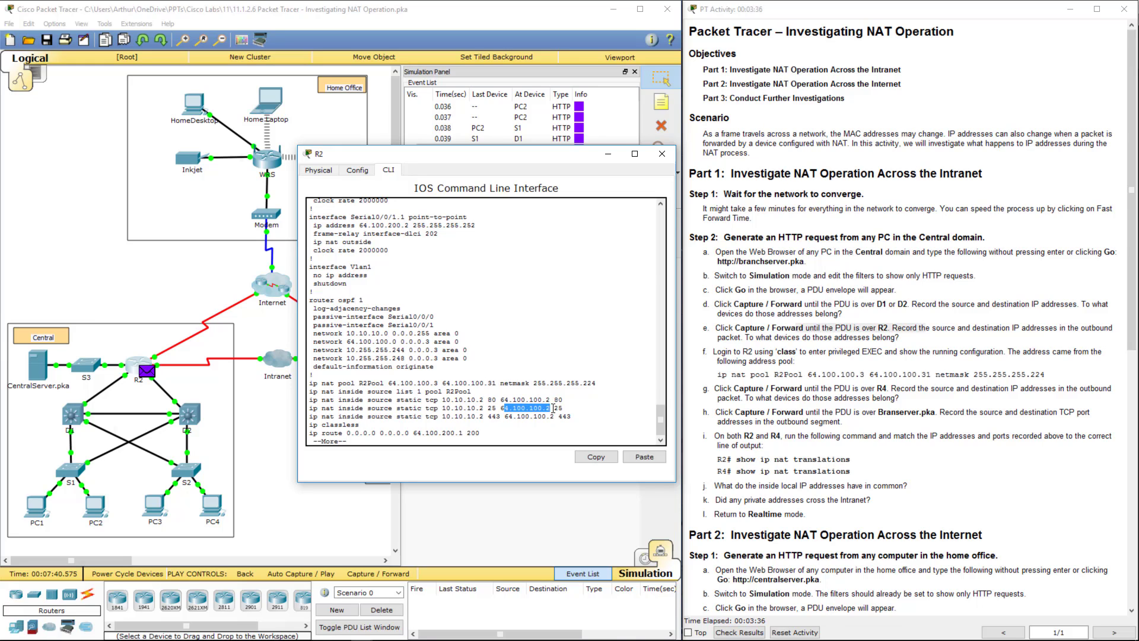
pyautogui.moveTo(566, 400)
pyautogui.mouseDown()
pyautogui.moveTo(500, 401)
pyautogui.moveTo(563, 400)
pyautogui.mouseUp()
pyautogui.moveTo(481, 166); pyautogui.dragTo(313, 145)
pyautogui.click(495, 133)
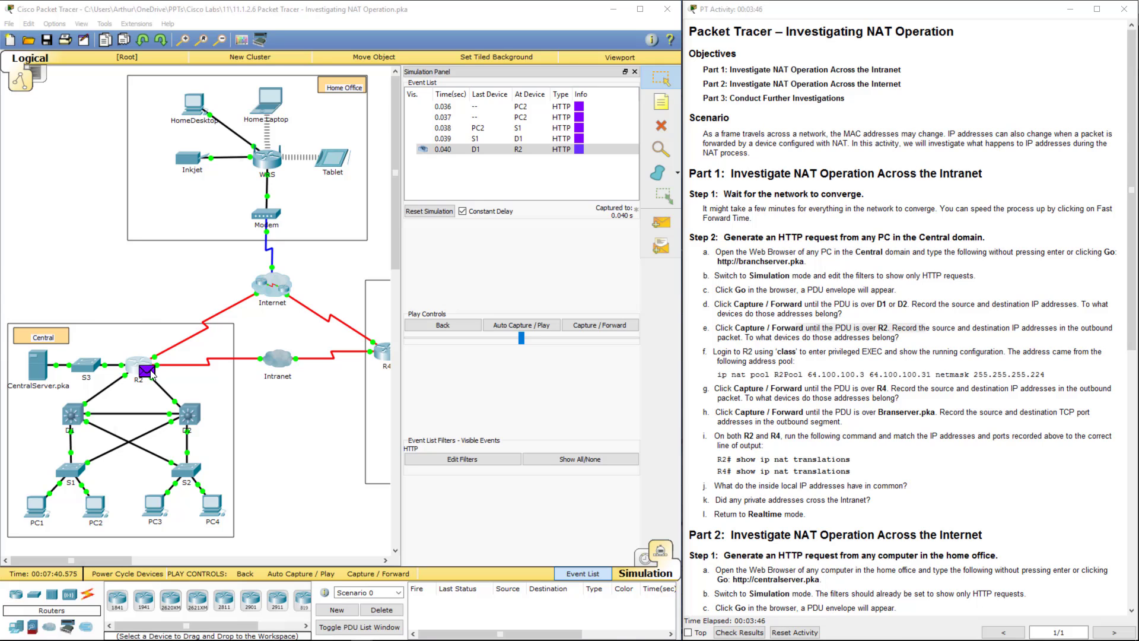
# - Select the 0.040 D1-to-R2 event, review step f's R2Pool line, and forward the PDU twice to R4
pyautogui.click(496, 150)
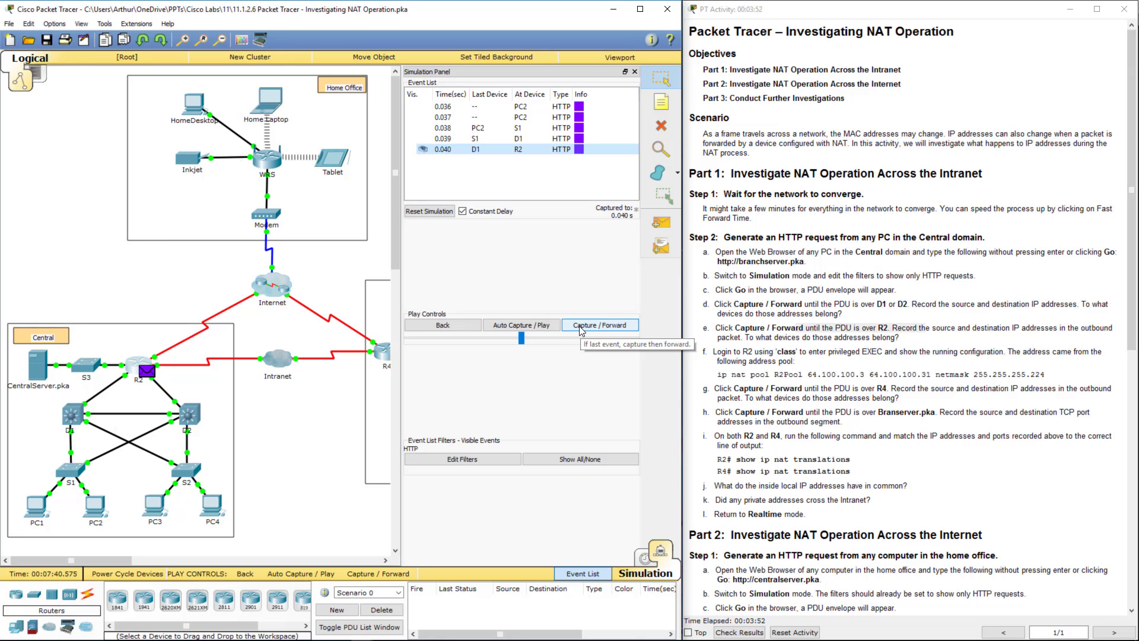
pyautogui.moveTo(717, 351); pyautogui.dragTo(896, 353)
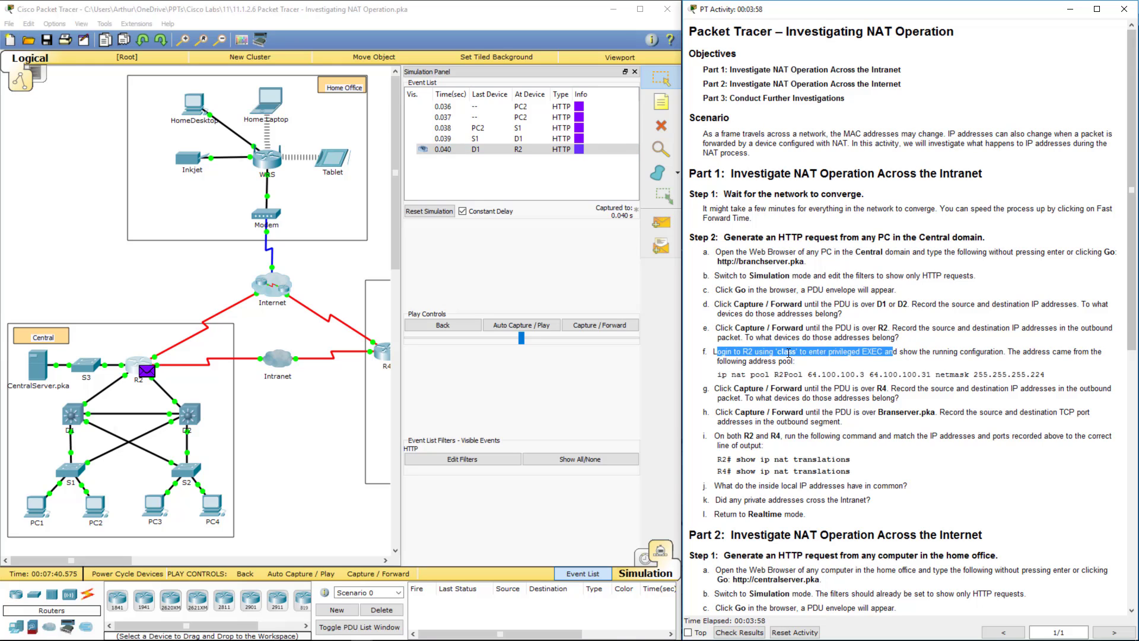
pyautogui.moveTo(832, 352); pyautogui.dragTo(1096, 362)
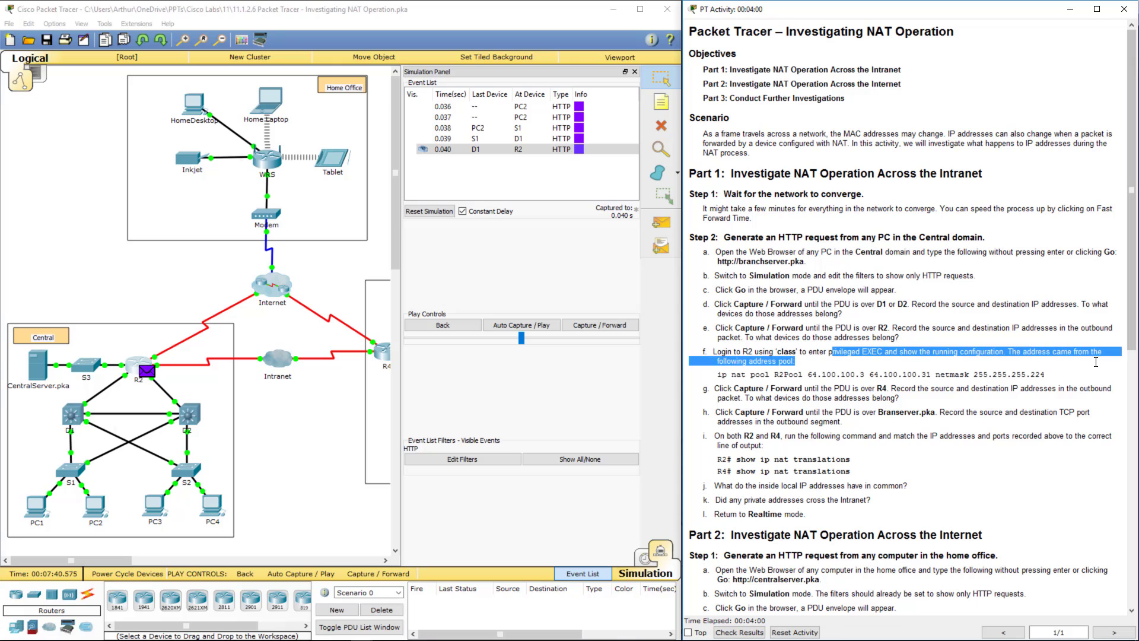
pyautogui.moveTo(722, 376); pyautogui.dragTo(1045, 369)
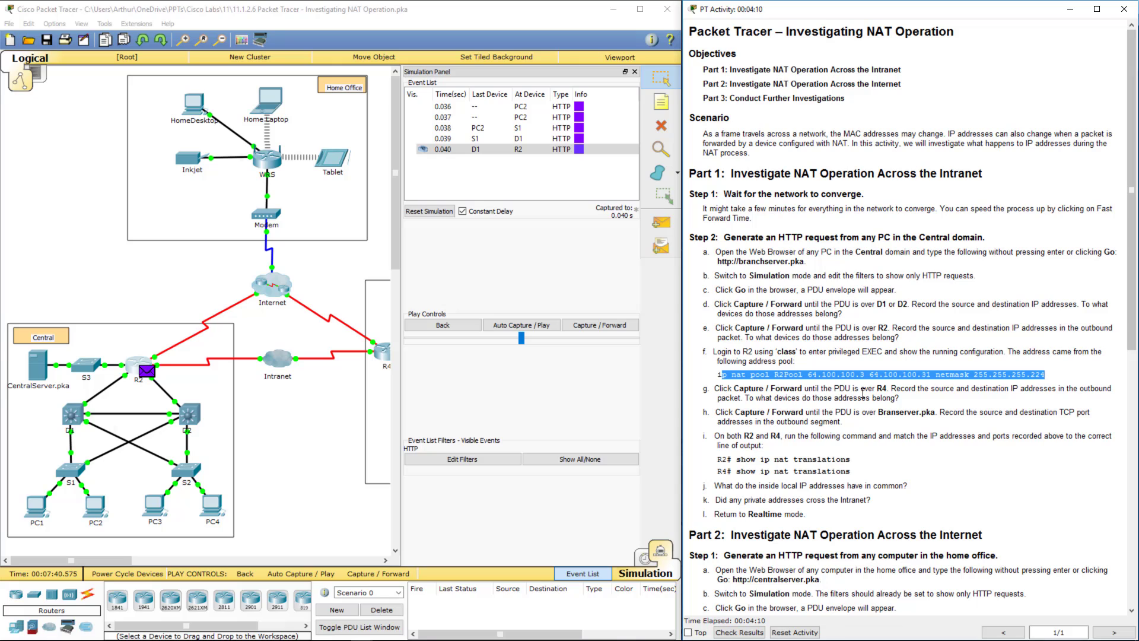
pyautogui.click(594, 325)
pyautogui.click(594, 325)
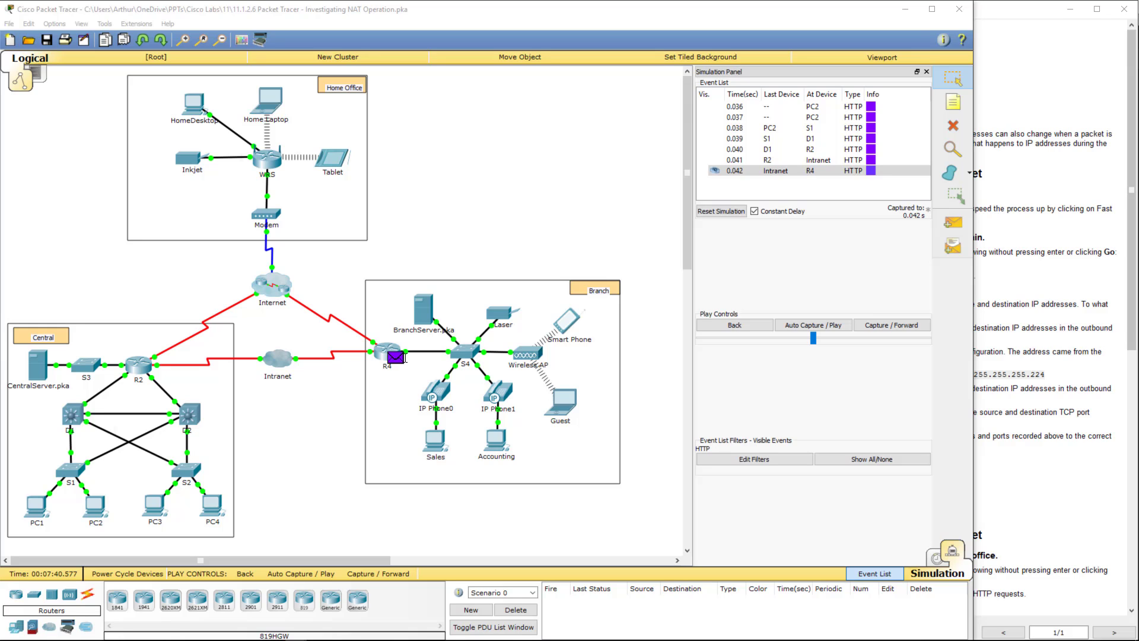
# - Compare R4's inbound destination 64.100.200.1 with outbound 172.16.0.3 in the PDU details, then close
pyautogui.click(395, 358)
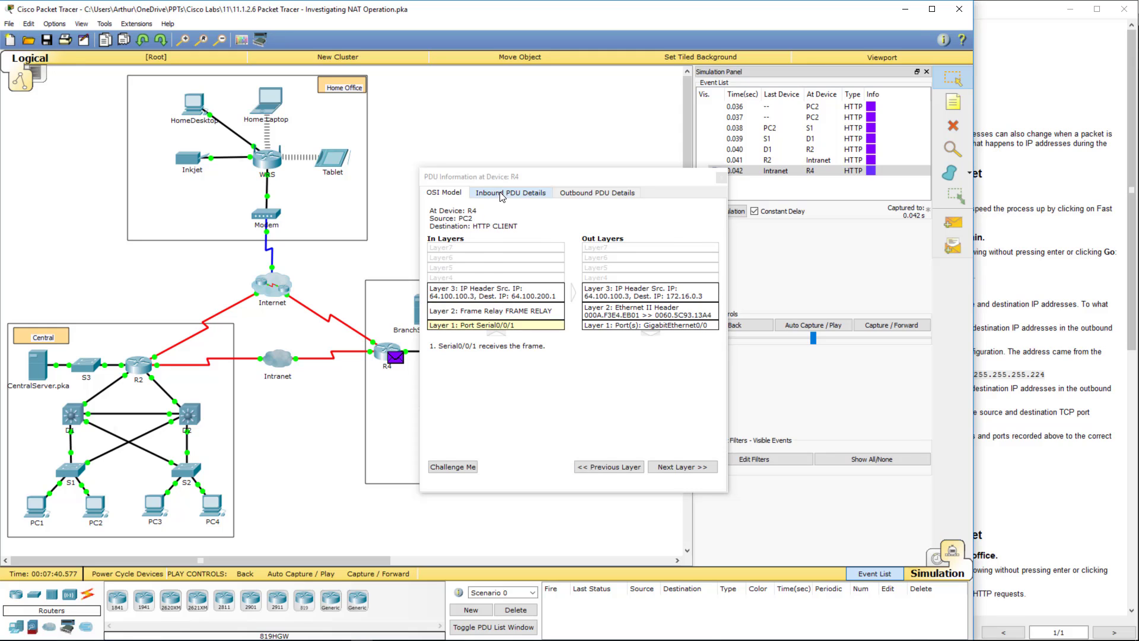
pyautogui.click(501, 196)
pyautogui.scroll(-2, 557, 264)
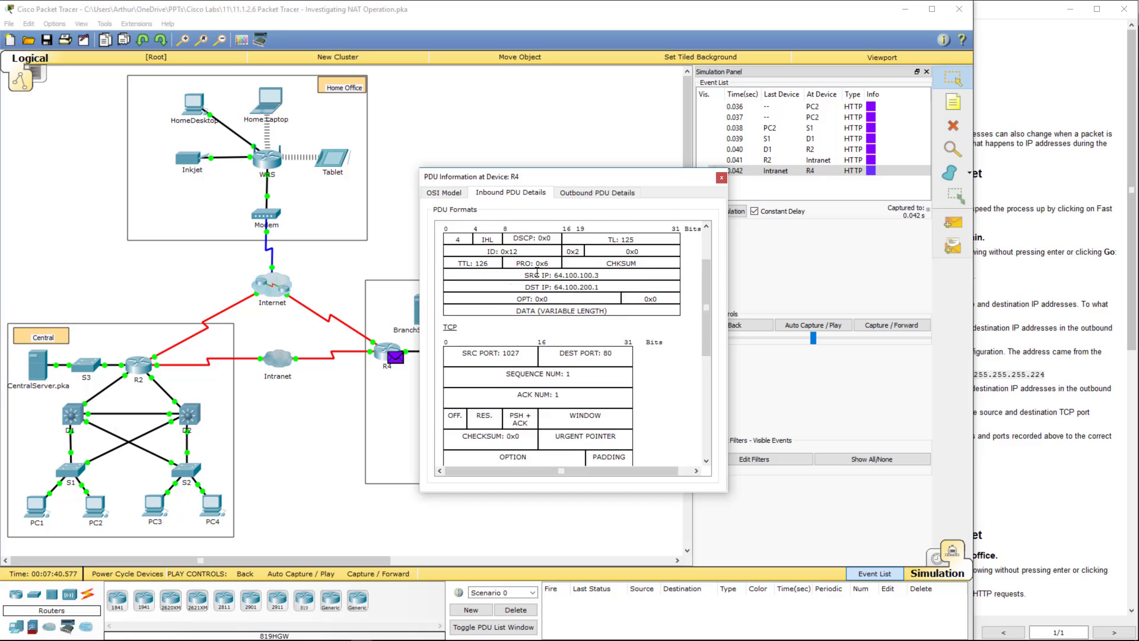
pyautogui.scroll(2, 558, 264)
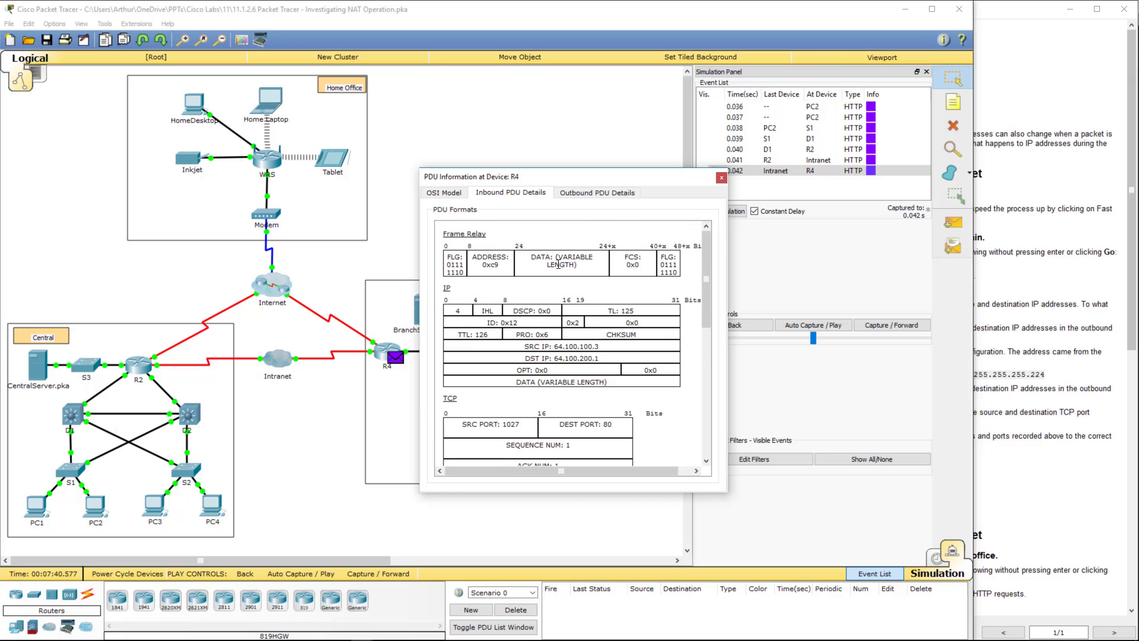
pyautogui.click(612, 194)
pyautogui.scroll(-1, 604, 262)
pyautogui.scroll(-2, 603, 261)
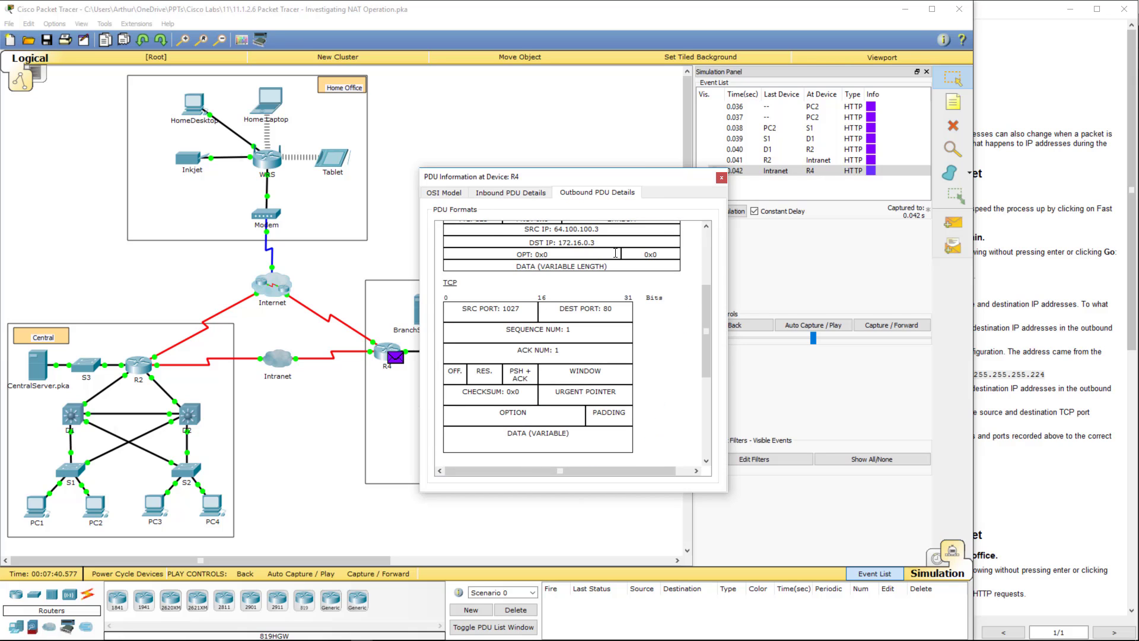
pyautogui.click(721, 177)
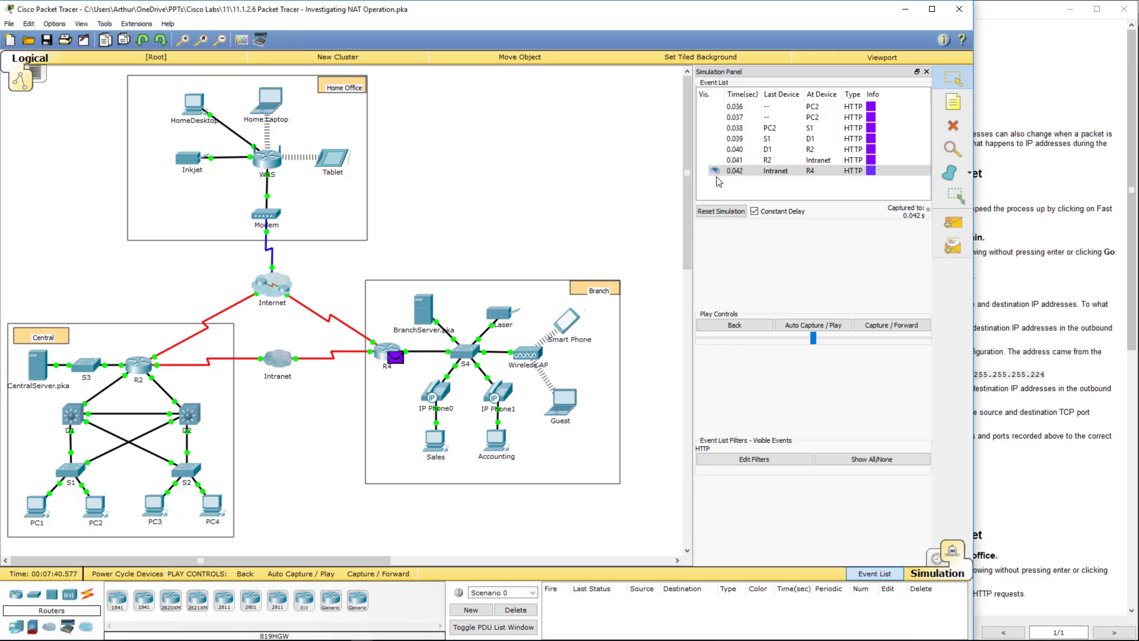
# - Highlight step g's question and step h's Branchserver.pka condition in the instructions
pyautogui.click(1026, 276)
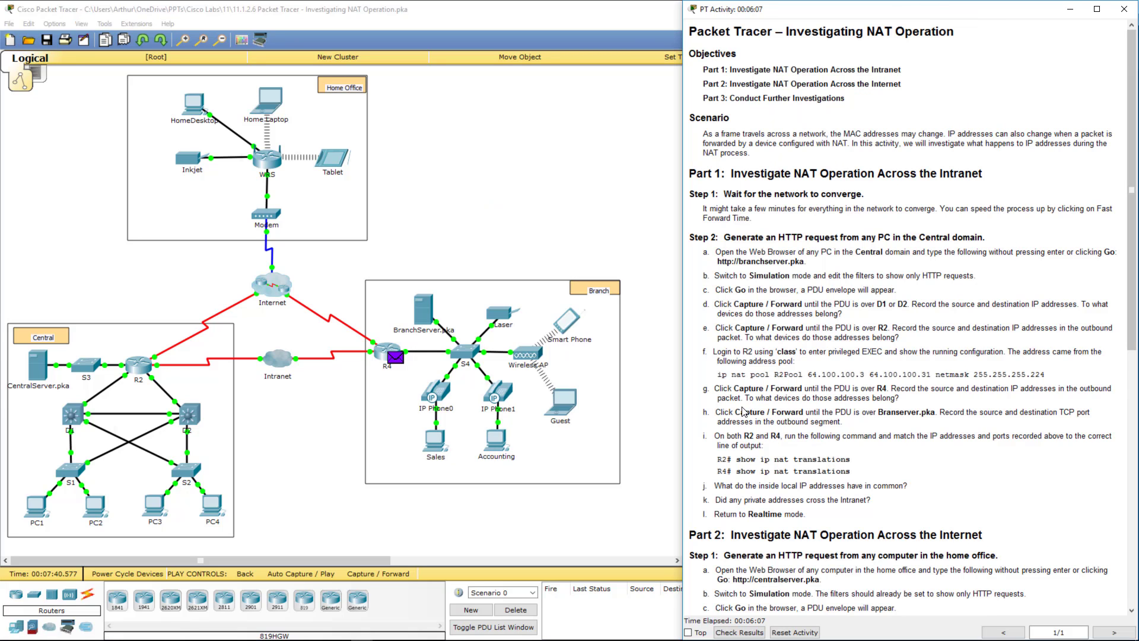
pyautogui.moveTo(735, 398); pyautogui.dragTo(897, 398)
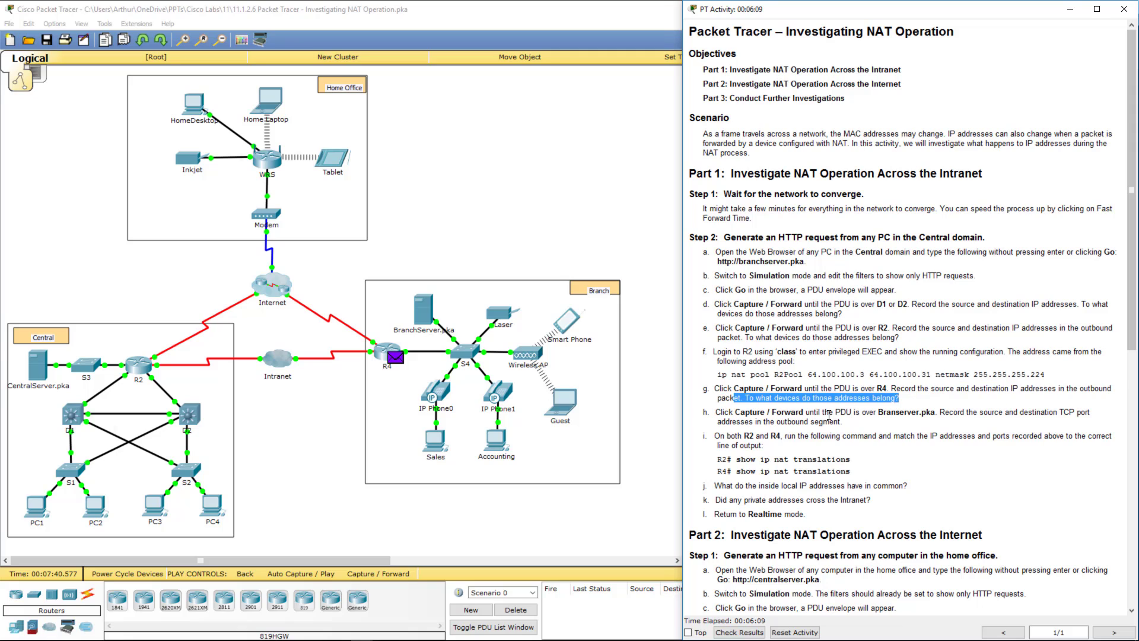
pyautogui.moveTo(829, 414); pyautogui.dragTo(913, 410)
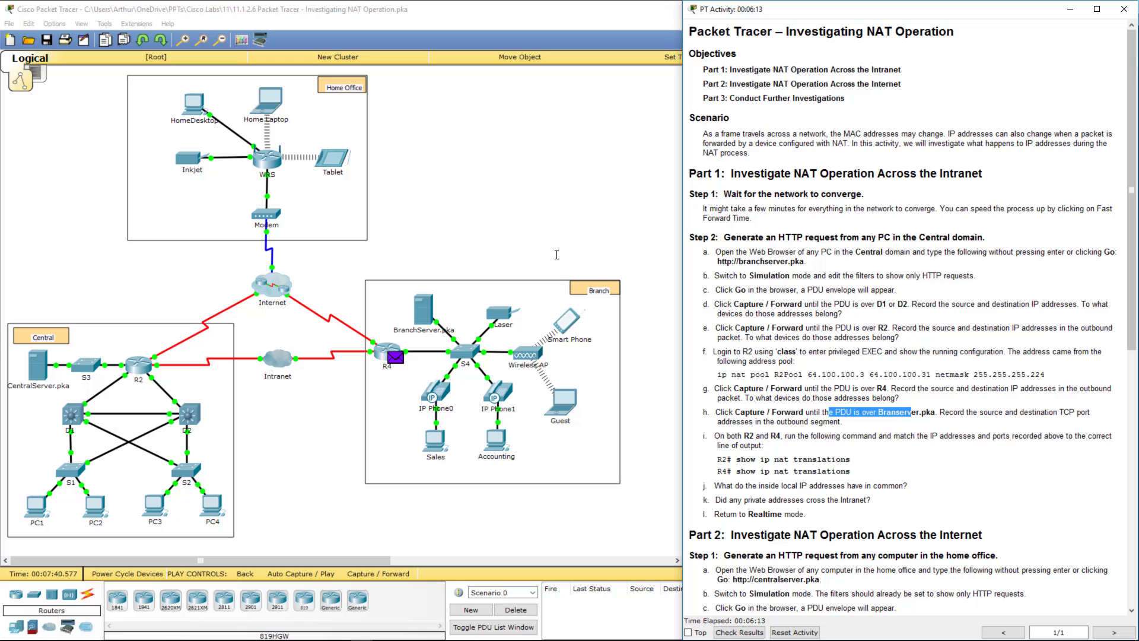
# - Forward the packet from R4 through S4 to BranchServer and mark step h
pyautogui.click(498, 199)
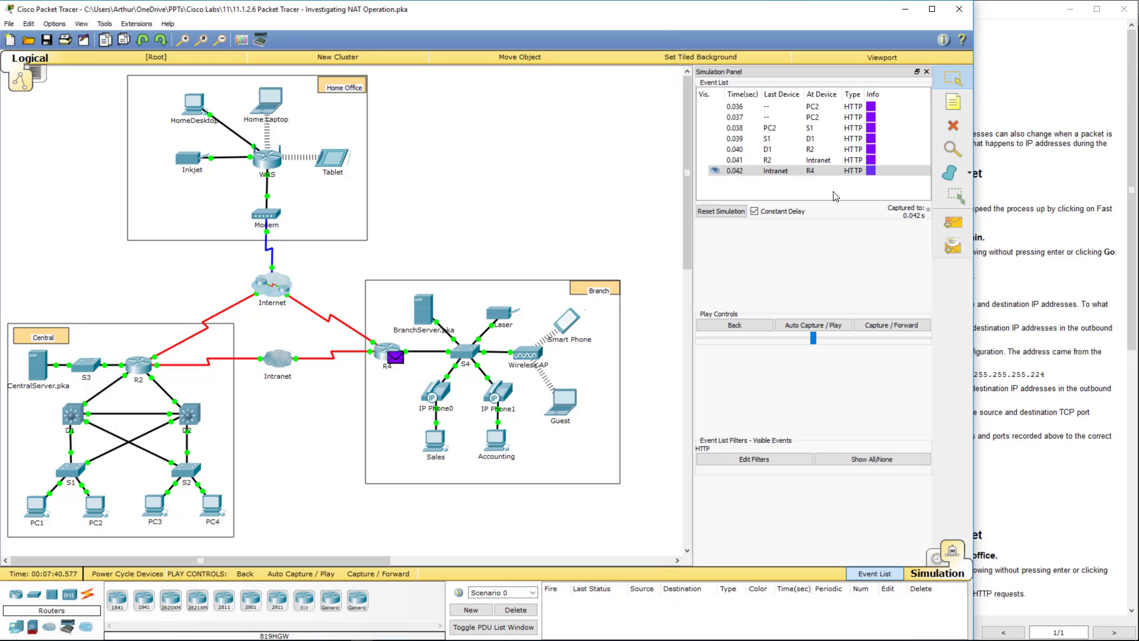
pyautogui.click(890, 326)
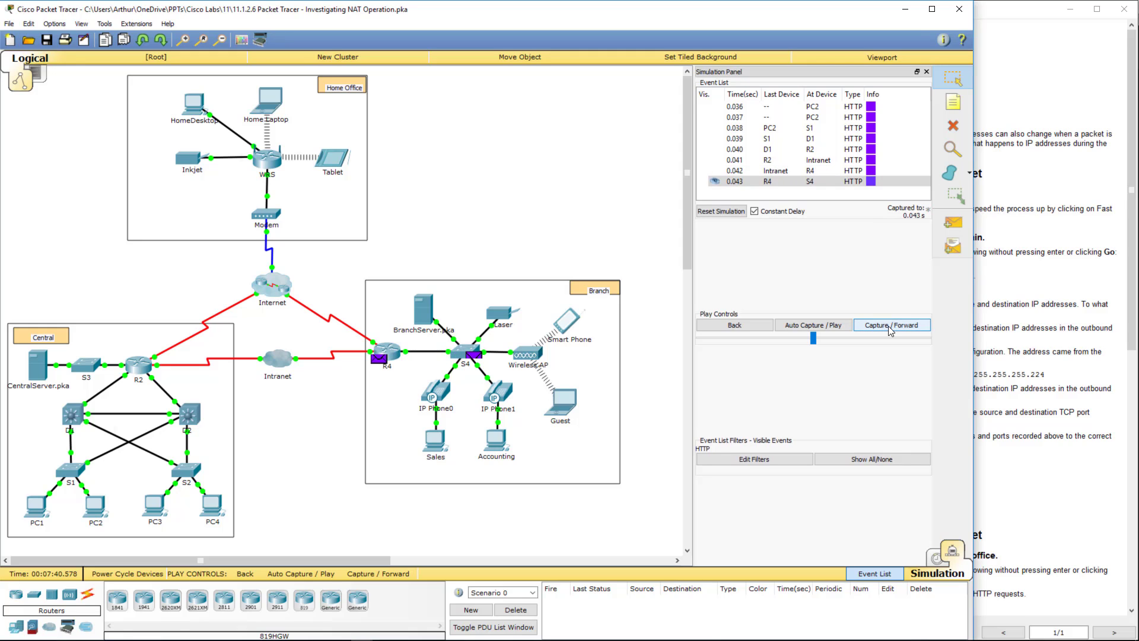
pyautogui.click(890, 327)
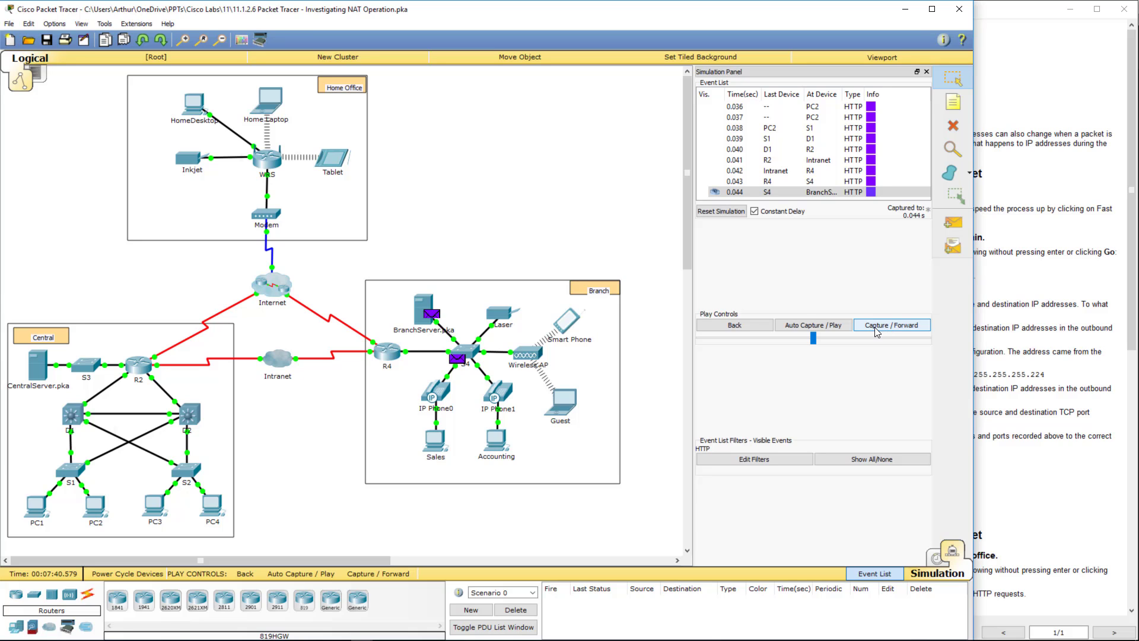
pyautogui.click(993, 350)
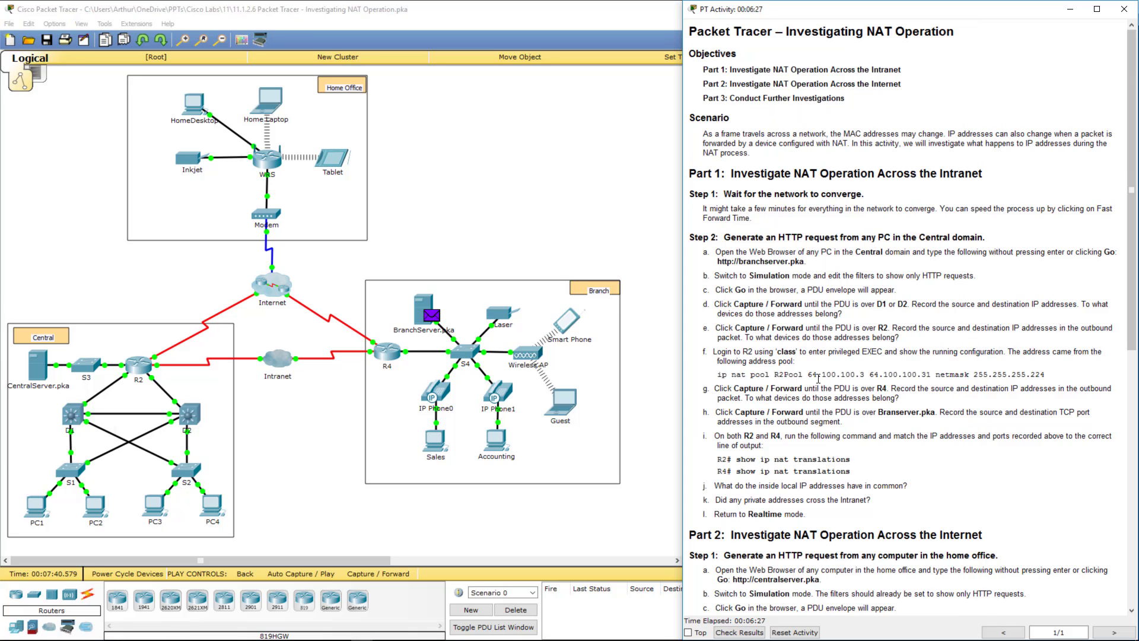
pyautogui.moveTo(757, 413); pyautogui.dragTo(1025, 414)
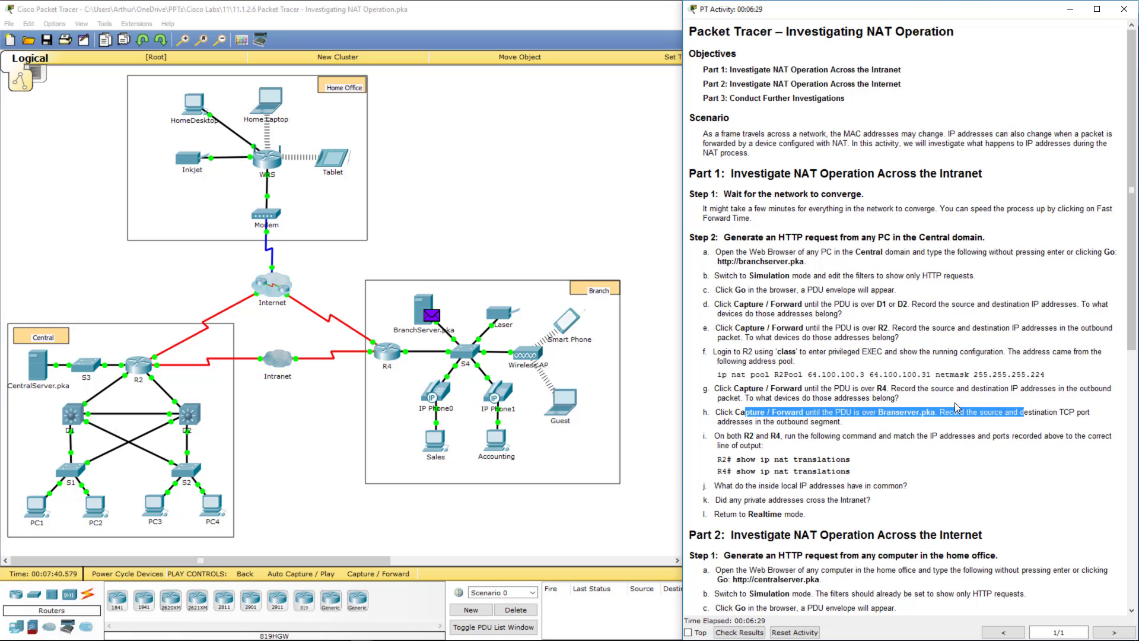
pyautogui.click(514, 215)
pyautogui.click(431, 315)
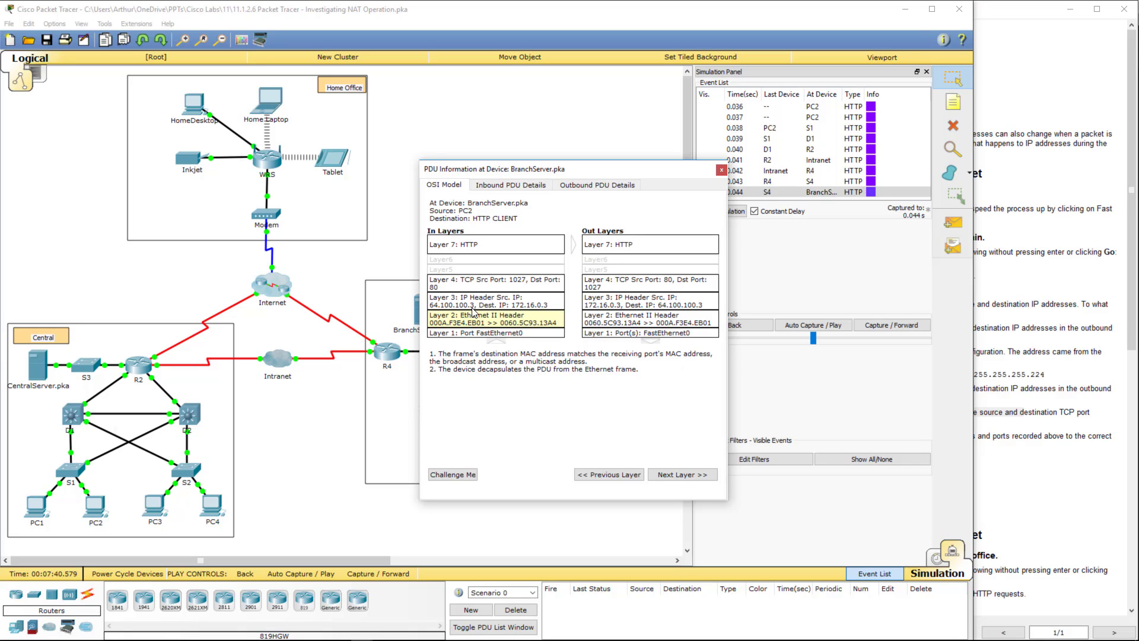
pyautogui.click(721, 170)
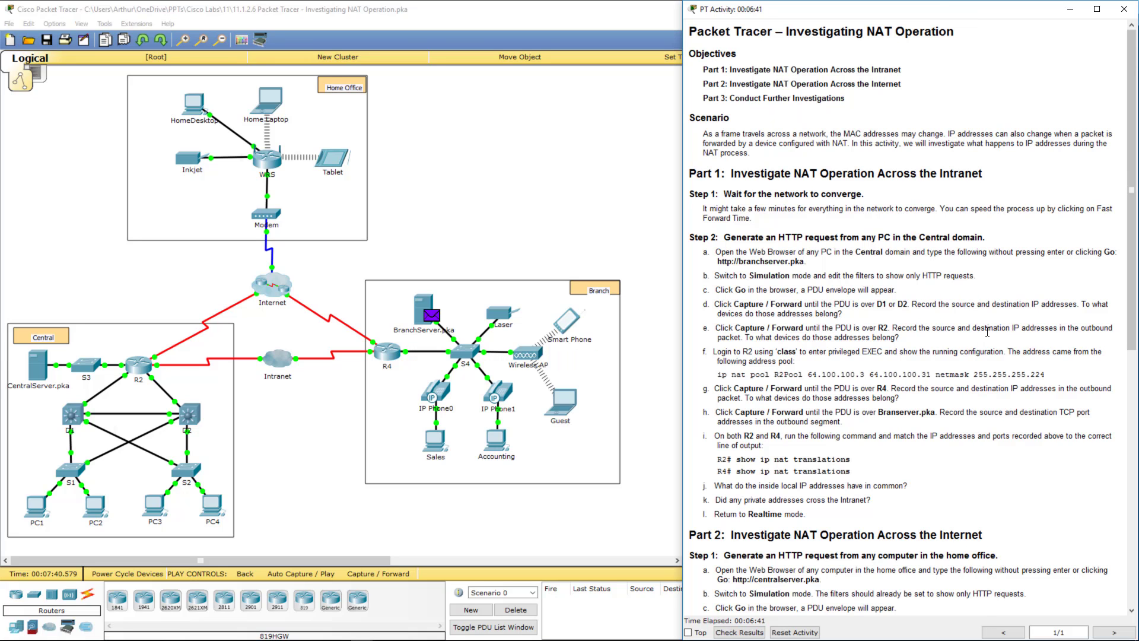
pyautogui.moveTo(843, 409)
pyautogui.mouseDown()
pyautogui.moveTo(1044, 413)
pyautogui.moveTo(837, 424)
pyautogui.mouseUp()
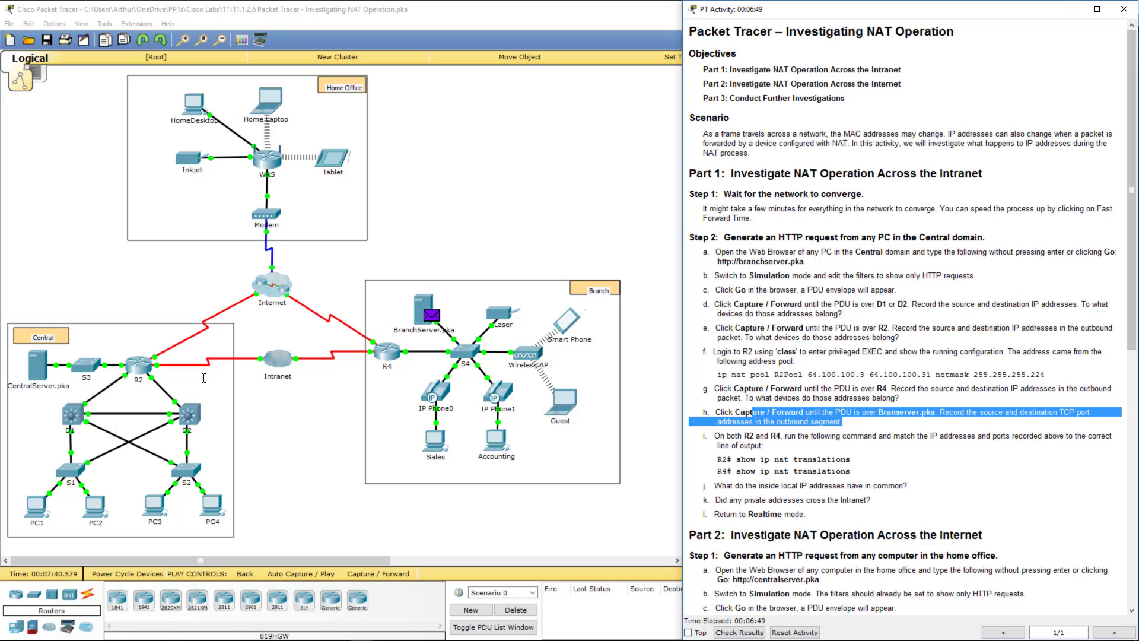
pyautogui.click(146, 360)
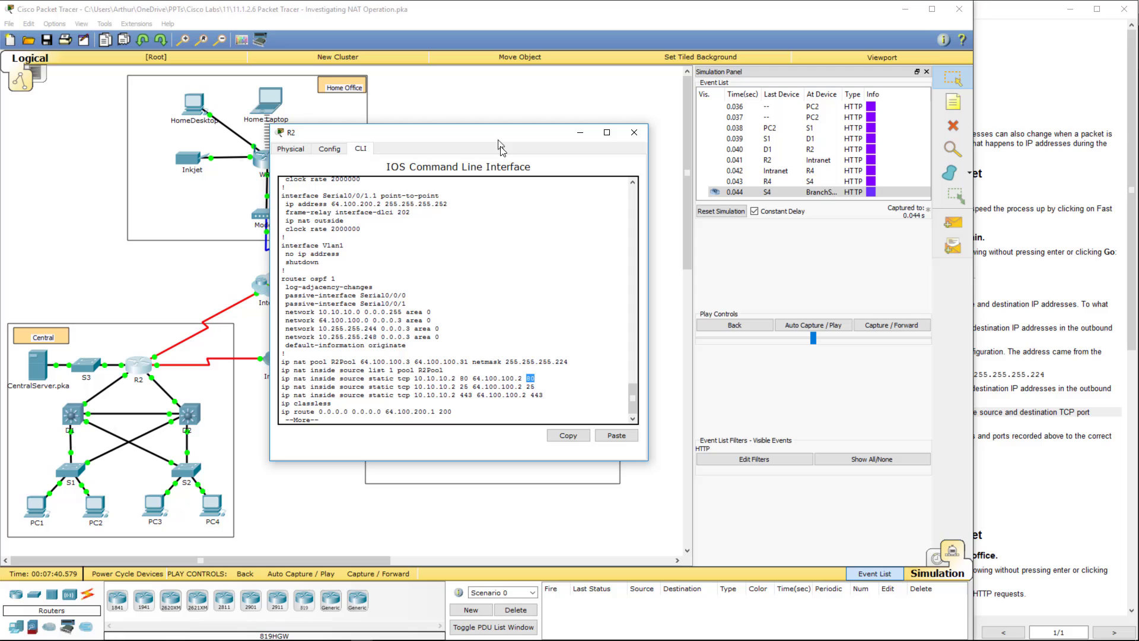
# - Abort the config listing, run show ip nat translations on R2, and mark the entries
pyautogui.press('q')
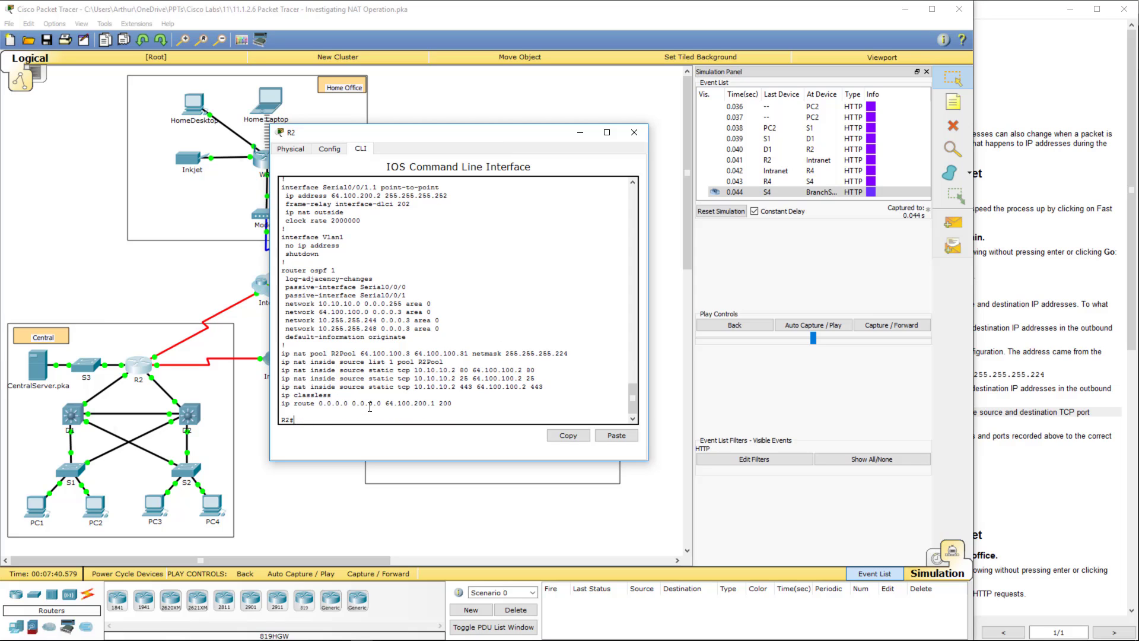
pyautogui.hotkey('alt', 'Tab')
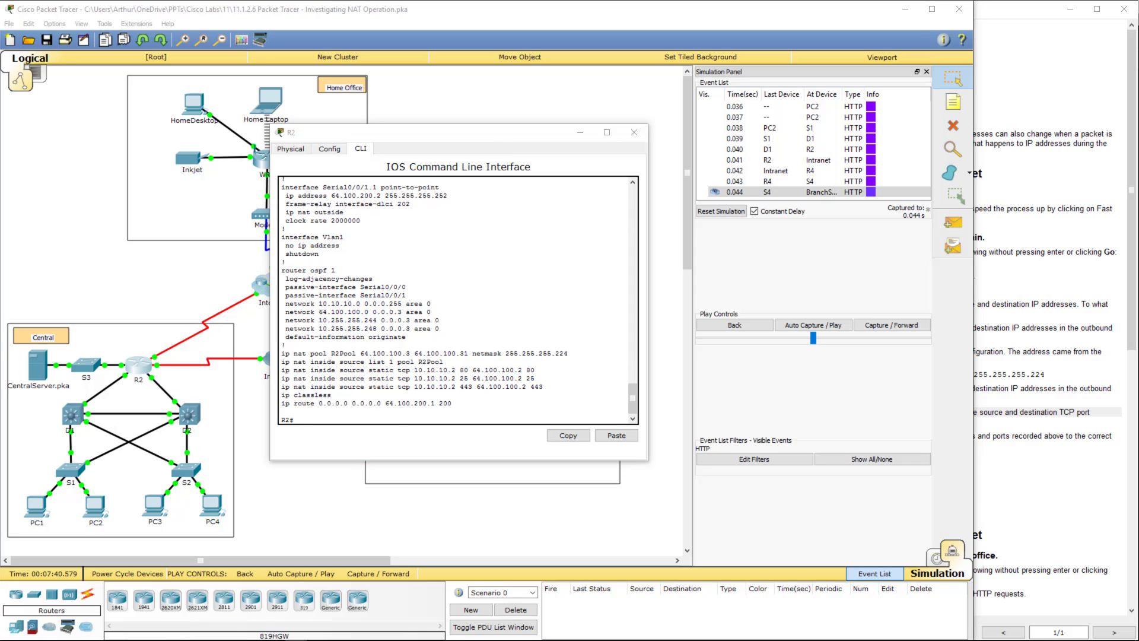
pyautogui.click(390, 419)
pyautogui.write('sh')
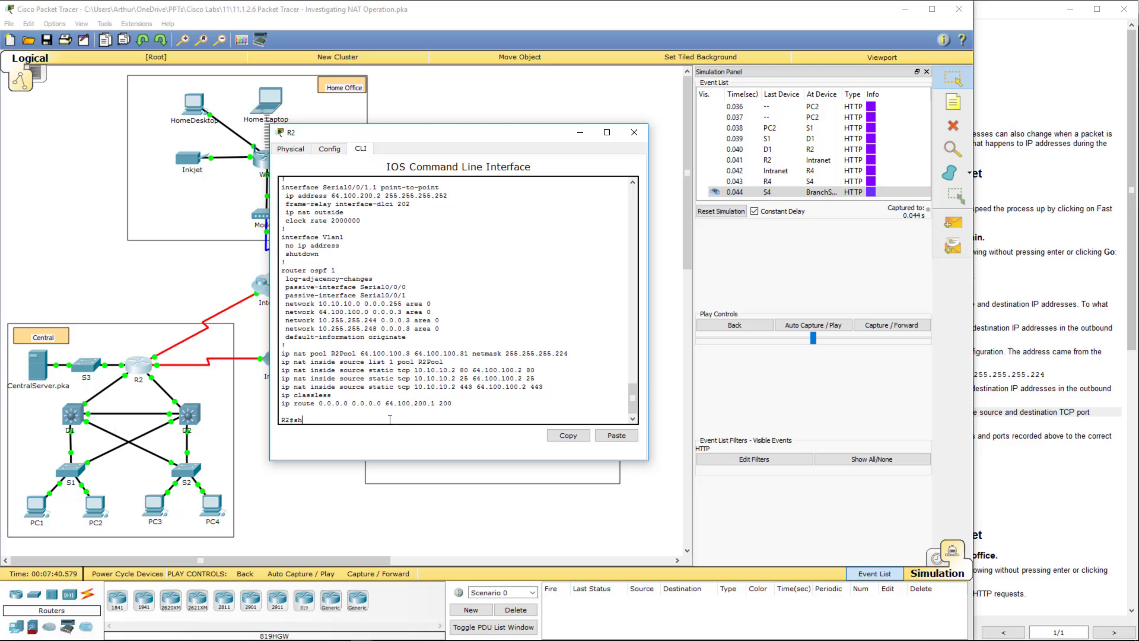
pyautogui.write('ow ip nat tra')
pyautogui.press('Tab')
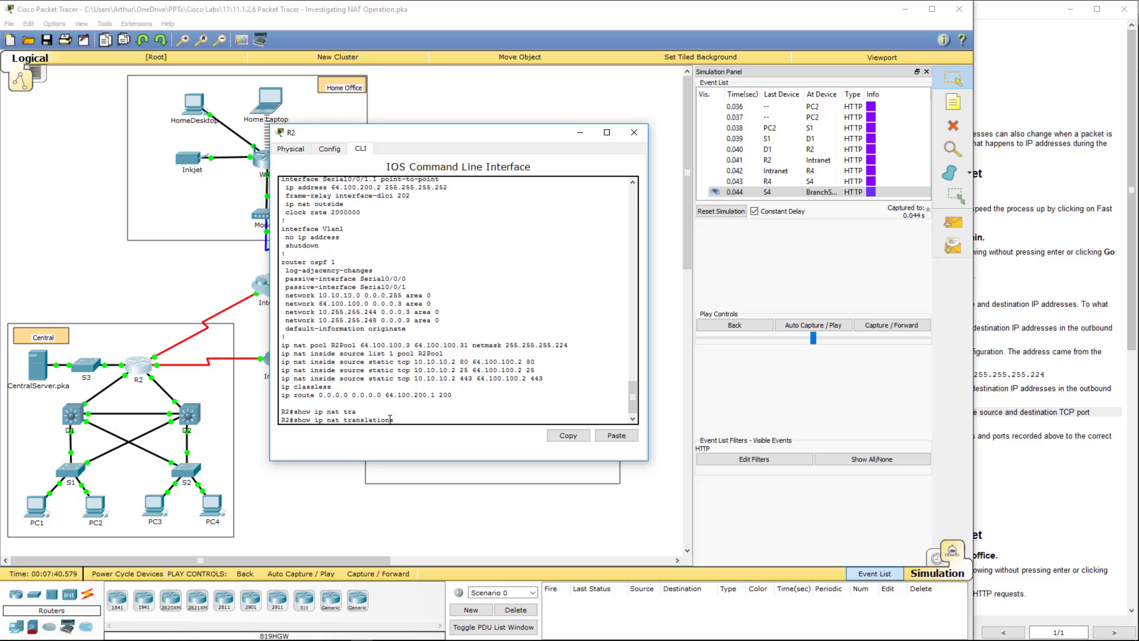
pyautogui.press('Return')
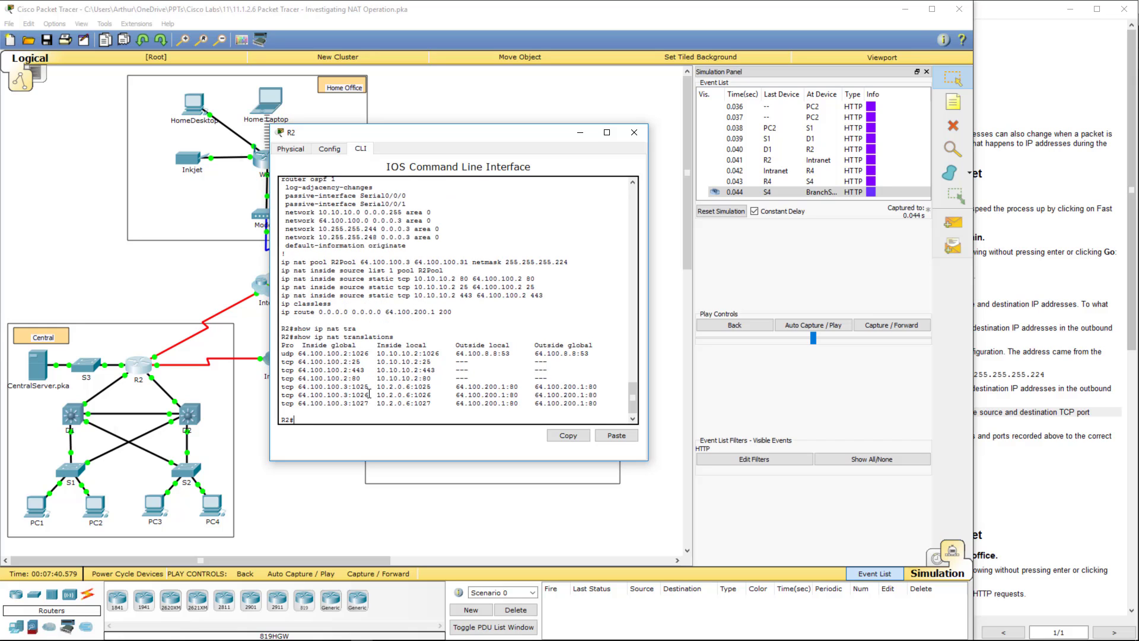
pyautogui.moveTo(302, 378); pyautogui.dragTo(561, 380)
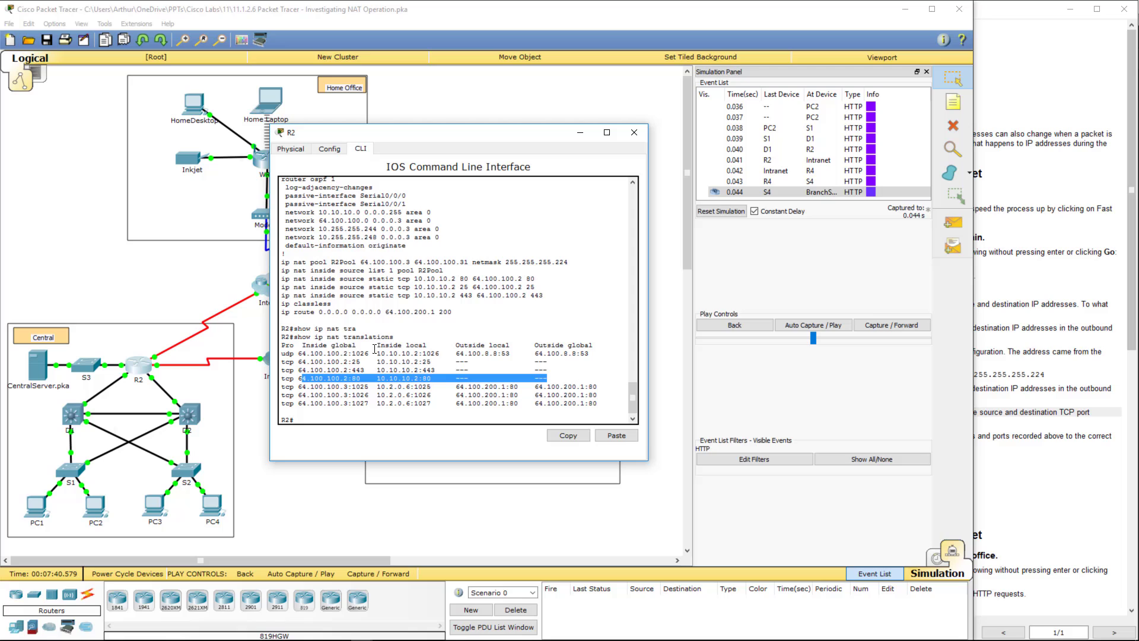
pyautogui.moveTo(347, 353); pyautogui.dragTo(609, 354)
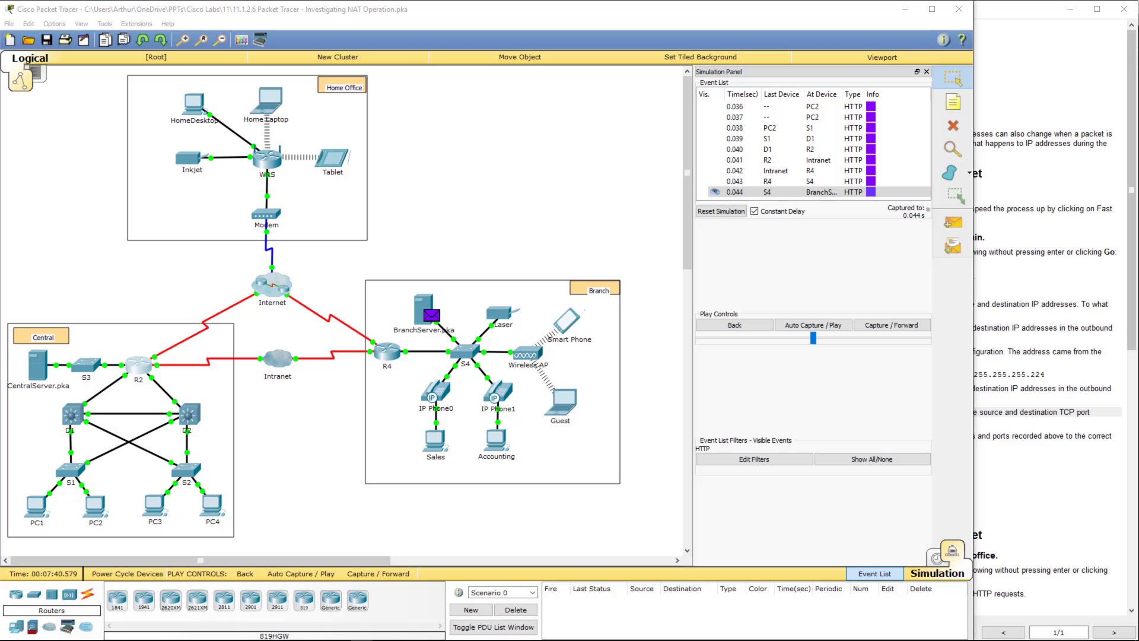
# - Open R4's CLI and enter privileged mode with the enable password
pyautogui.click(379, 355)
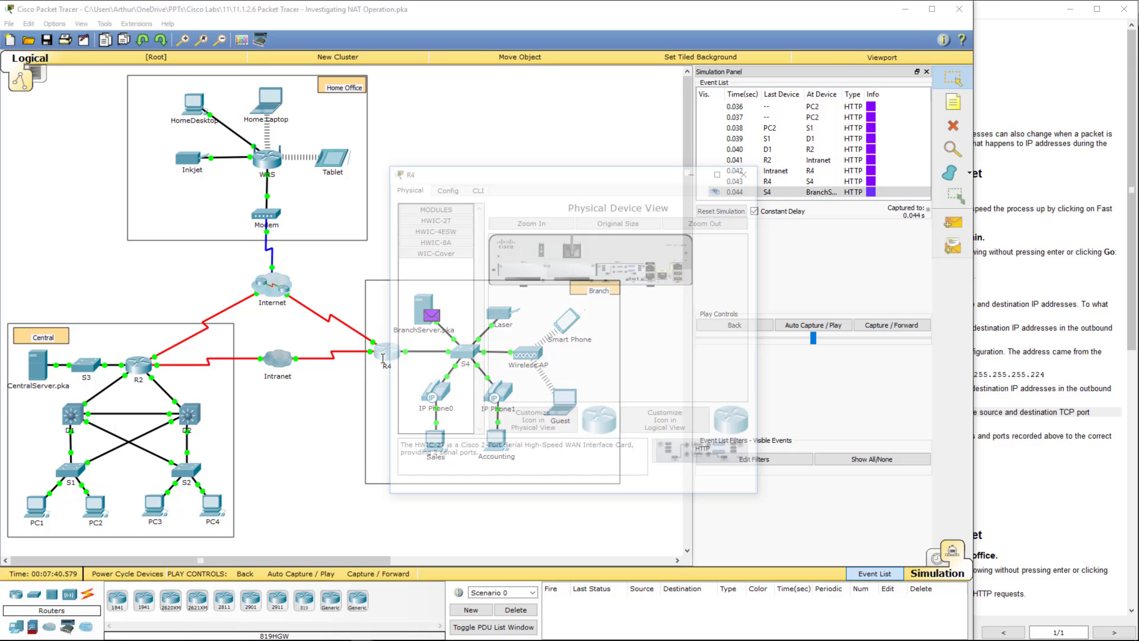
pyautogui.click(467, 188)
pyautogui.press('Return')
pyautogui.press('Return')
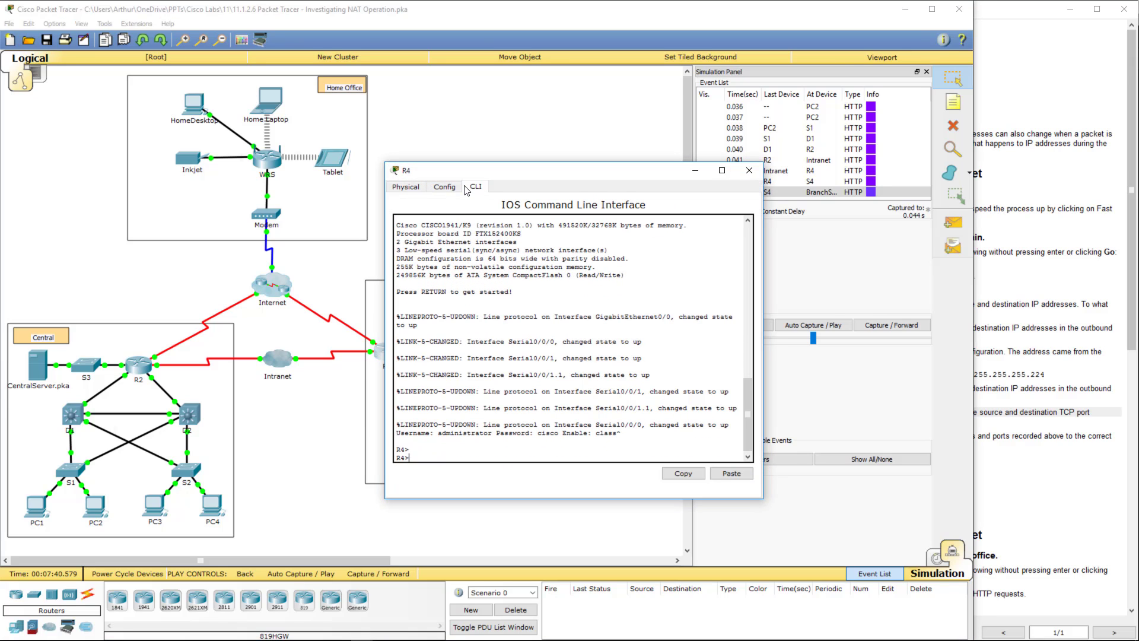
pyautogui.write('en')
pyautogui.press('Return')
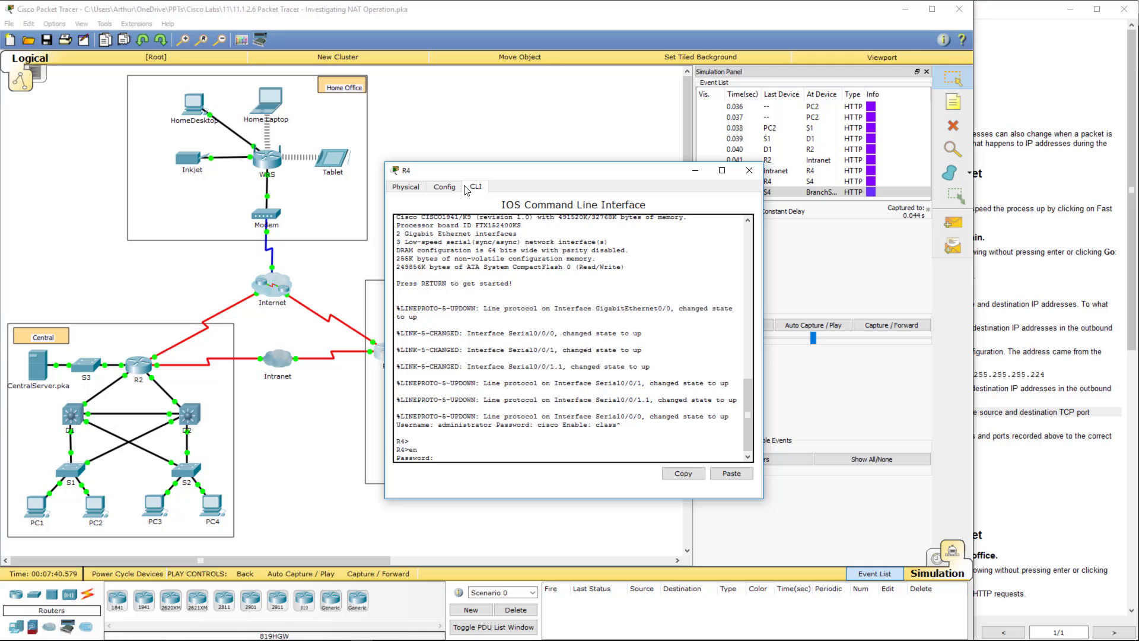
pyautogui.write('class')
pyautogui.press('Return')
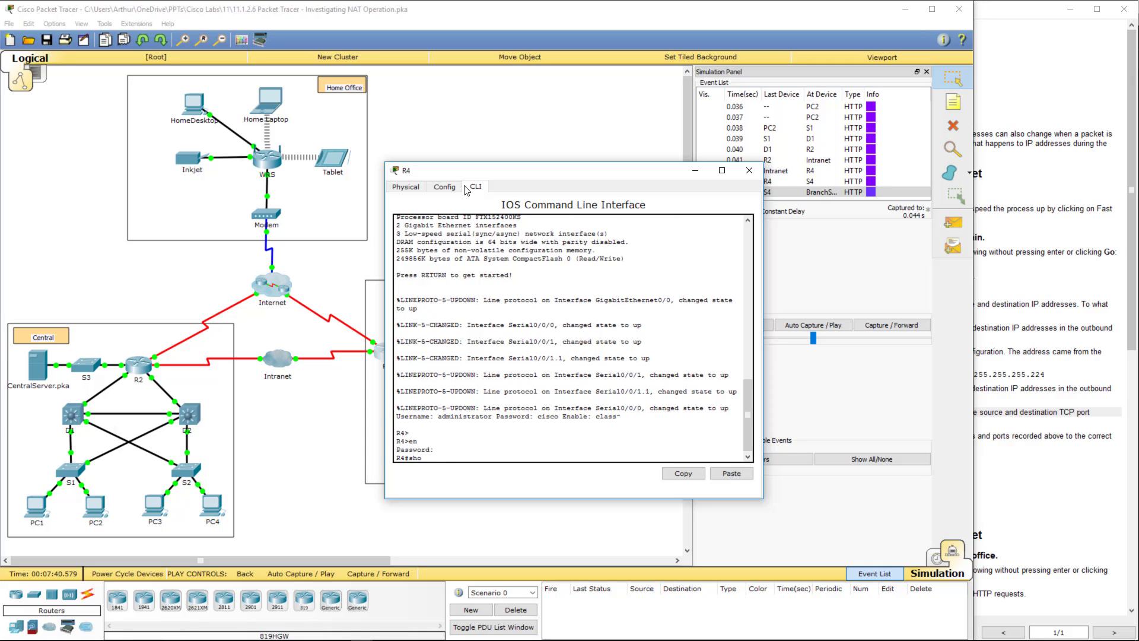
# - List R4's NAT translations (64.100.200.1:80 to 172.16.0.3:80), then close the window
pyautogui.write('show ip nere')
pyautogui.write('at tra')
pyautogui.press('Tab')
pyautogui.press('Return')
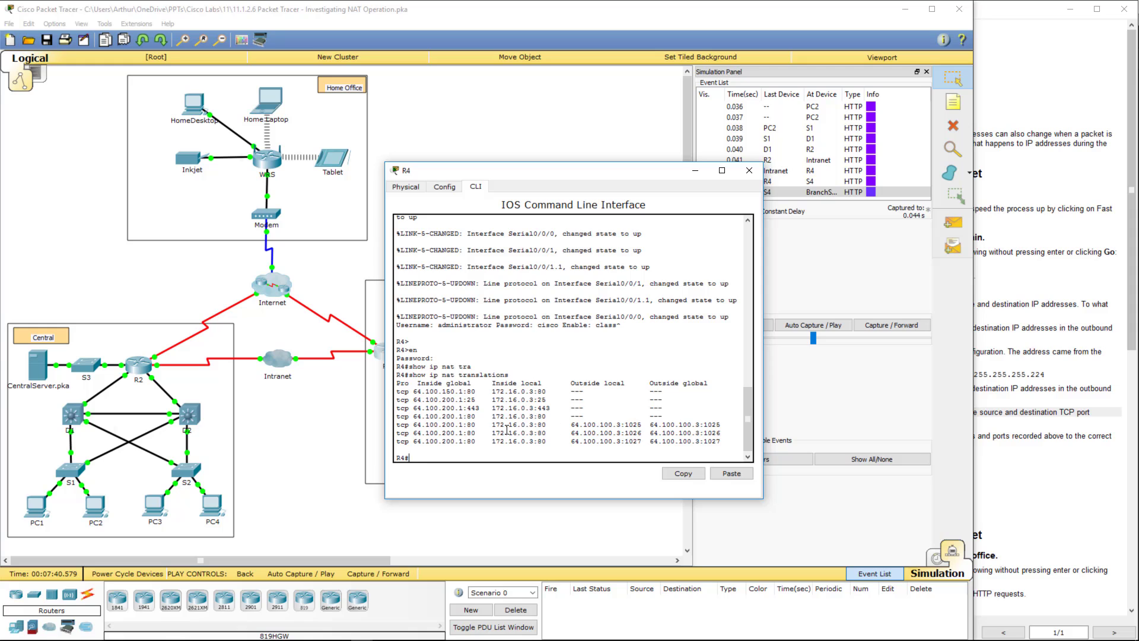
pyautogui.moveTo(507, 429); pyautogui.dragTo(722, 424)
pyautogui.click(565, 426)
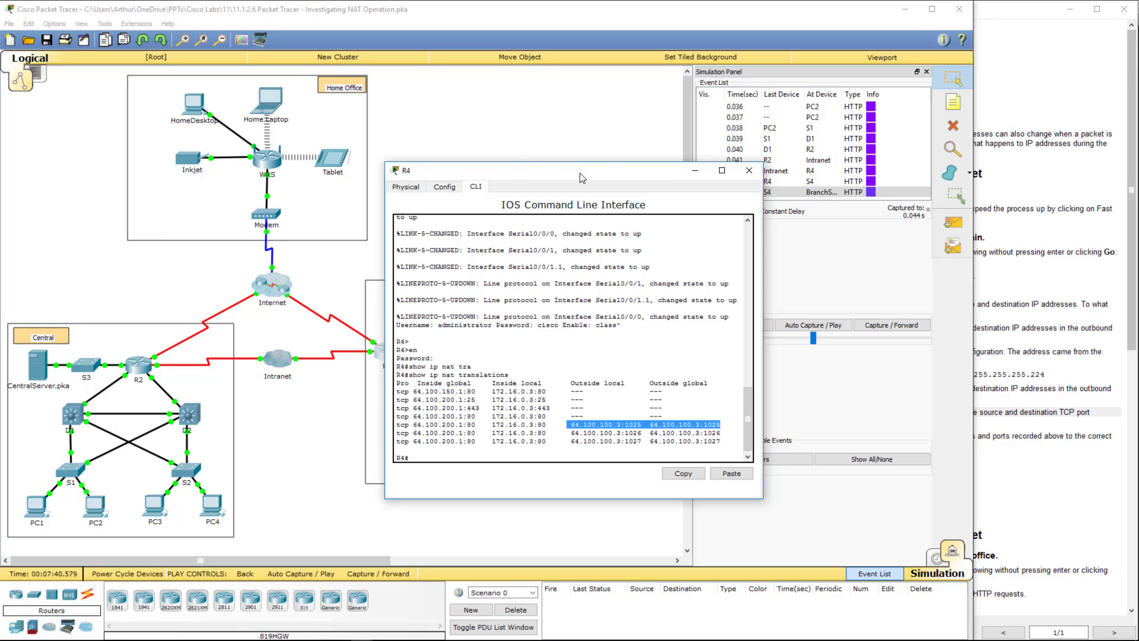
pyautogui.hotkey('alt', 'F4')
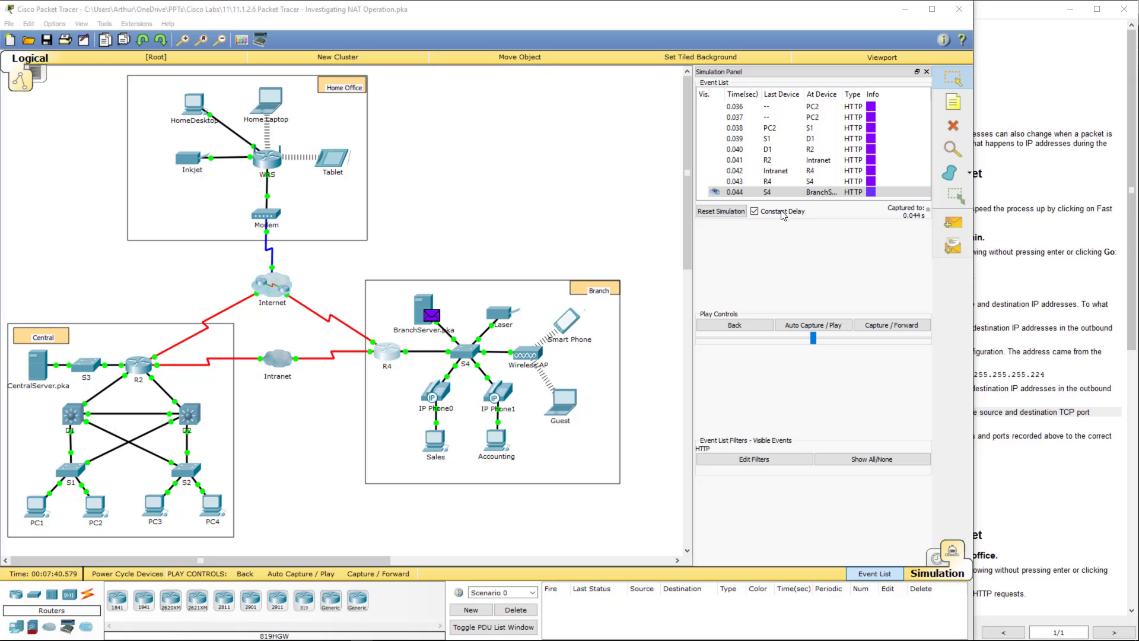
# - Select the event where the packet arrives at R4 and open its PDU details
pyautogui.click(771, 181)
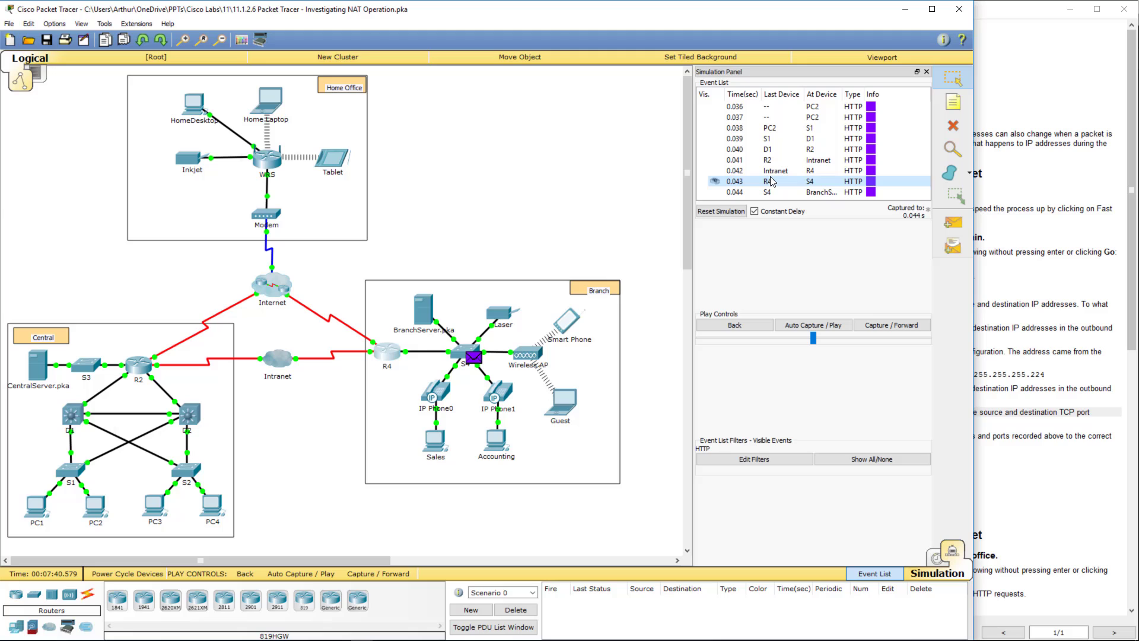
pyautogui.click(771, 173)
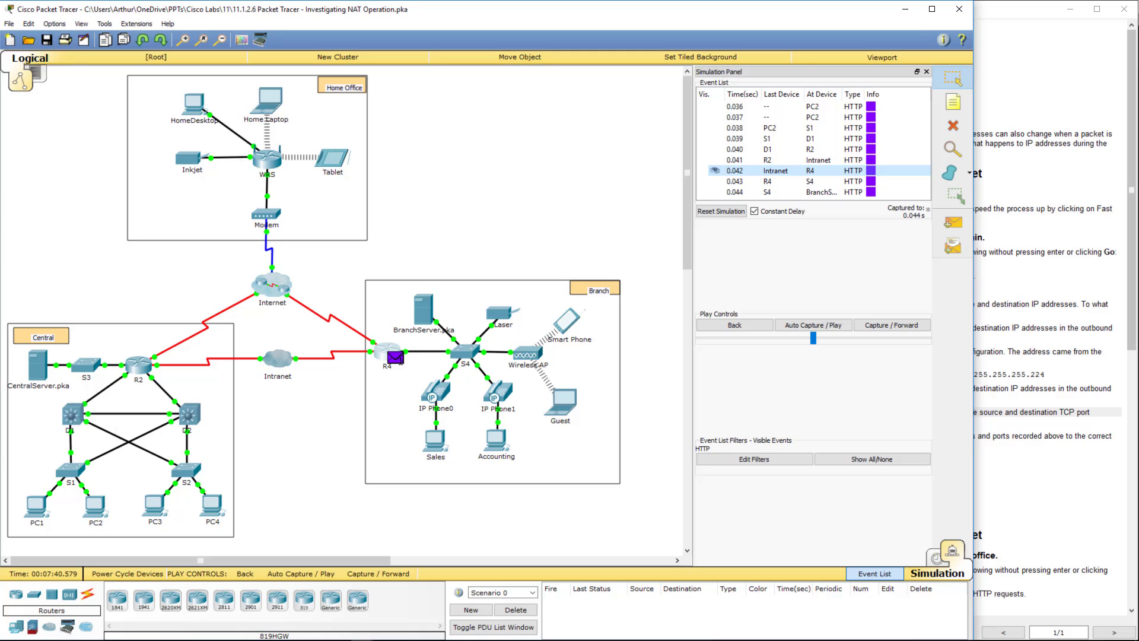
pyautogui.click(394, 358)
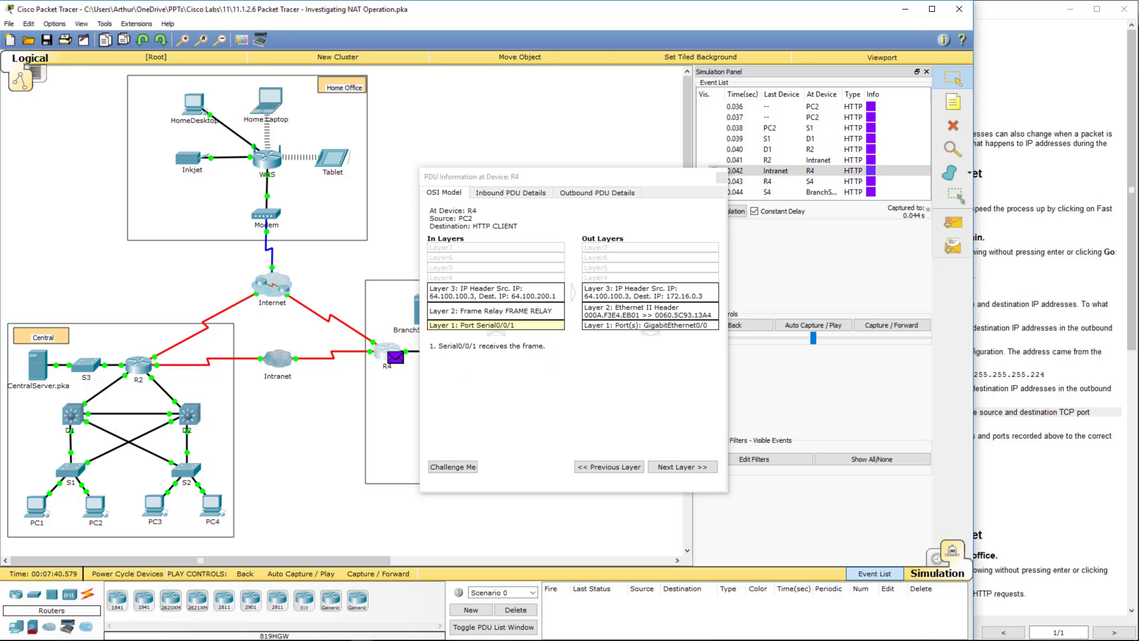
# - Place R4's console beside the PDU, highlight the 64.100.100.3 inside global address, then close the console
pyautogui.click(385, 351)
pyautogui.moveTo(354, 146); pyautogui.dragTo(264, 146)
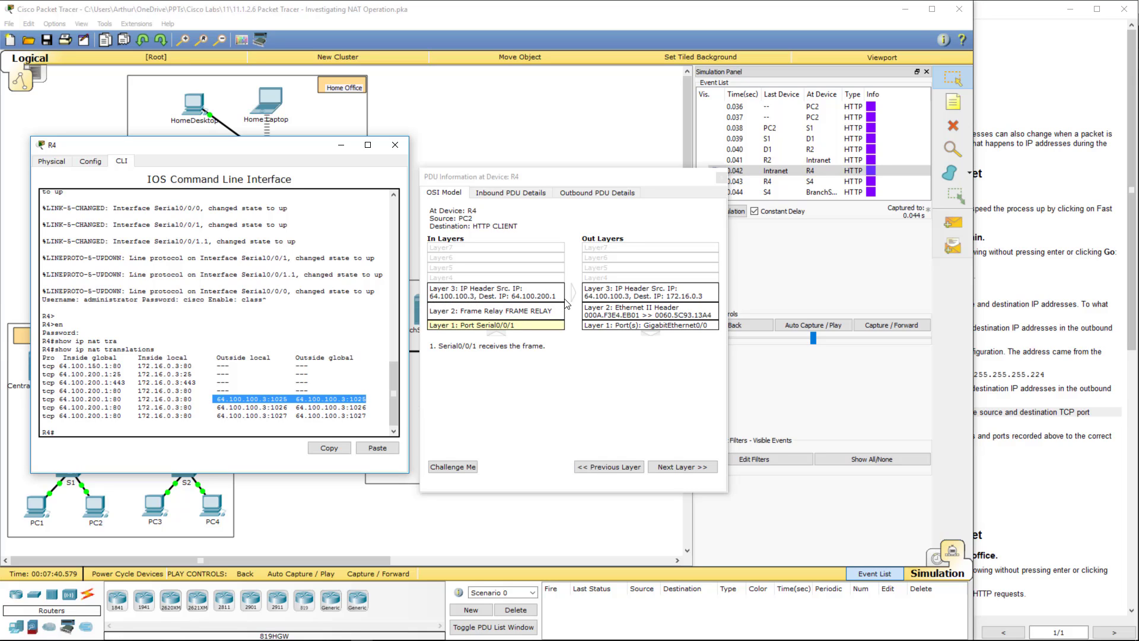
pyautogui.click(220, 399)
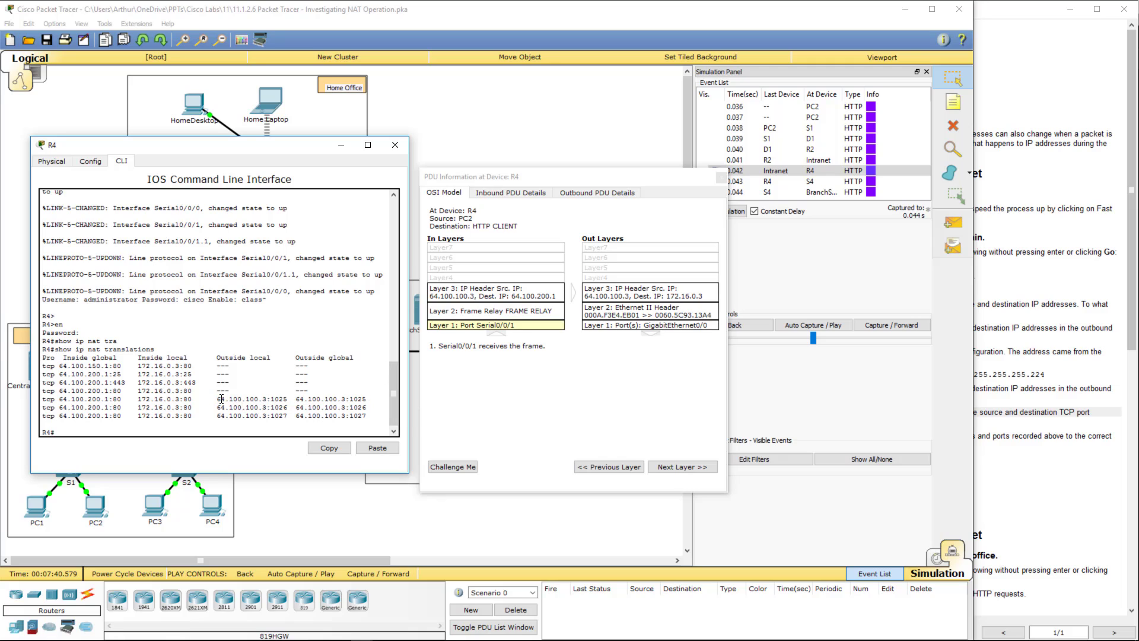
pyautogui.moveTo(217, 399); pyautogui.dragTo(265, 397)
pyautogui.click(395, 145)
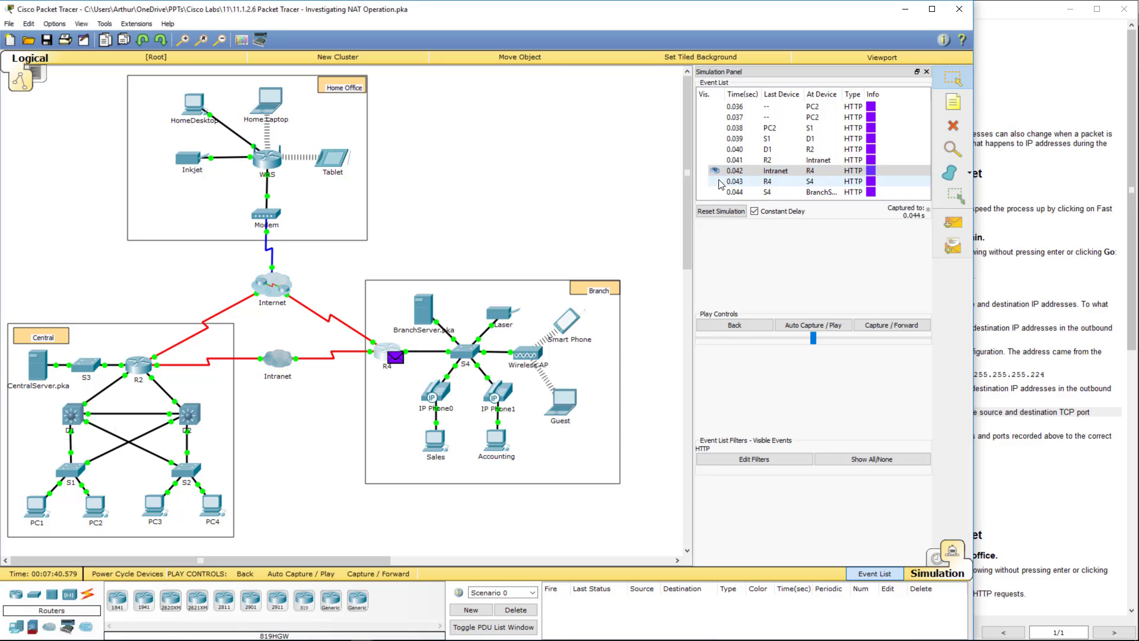
# - Close R4's PDU details and jump the simulation to the 0.040 event arriving at R2
pyautogui.click(722, 177)
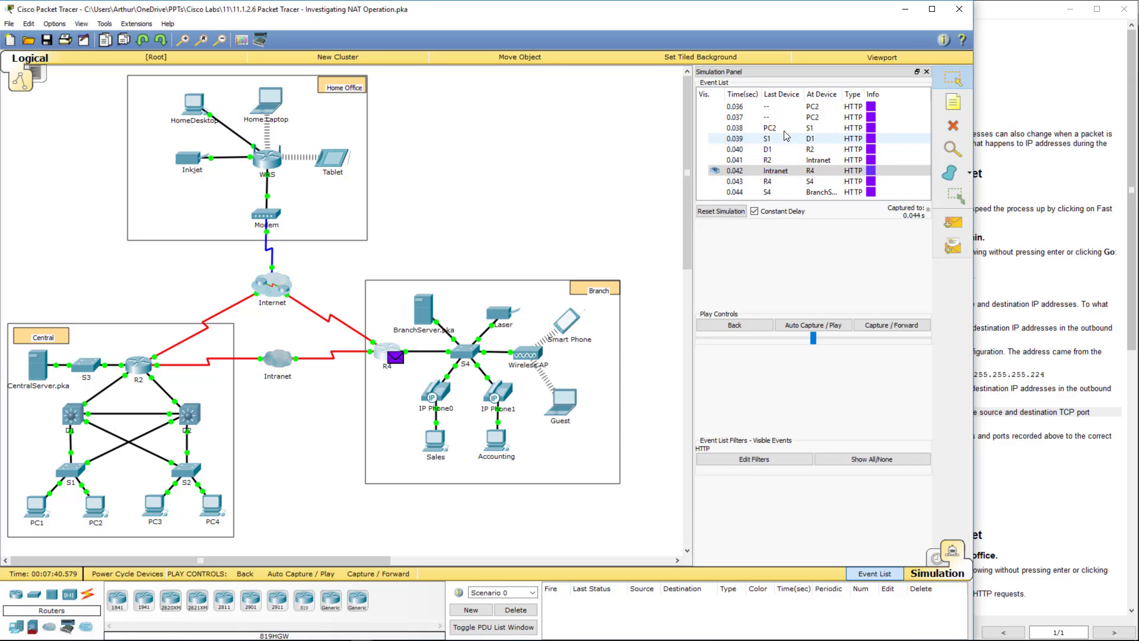
pyautogui.click(771, 161)
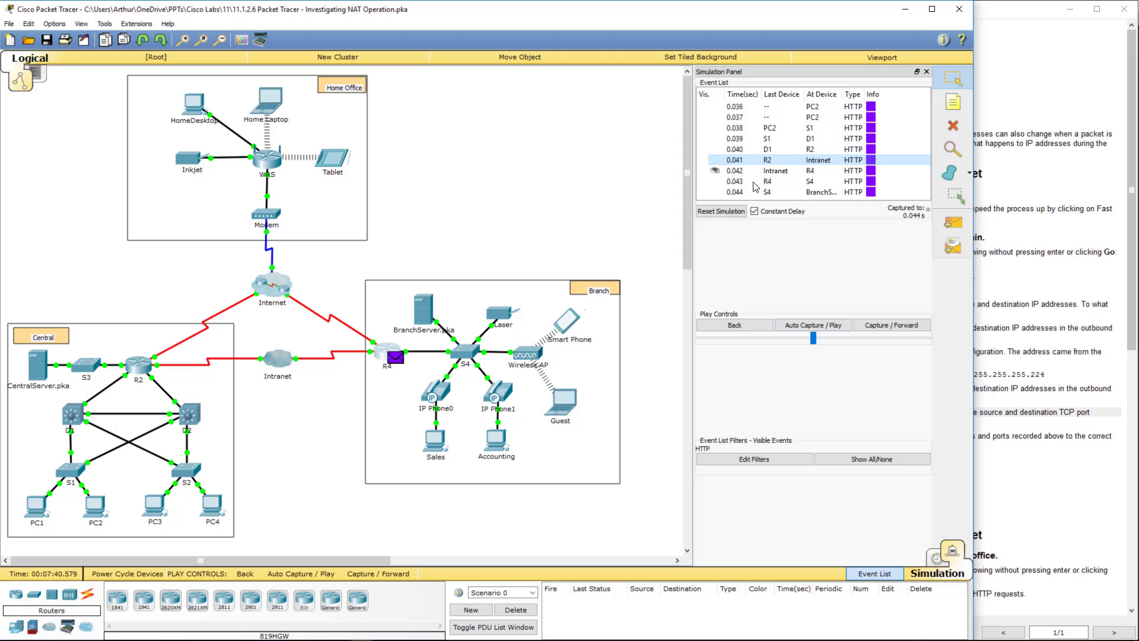
pyautogui.click(736, 161)
pyautogui.click(735, 150)
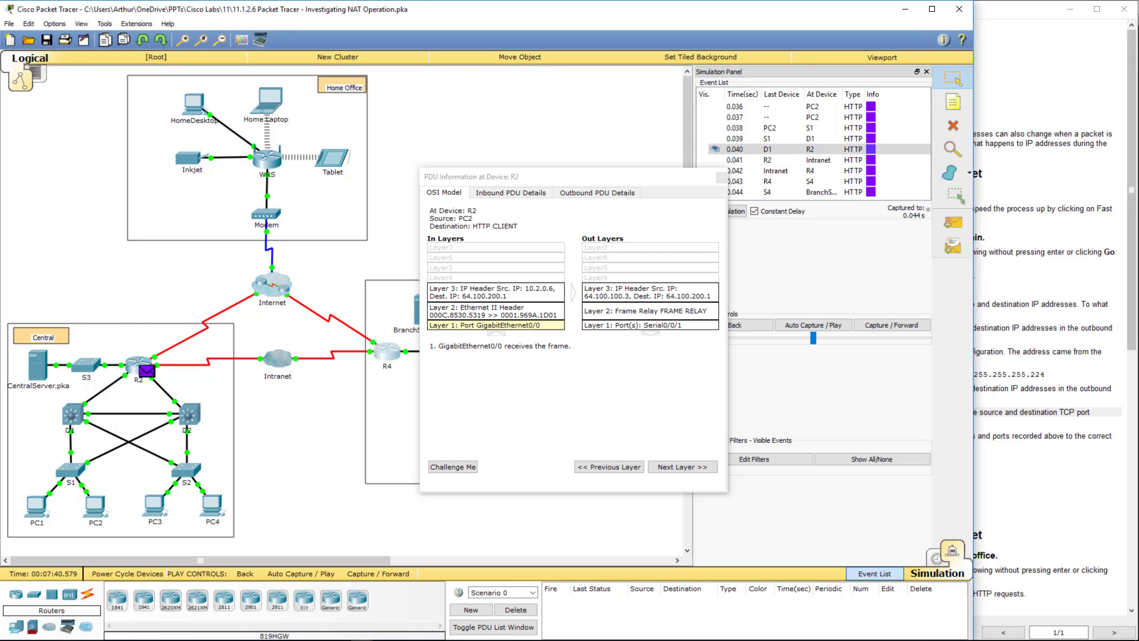
# - Highlight 64.100.200.1 and 10.2.0.6:1025 in R2's translation row and compare with the packet's Layer 3 details
pyautogui.hotkey('alt', 'Tab')
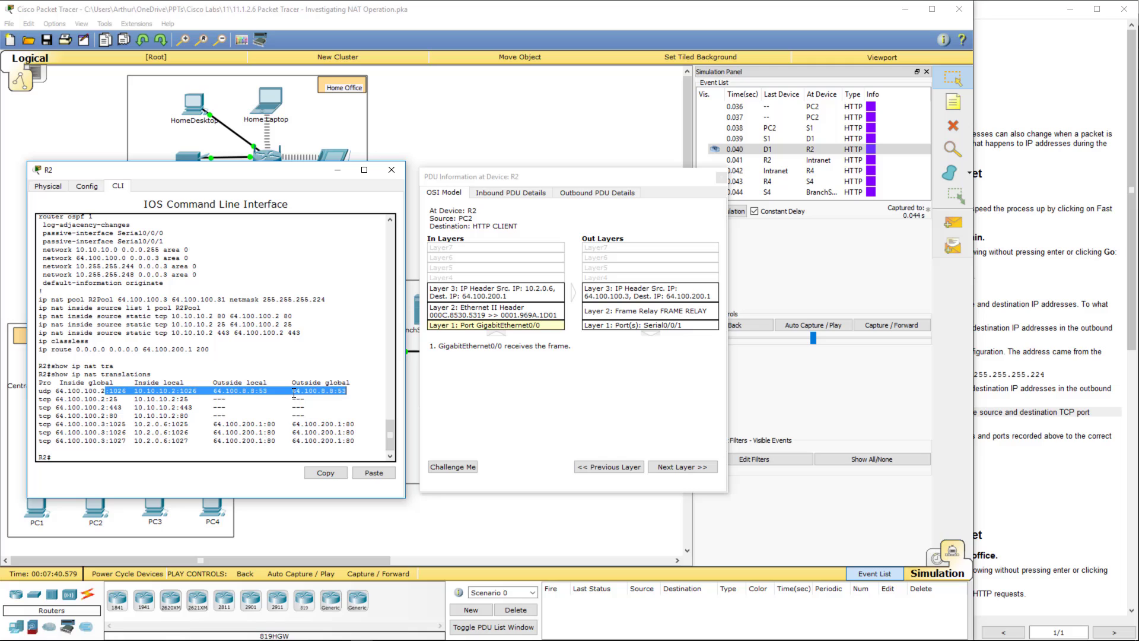
pyautogui.moveTo(213, 424); pyautogui.dragTo(263, 423)
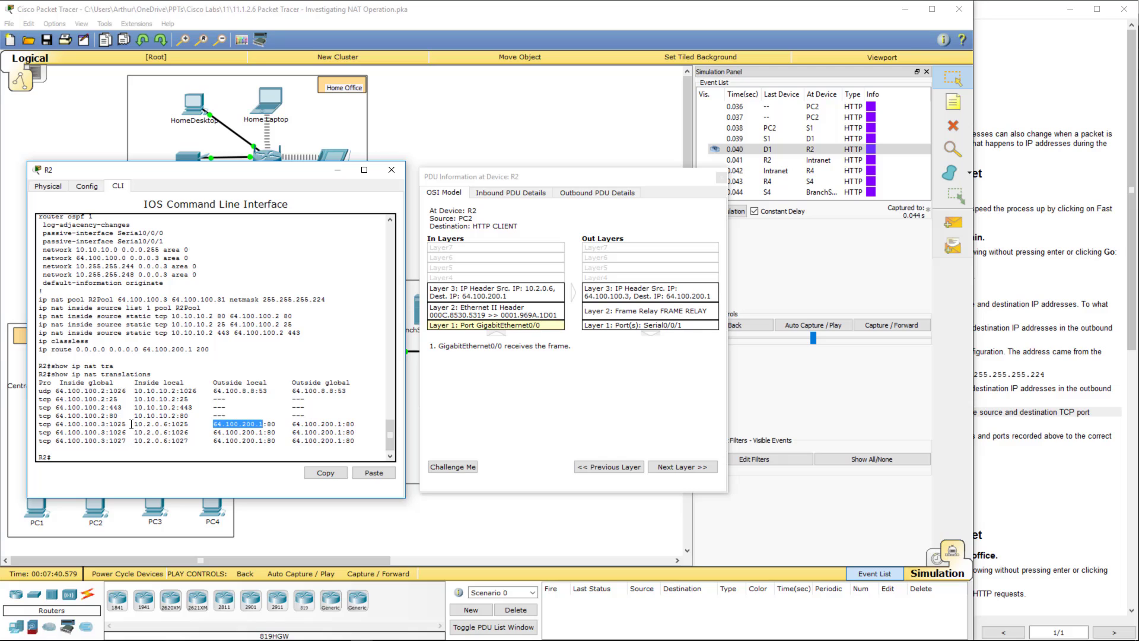
pyautogui.moveTo(133, 423); pyautogui.dragTo(265, 423)
pyautogui.click(470, 296)
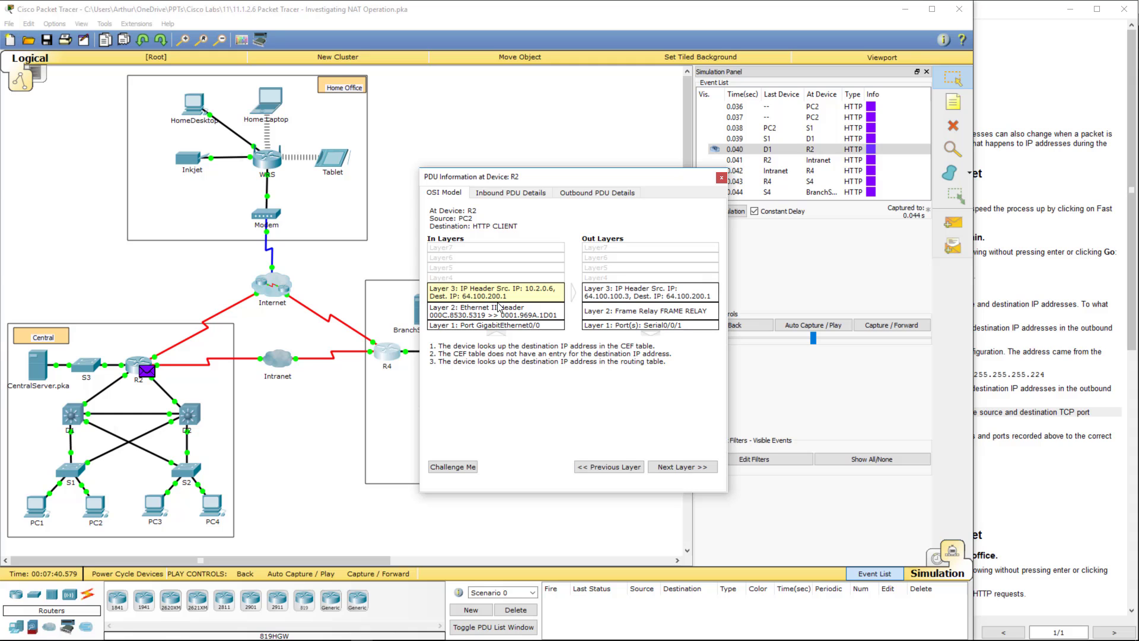
# - Scroll through the activity instructions, then return the workspace to Realtime mode
pyautogui.click(1080, 454)
pyautogui.scroll(-3, 1048, 435)
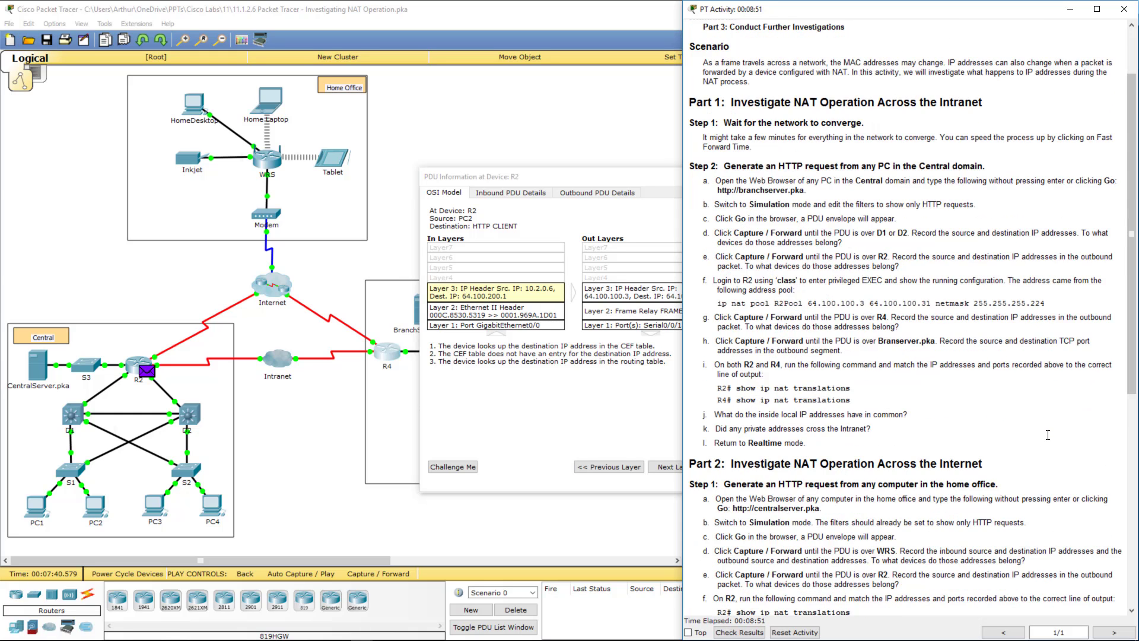
pyautogui.scroll(-2, 1048, 435)
pyautogui.scroll(-3, 1048, 435)
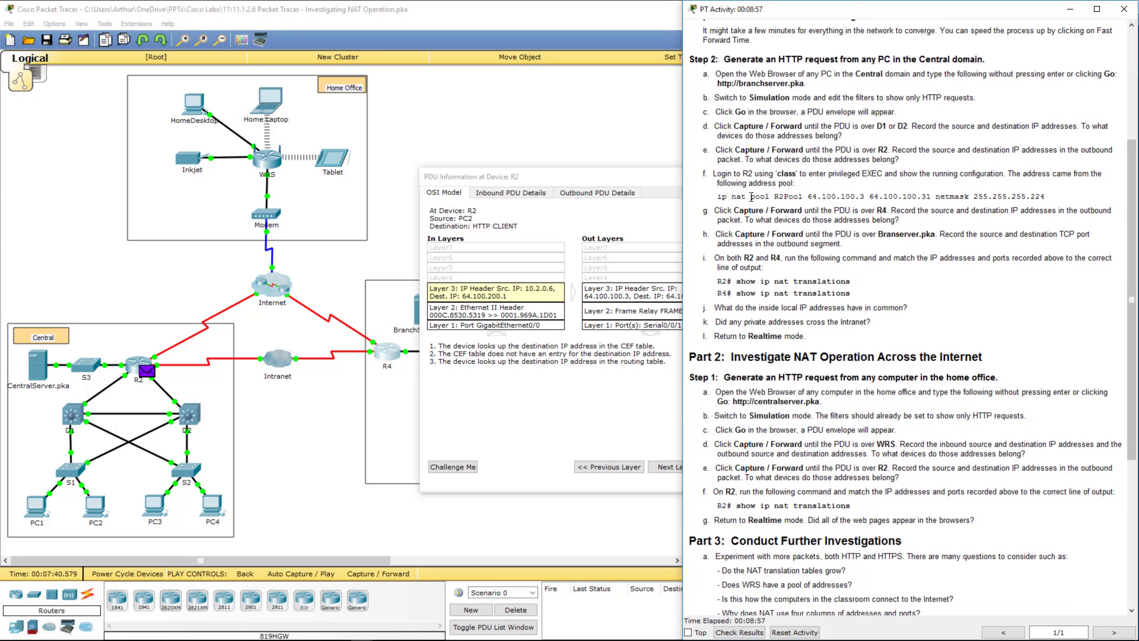
pyautogui.click(606, 179)
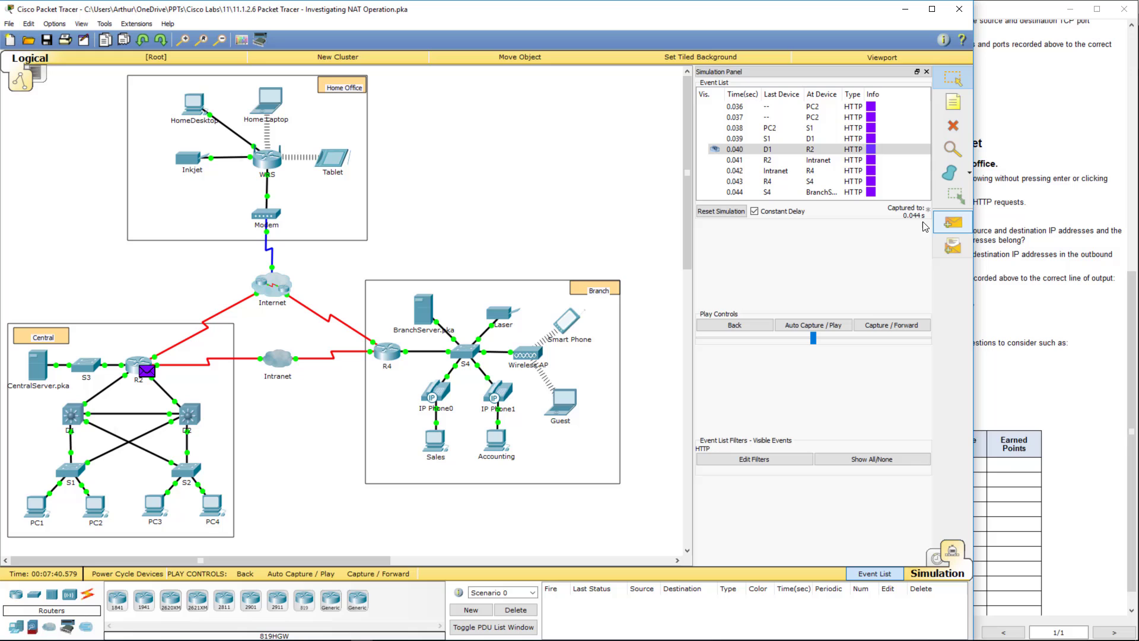
pyautogui.click(937, 558)
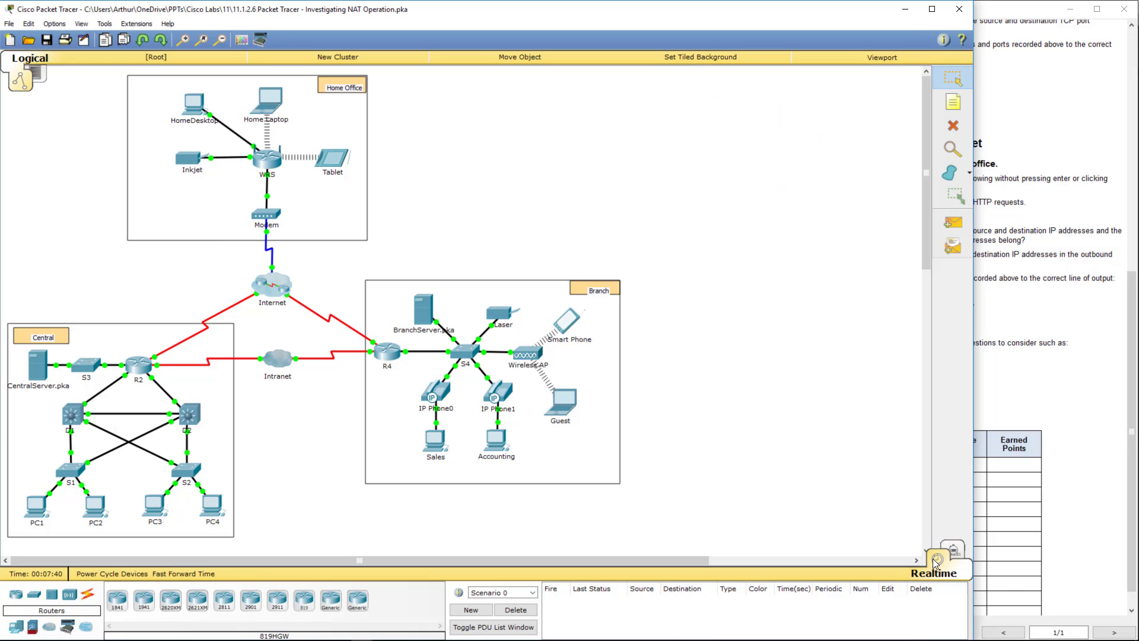
pyautogui.click(1026, 285)
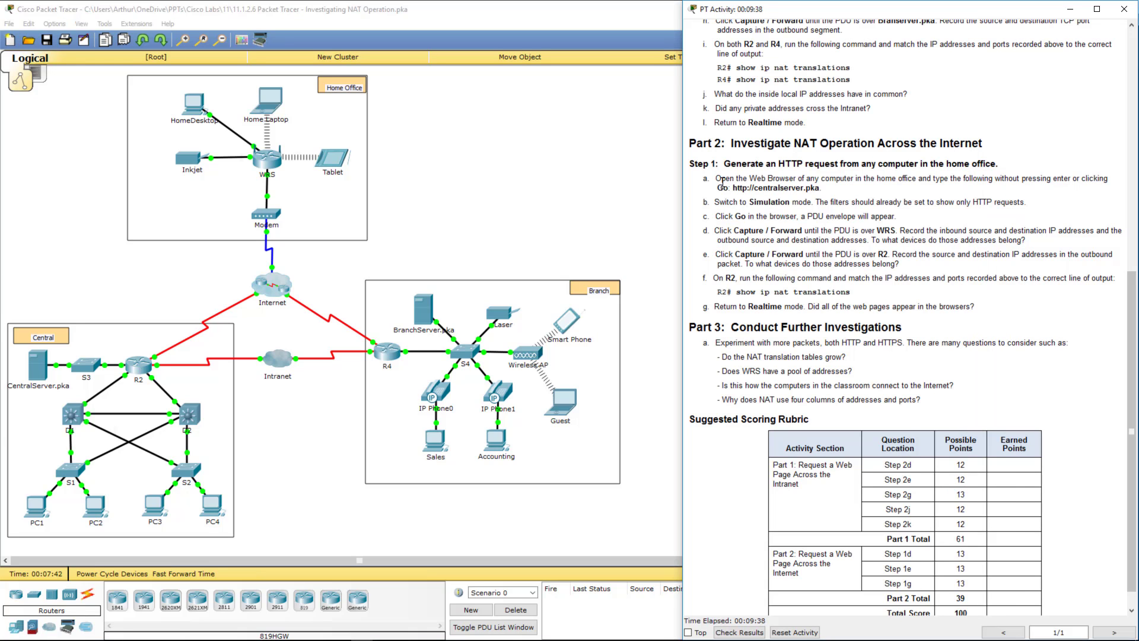
pyautogui.moveTo(720, 177); pyautogui.dragTo(920, 180)
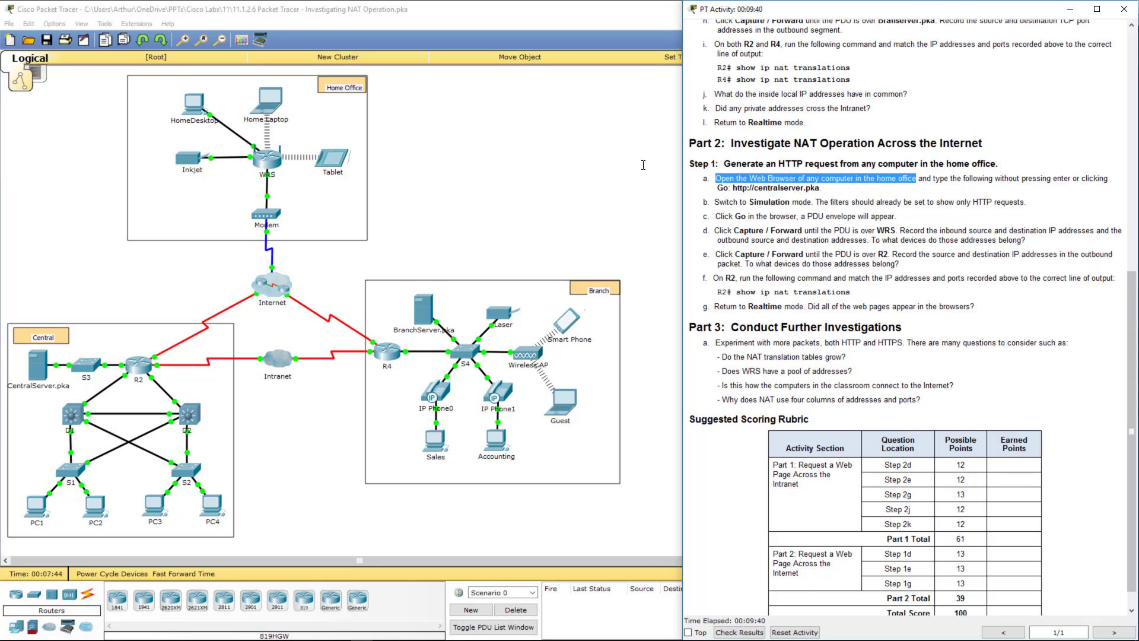
pyautogui.click(591, 179)
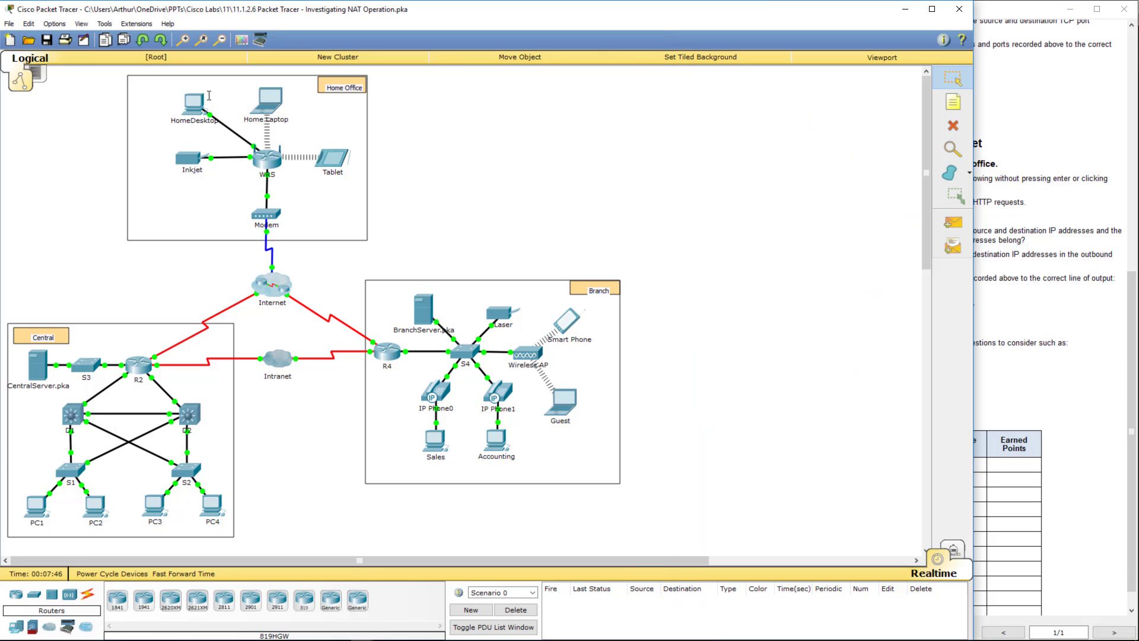
pyautogui.click(192, 106)
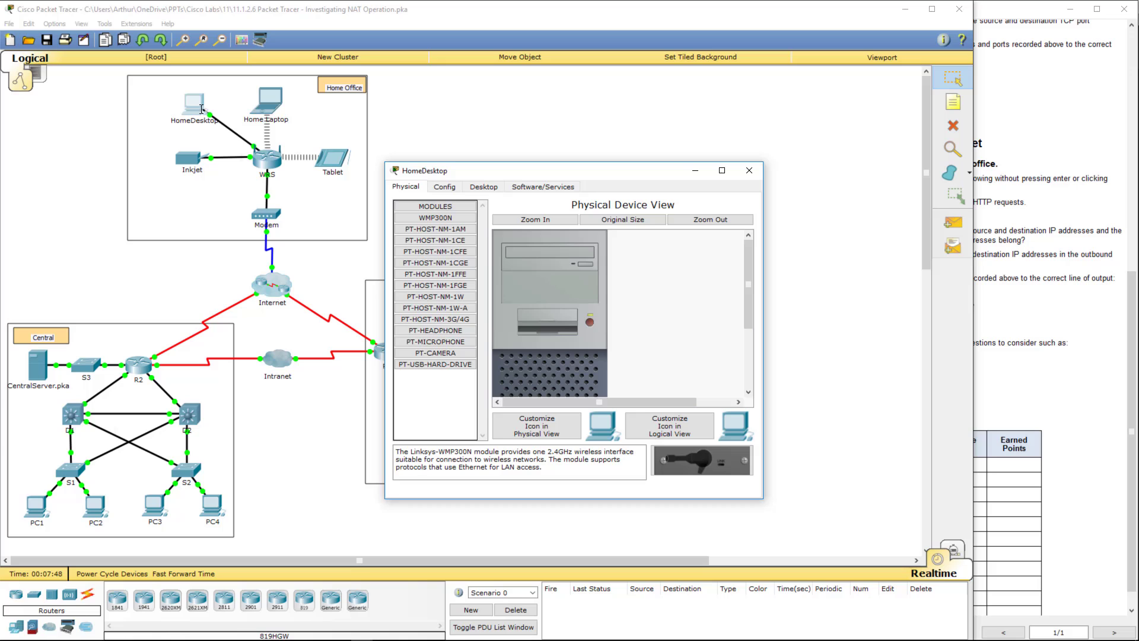
pyautogui.click(484, 188)
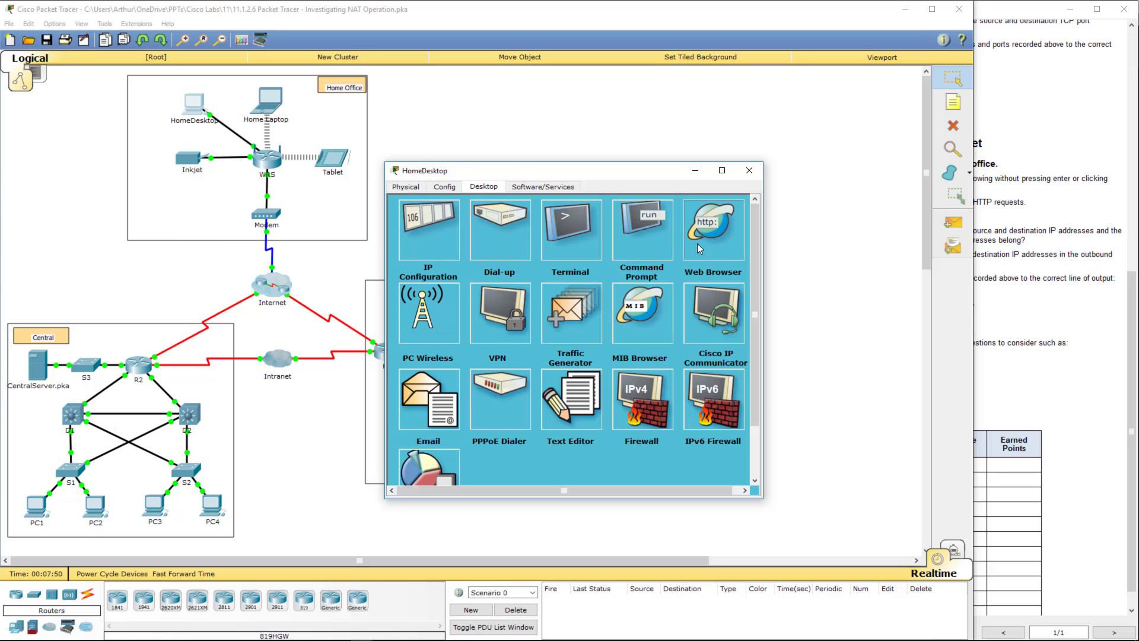
pyautogui.click(698, 244)
pyautogui.click(496, 238)
pyautogui.write('http://centralserver.pka')
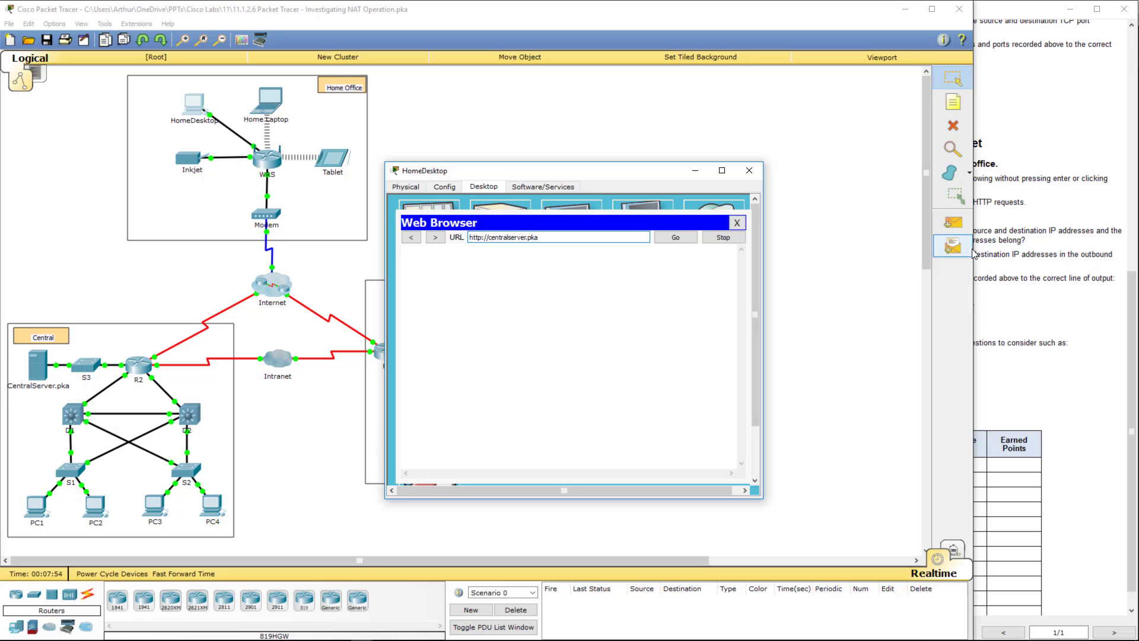
# - Confirm the instructions say not to press Go, then close HomeDesktop's window
pyautogui.click(1001, 258)
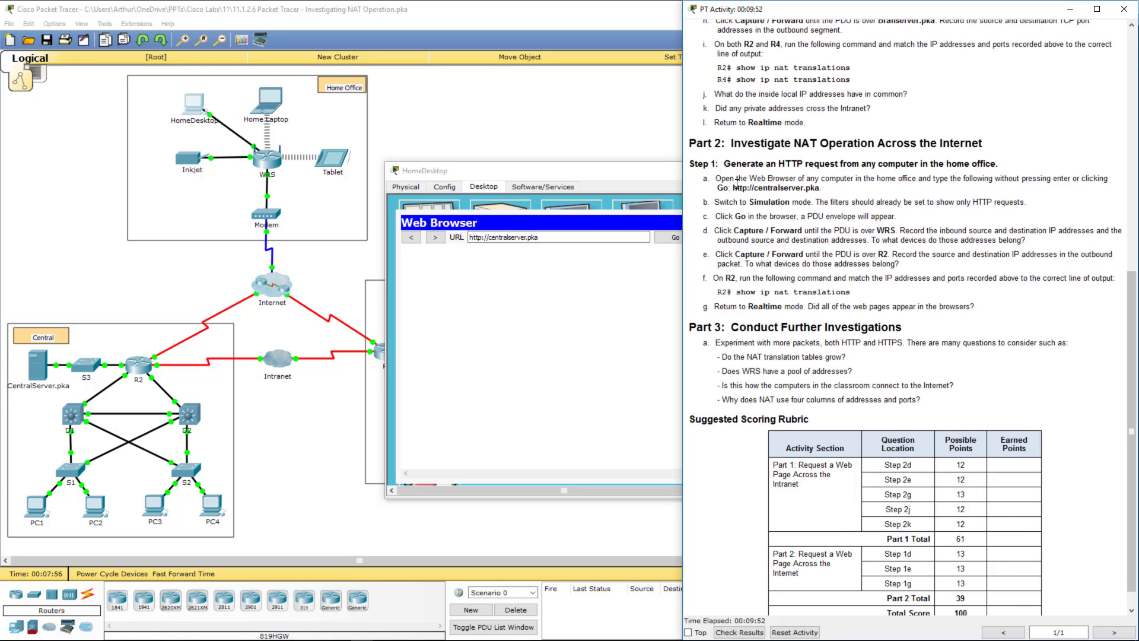
pyautogui.doubleClick(1001, 179)
pyautogui.moveTo(601, 174); pyautogui.dragTo(11, 88)
pyautogui.click(642, 321)
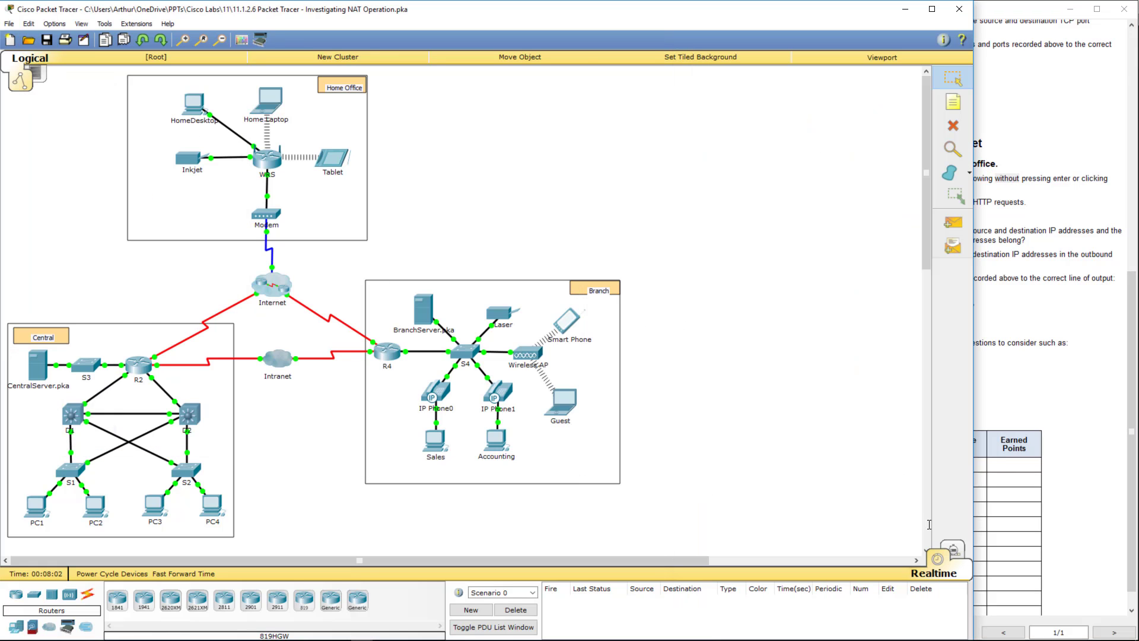
# - In reset Simulation mode, send HomeDesktop's browser request to centralserver.pka and close the window
pyautogui.click(956, 552)
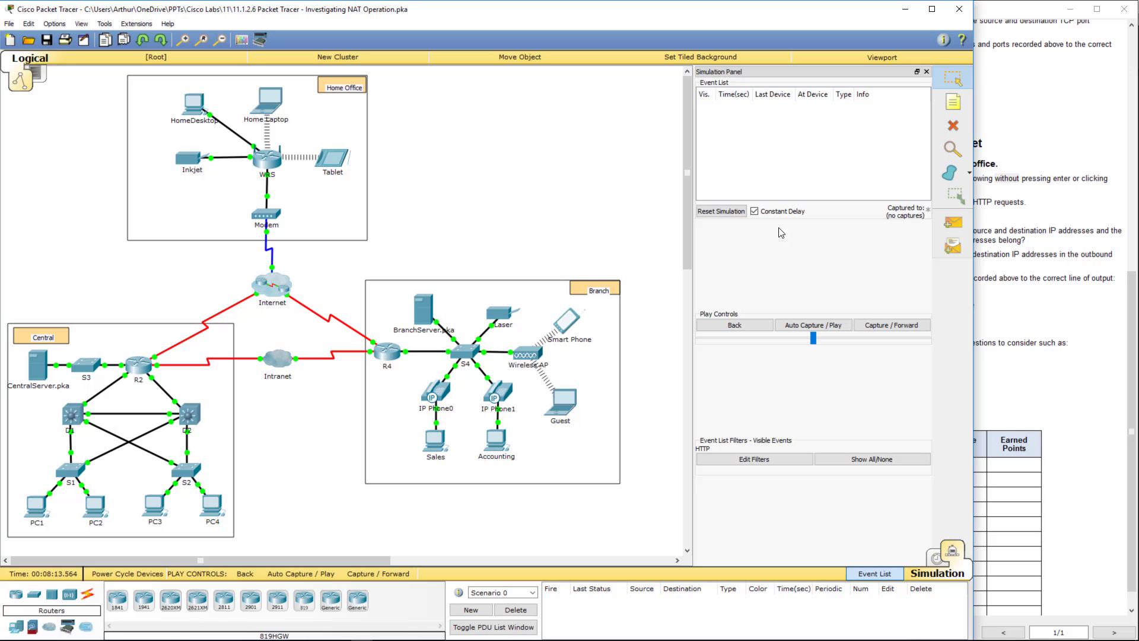
pyautogui.click(736, 212)
pyautogui.click(737, 212)
pyautogui.click(194, 104)
pyautogui.moveTo(331, 73); pyautogui.dragTo(339, 87)
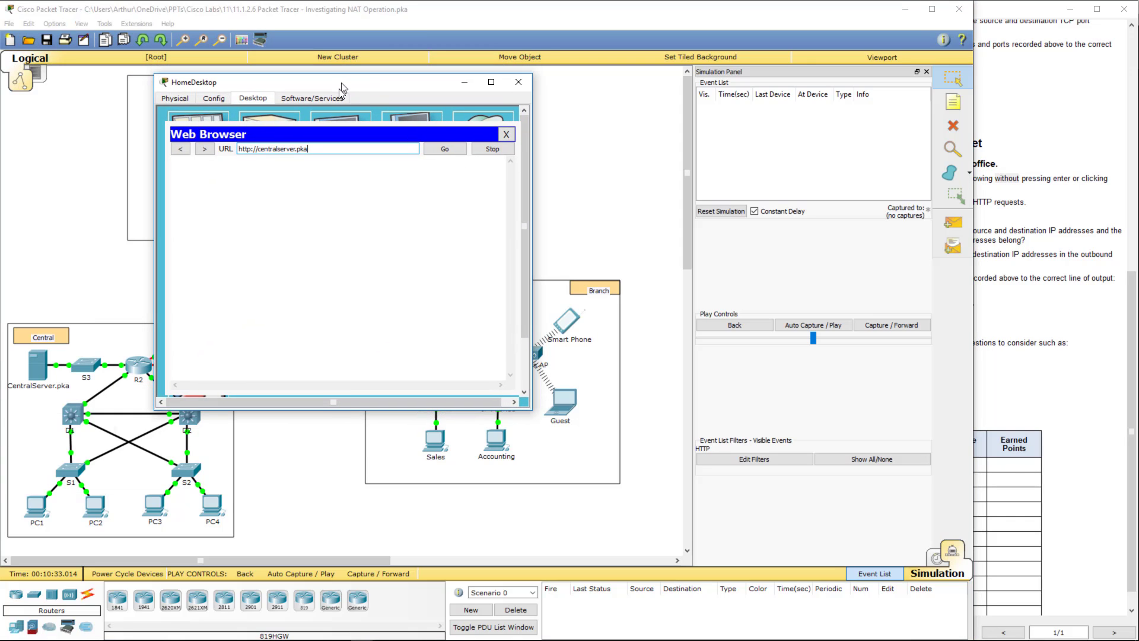
pyautogui.click(439, 157)
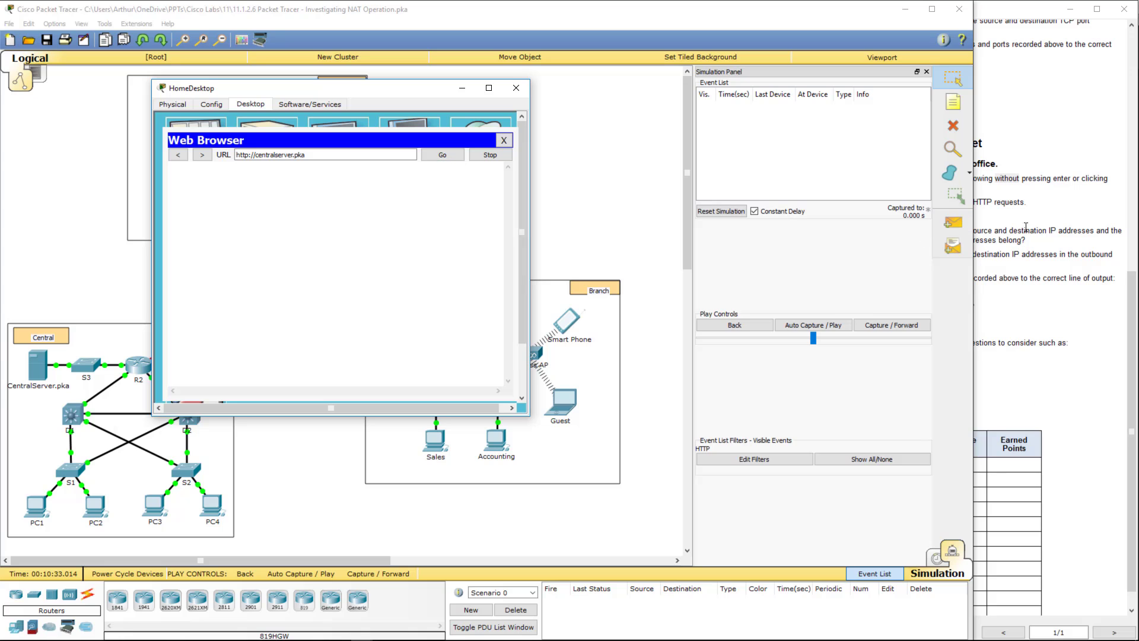
pyautogui.click(462, 88)
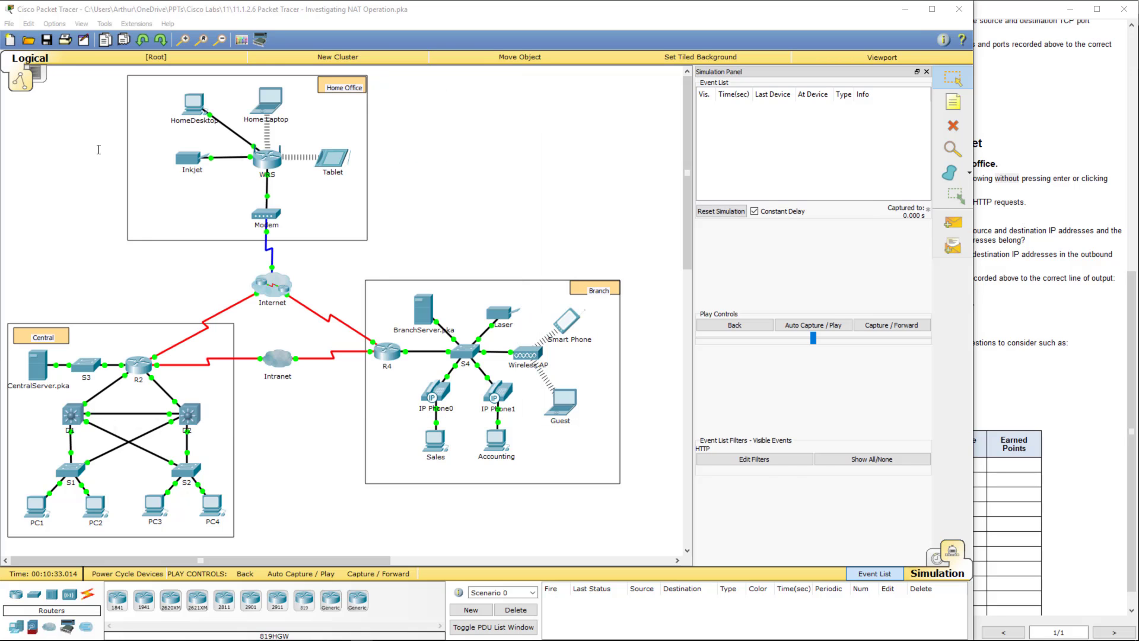
# - Check step c of the instructions and capture the first HTTP events from HomeDesktop
pyautogui.click(1116, 322)
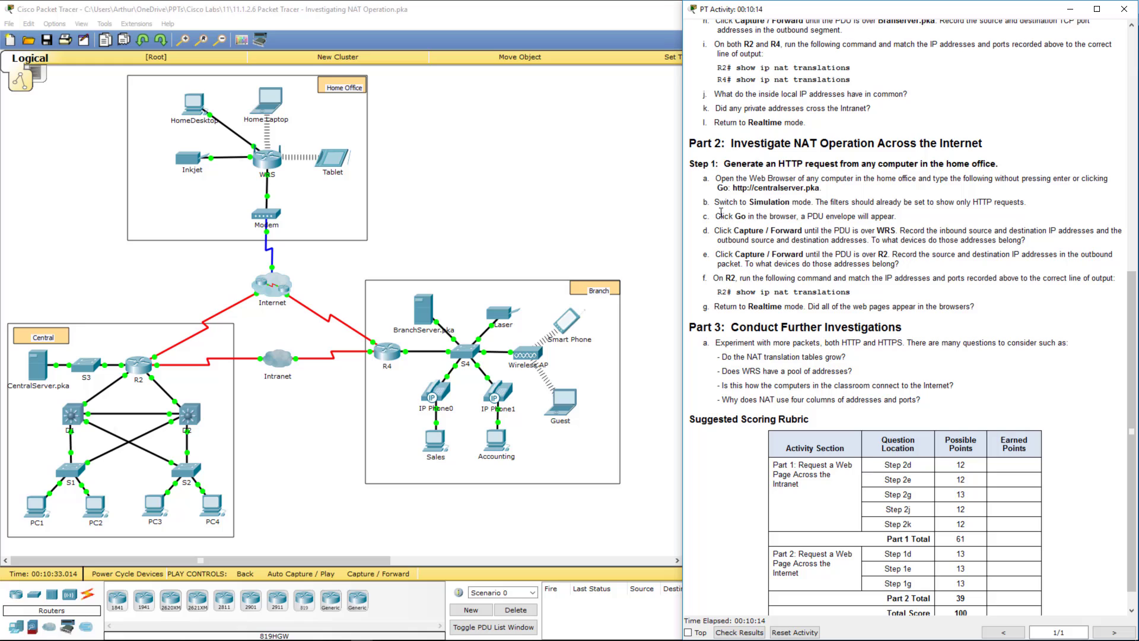
pyautogui.moveTo(716, 216); pyautogui.dragTo(1017, 199)
pyautogui.click(578, 208)
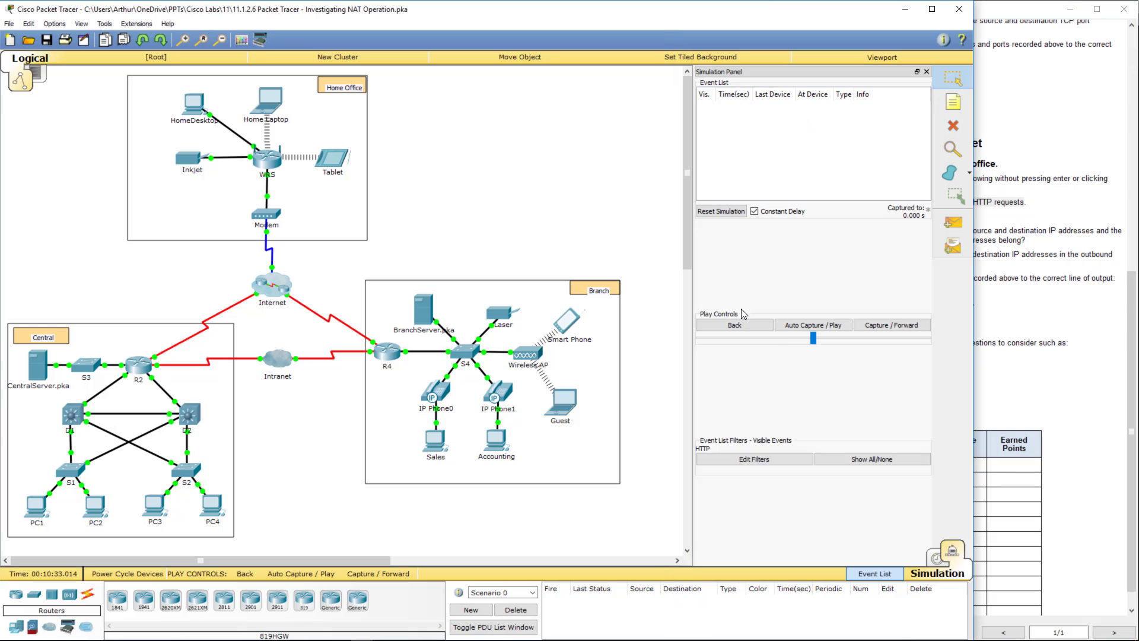
pyautogui.click(874, 326)
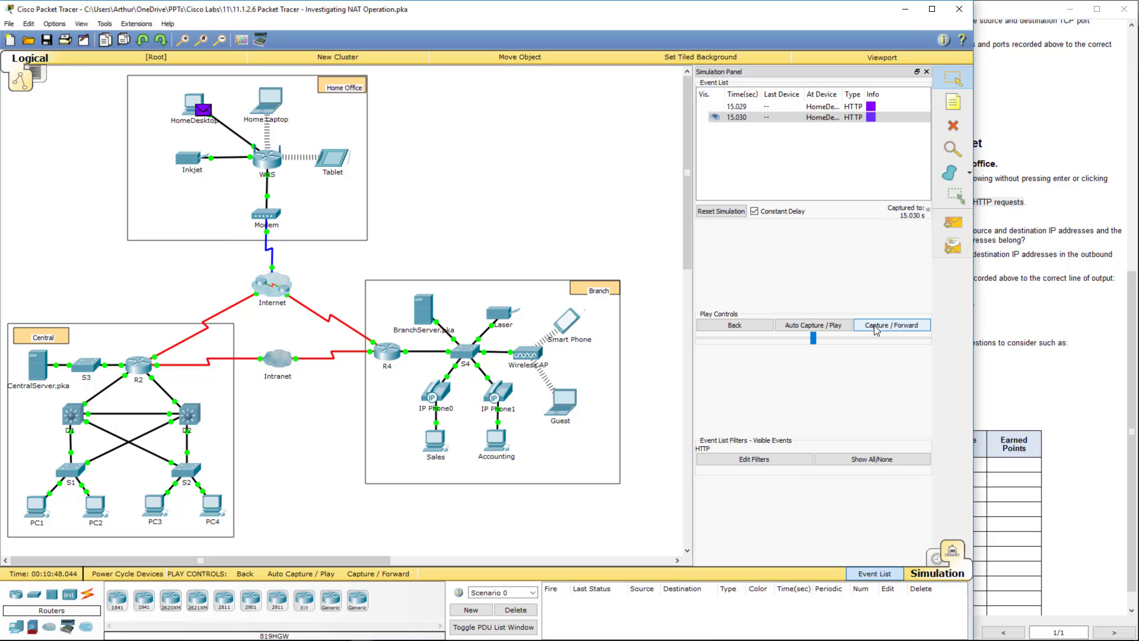
# - Review step d of the instructions and step the HTTP PDU forward to WRS
pyautogui.click(1039, 277)
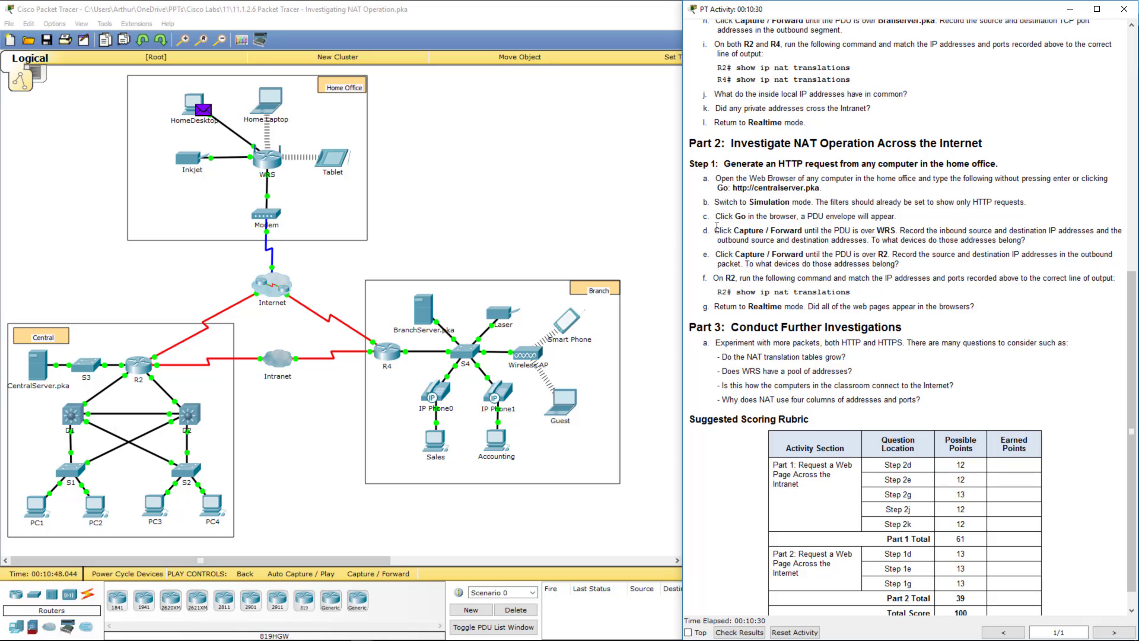
pyautogui.moveTo(715, 232); pyautogui.dragTo(825, 230)
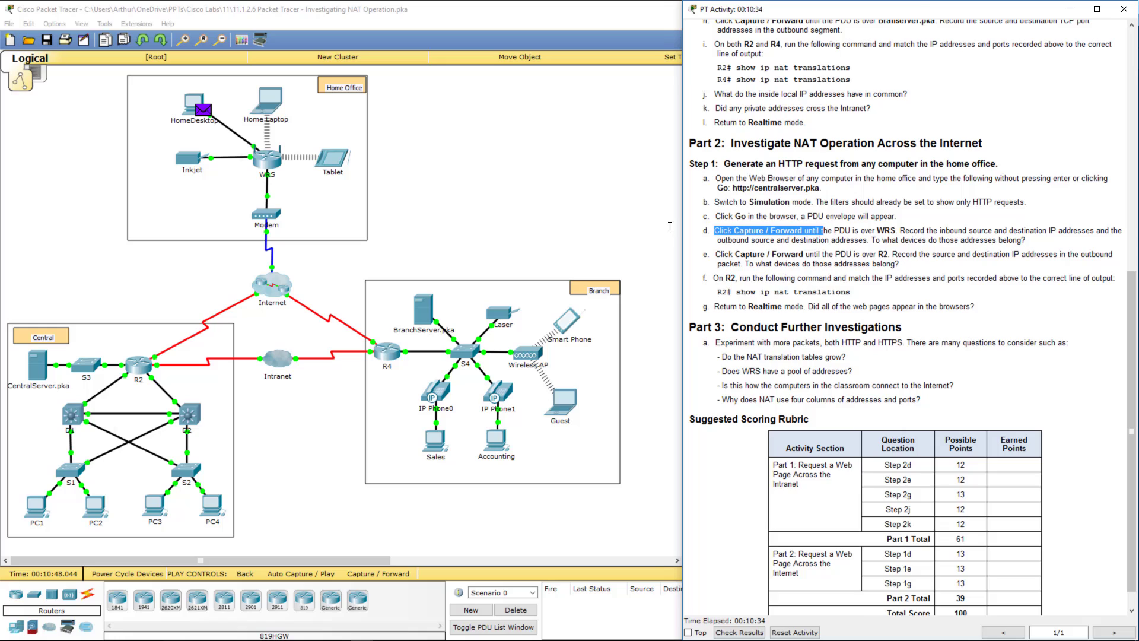
pyautogui.click(582, 223)
pyautogui.click(886, 325)
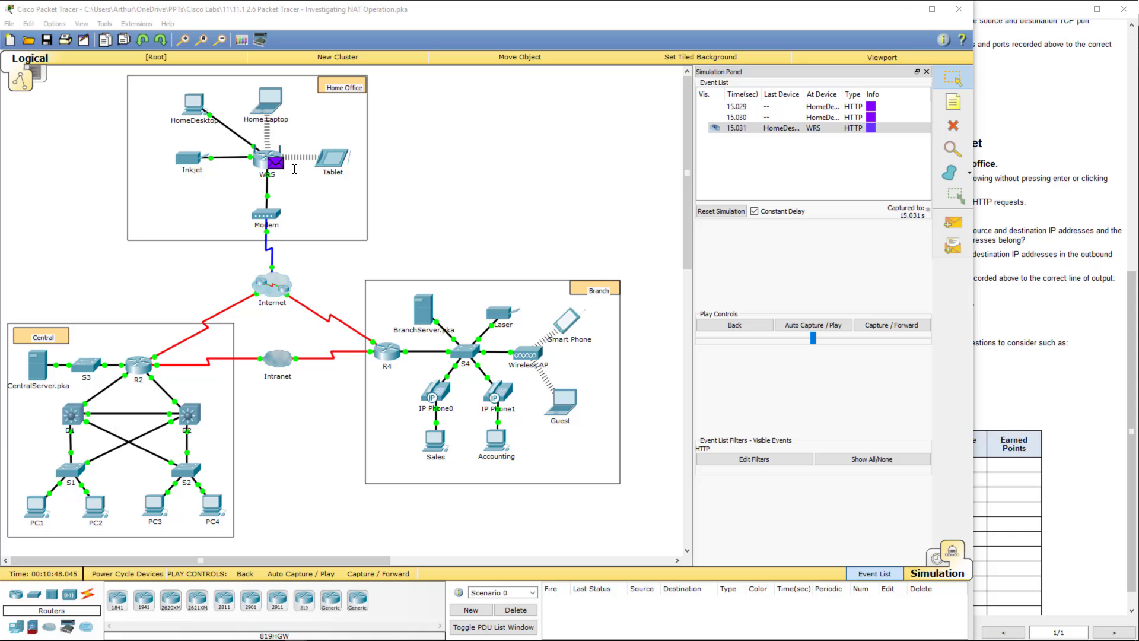
# - Compare WRS's In and Out Layer 3: source 192.168.0.101 becomes 64.104.223.2, then close
pyautogui.click(277, 164)
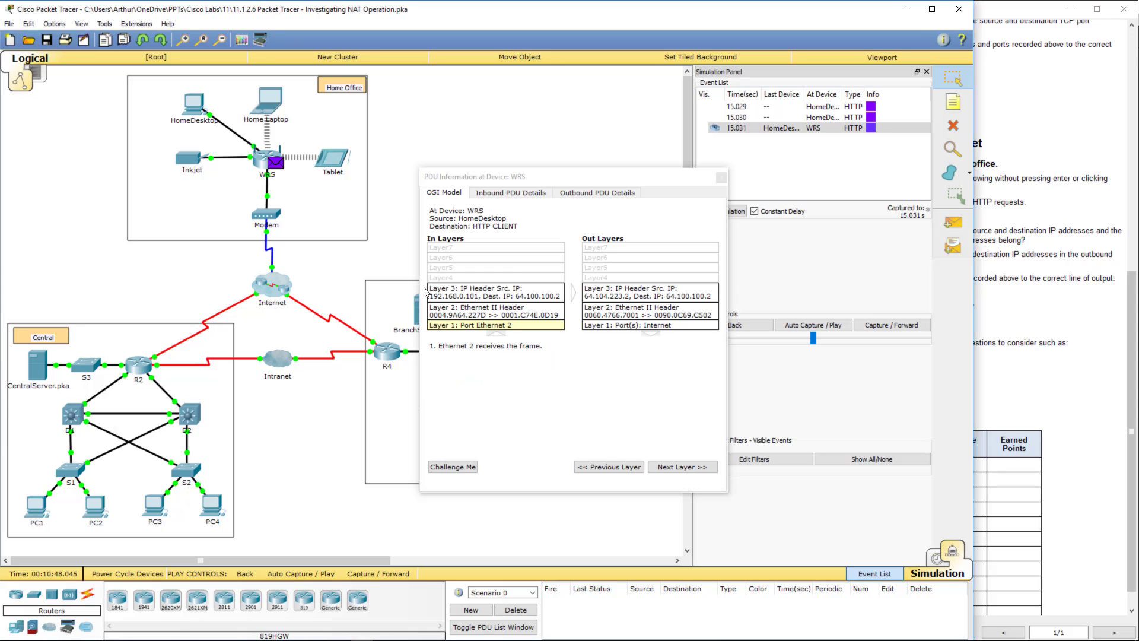
pyautogui.click(451, 294)
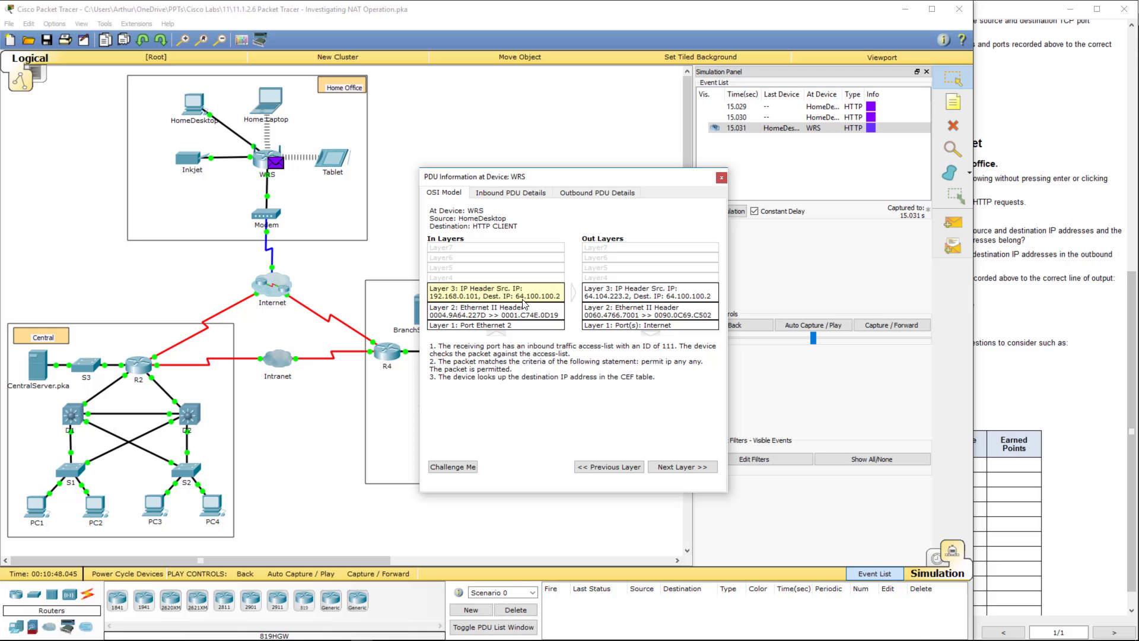
pyautogui.click(607, 297)
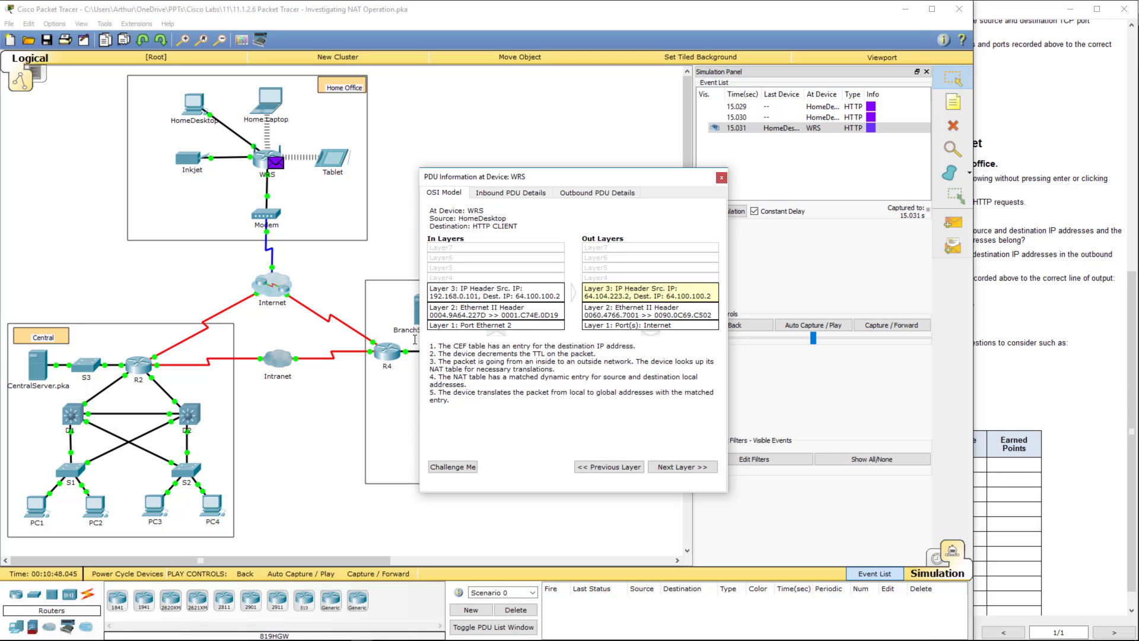
pyautogui.click(529, 299)
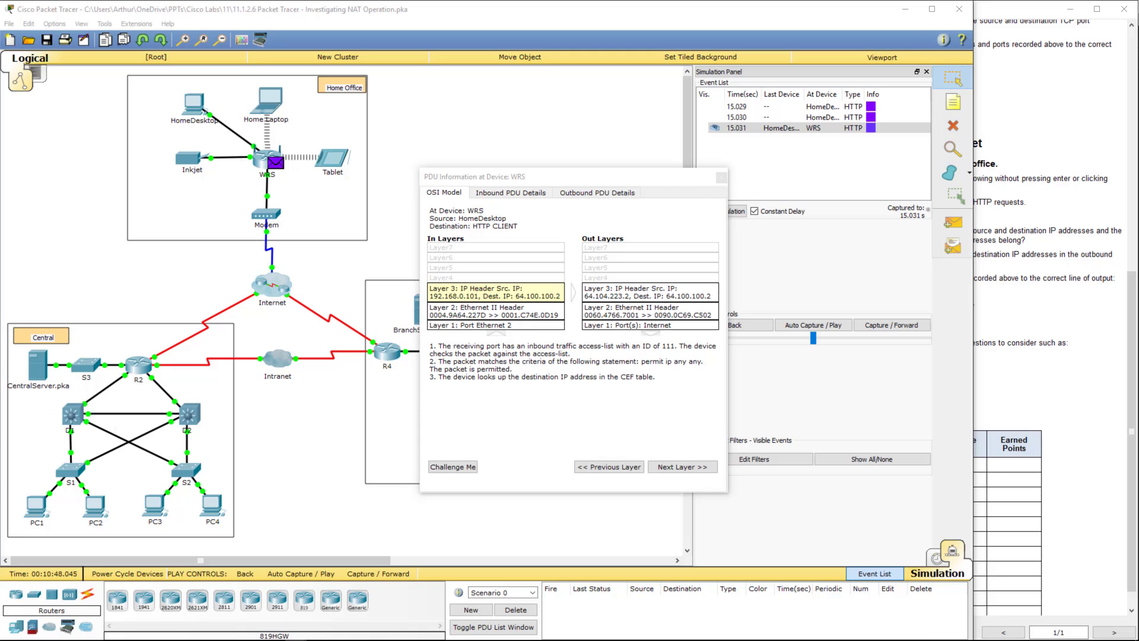
pyautogui.click(722, 178)
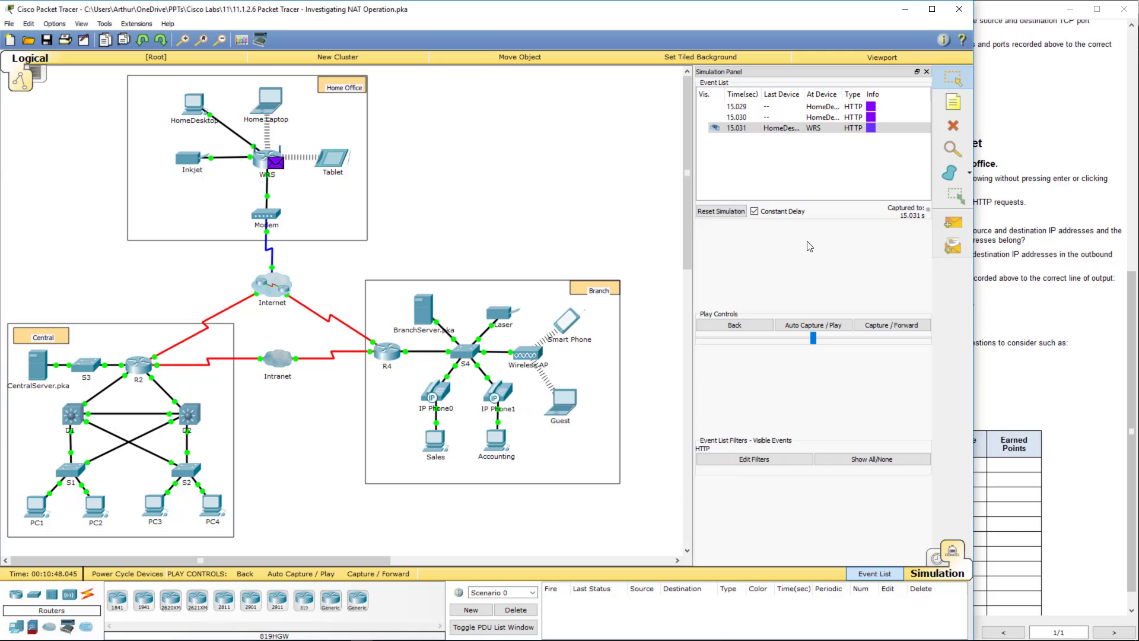
# - Forward the HTTP PDU through the Modem and Internet to R2, reviewing instruction step e
pyautogui.click(884, 328)
pyautogui.click(884, 328)
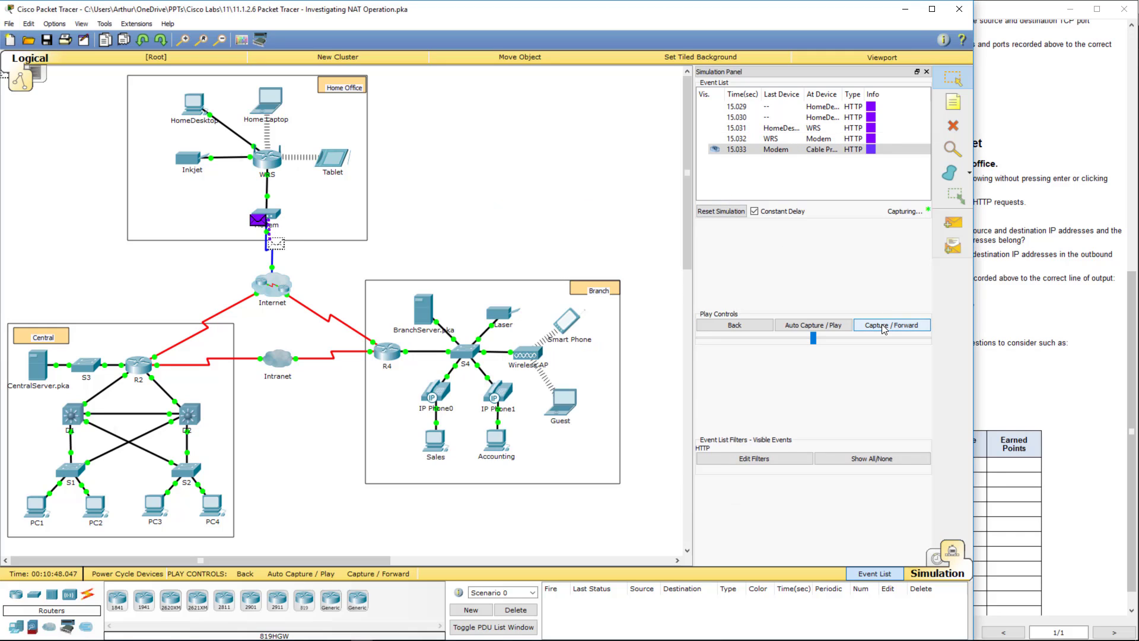
pyautogui.click(884, 328)
pyautogui.click(884, 328)
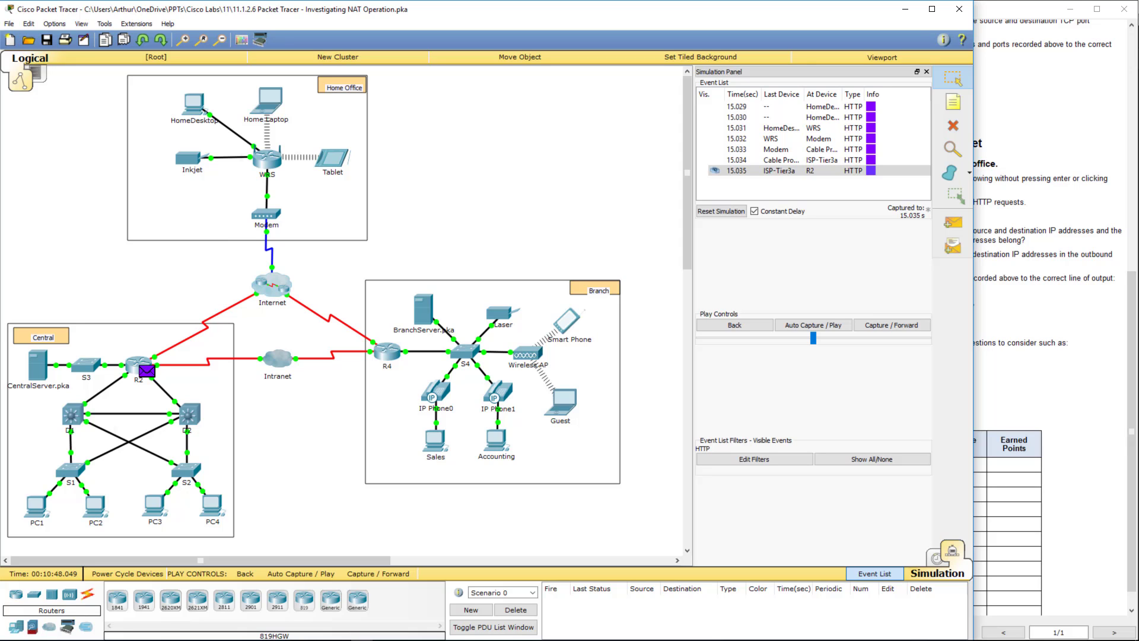
pyautogui.click(1039, 308)
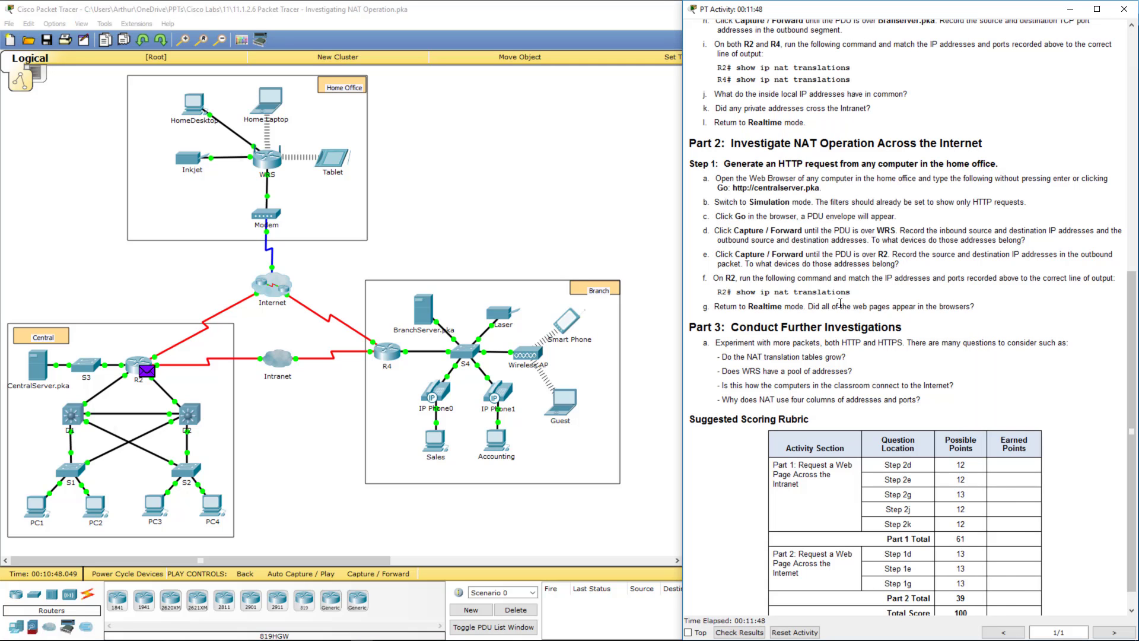
pyautogui.moveTo(755, 230); pyautogui.dragTo(994, 230)
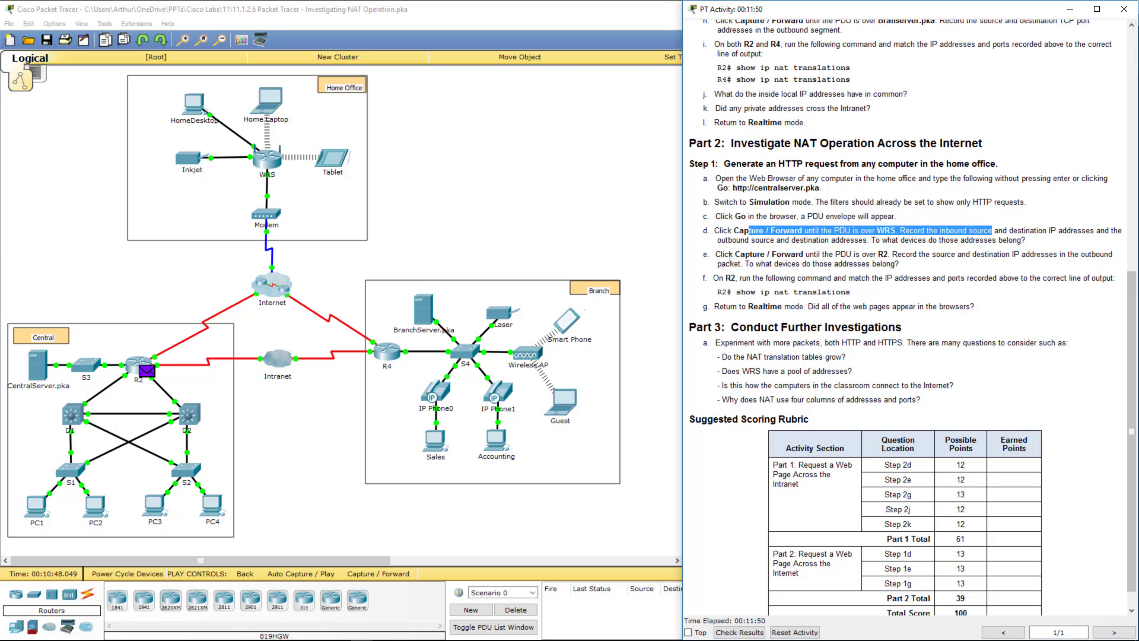
pyautogui.moveTo(729, 255); pyautogui.dragTo(950, 256)
pyautogui.click(571, 230)
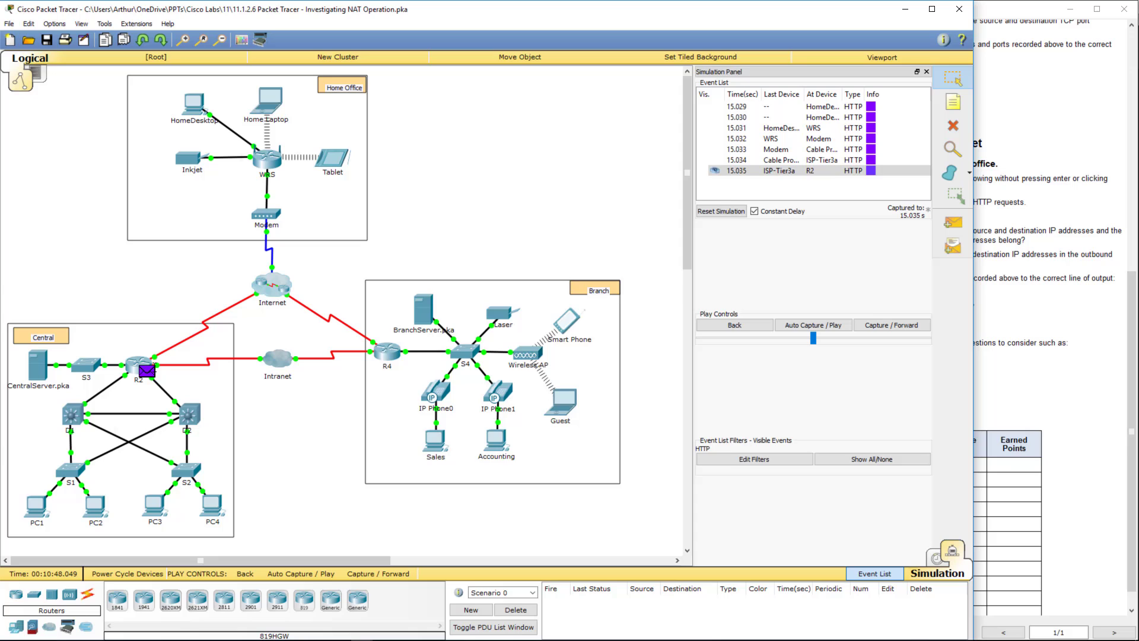
# - Inspect R2's In and Out Layer 3: destination 64.100.100.2 becomes 10.10.10.2, then close
pyautogui.click(147, 371)
pyautogui.click(513, 297)
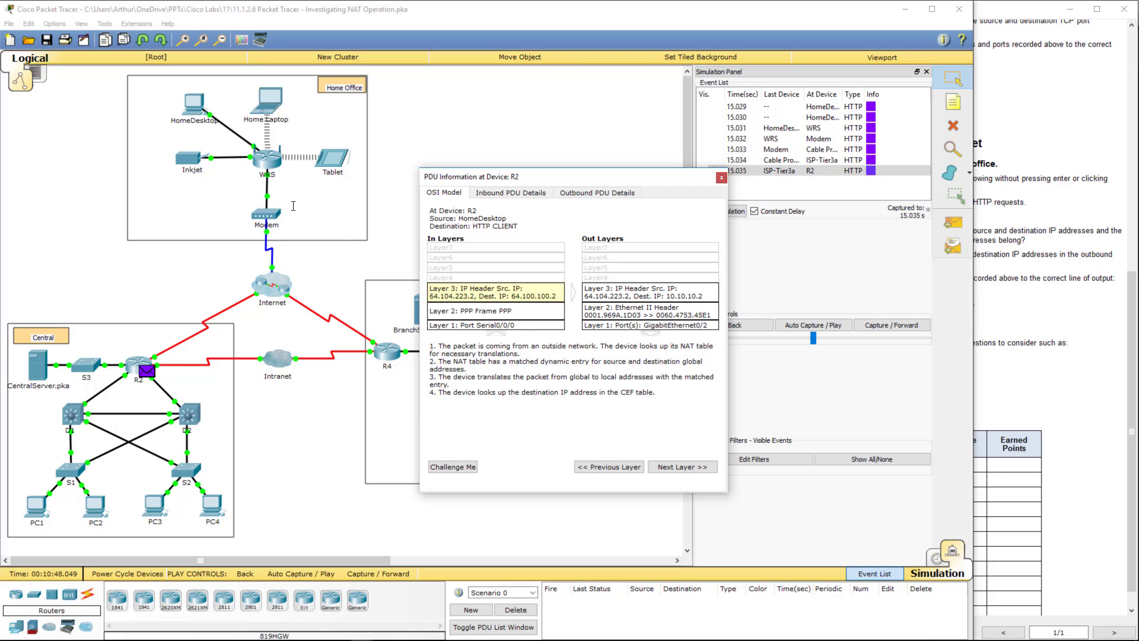
pyautogui.click(618, 296)
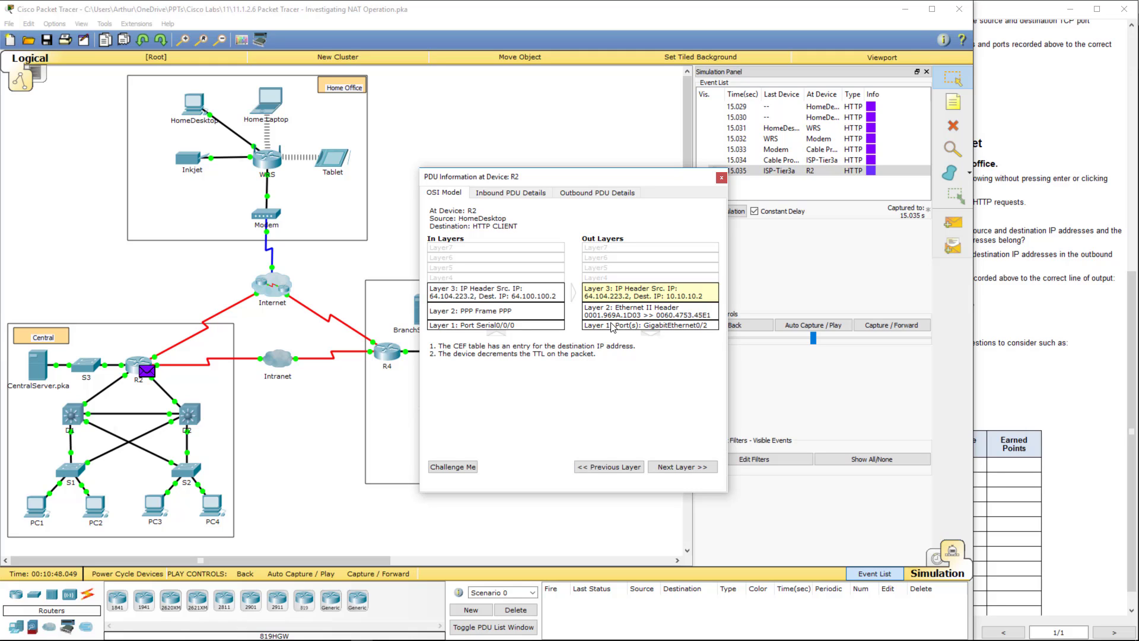
pyautogui.click(514, 300)
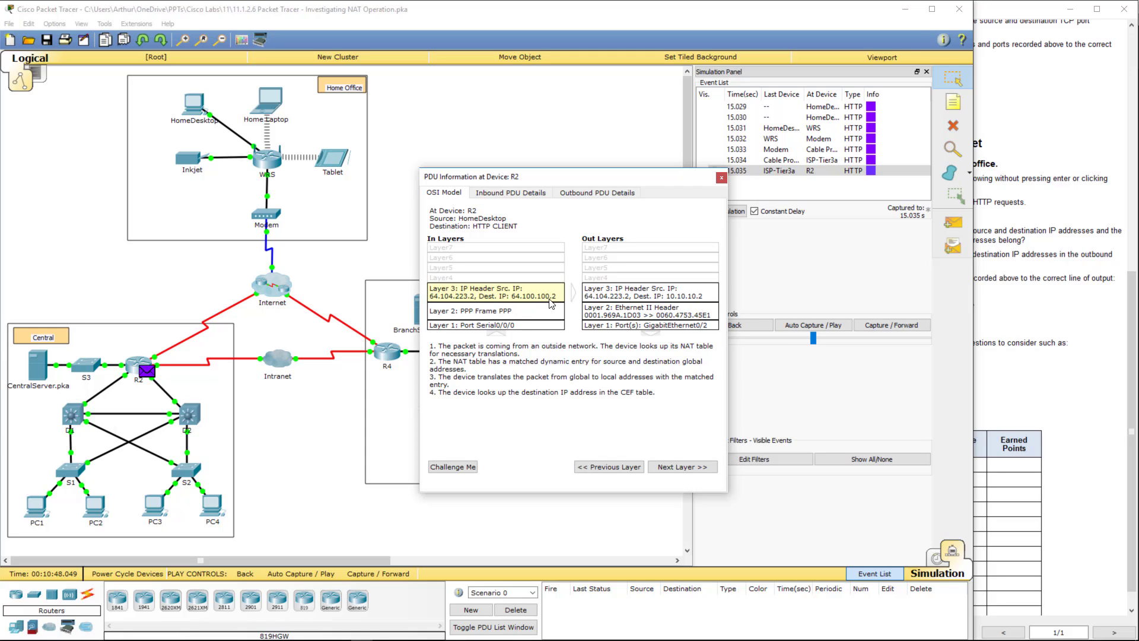
pyautogui.click(645, 299)
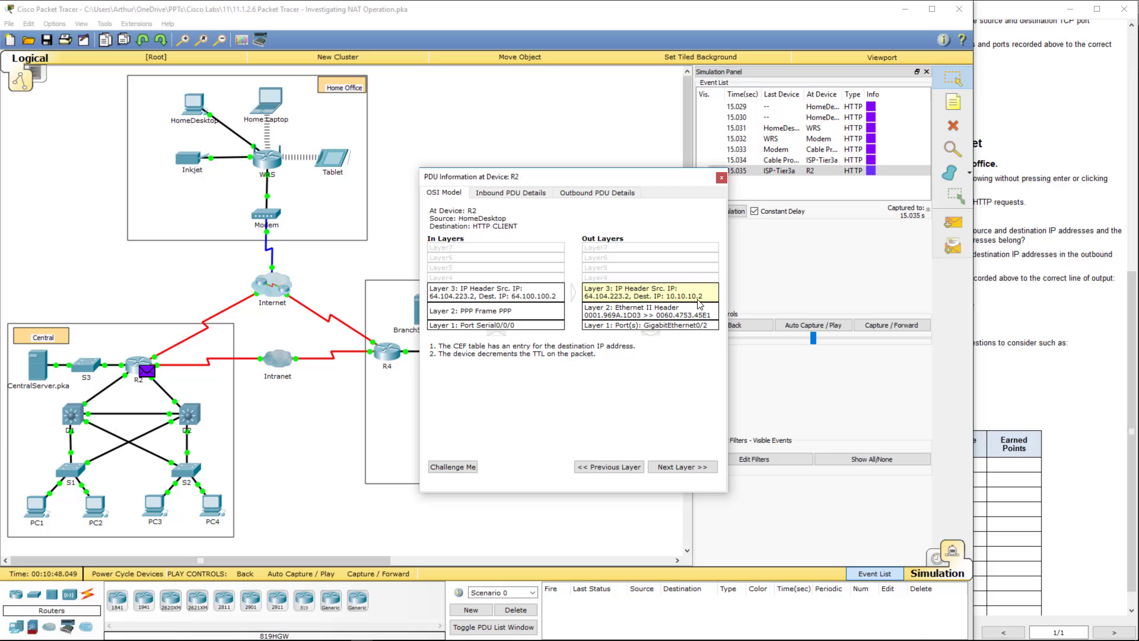
pyautogui.click(721, 177)
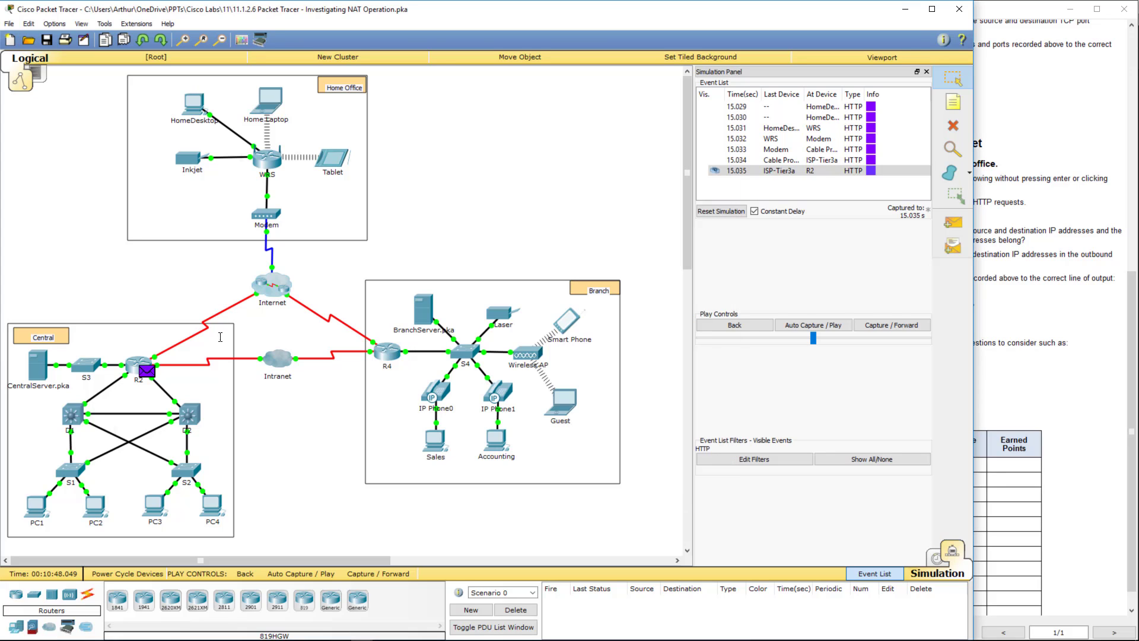
pyautogui.click(136, 364)
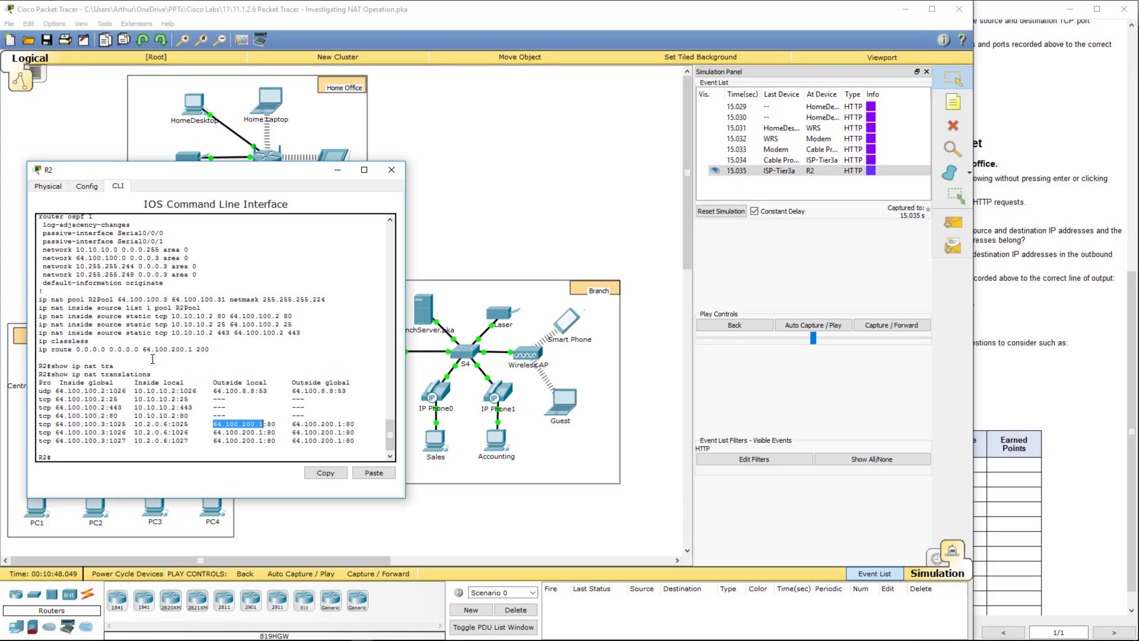
pyautogui.press('Return')
pyautogui.press('Up')
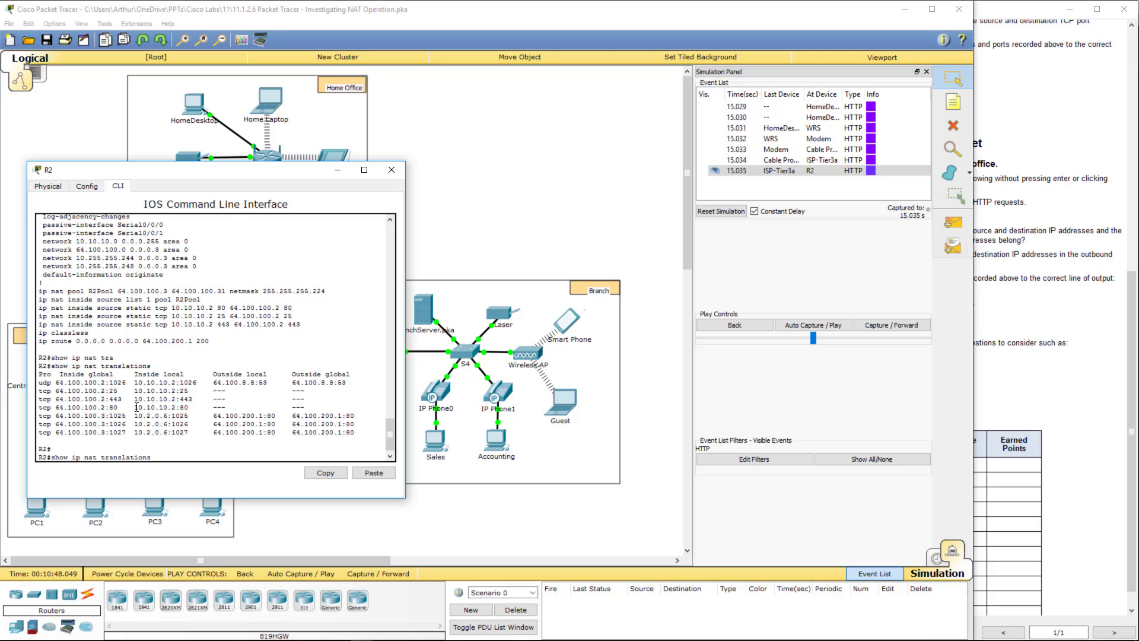
pyautogui.press('Return')
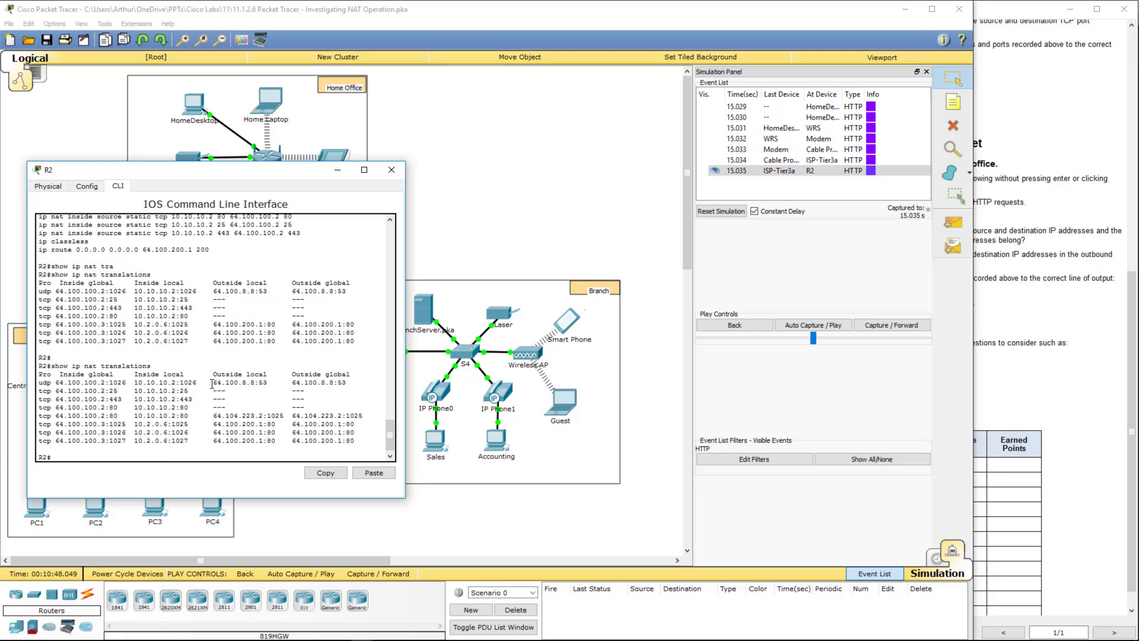
pyautogui.moveTo(135, 383); pyautogui.dragTo(360, 385)
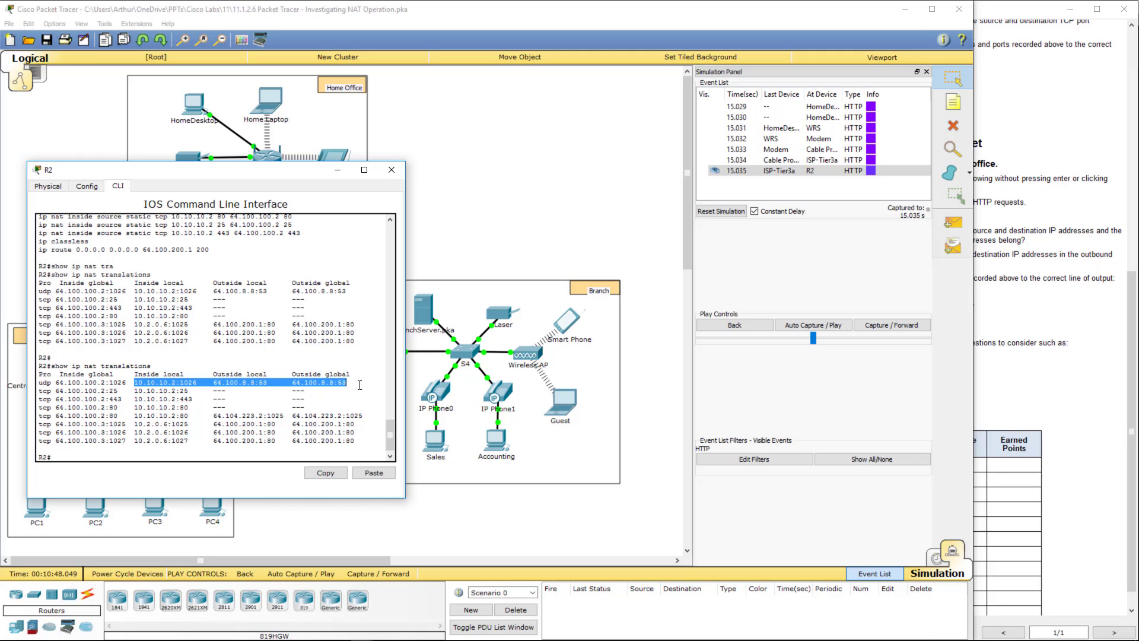
pyautogui.click(169, 417)
pyautogui.moveTo(134, 416); pyautogui.dragTo(372, 416)
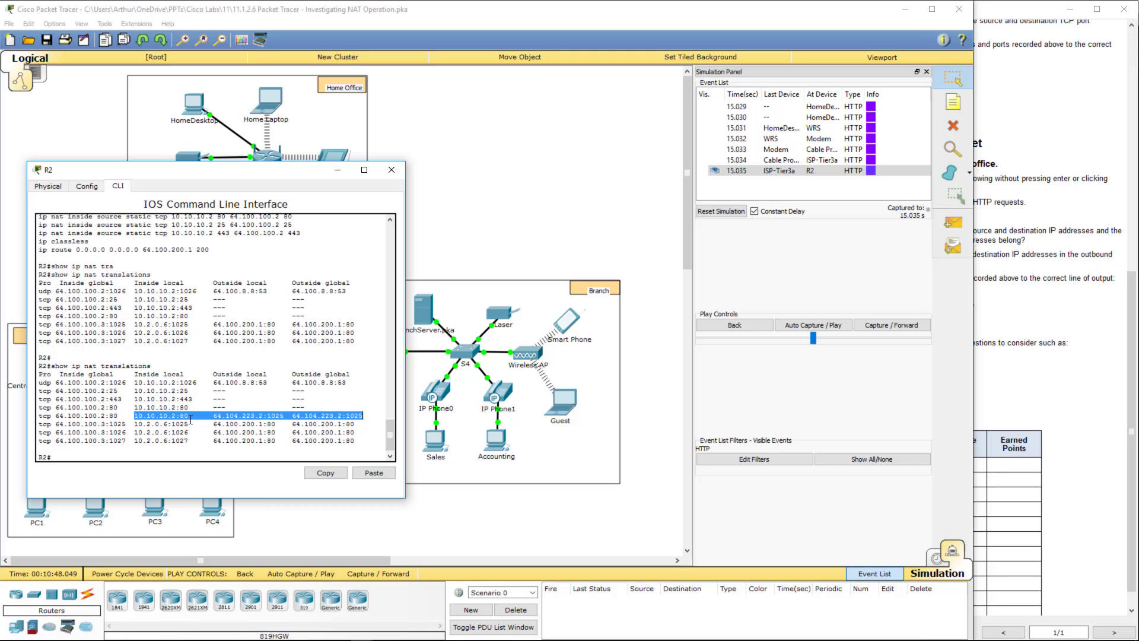
pyautogui.hotkey('alt', 'Tab')
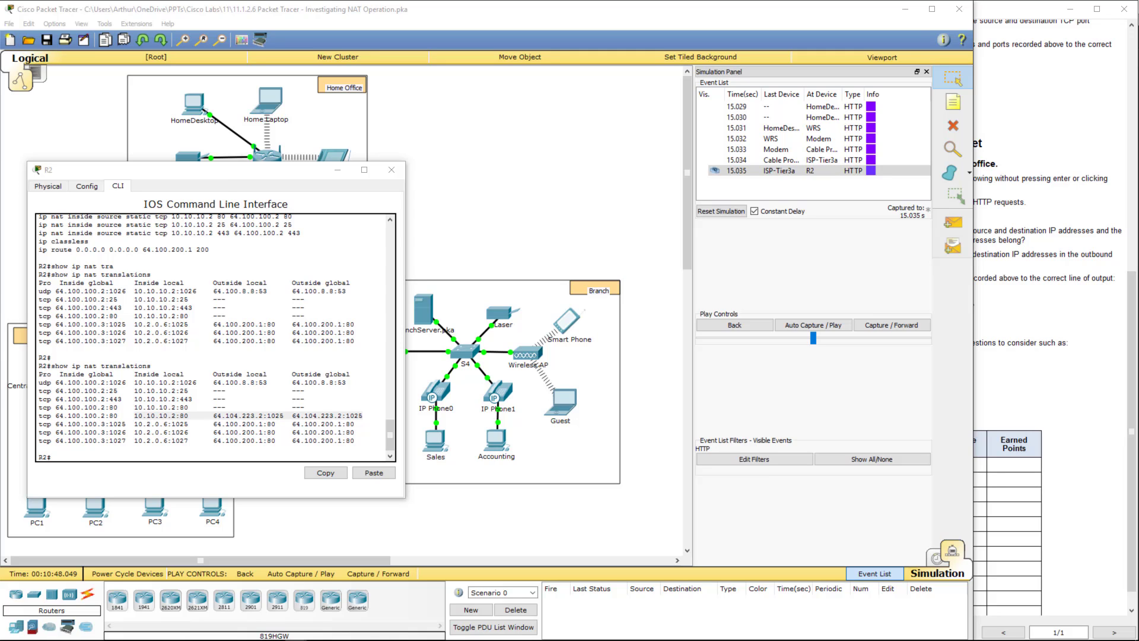
pyautogui.click(392, 170)
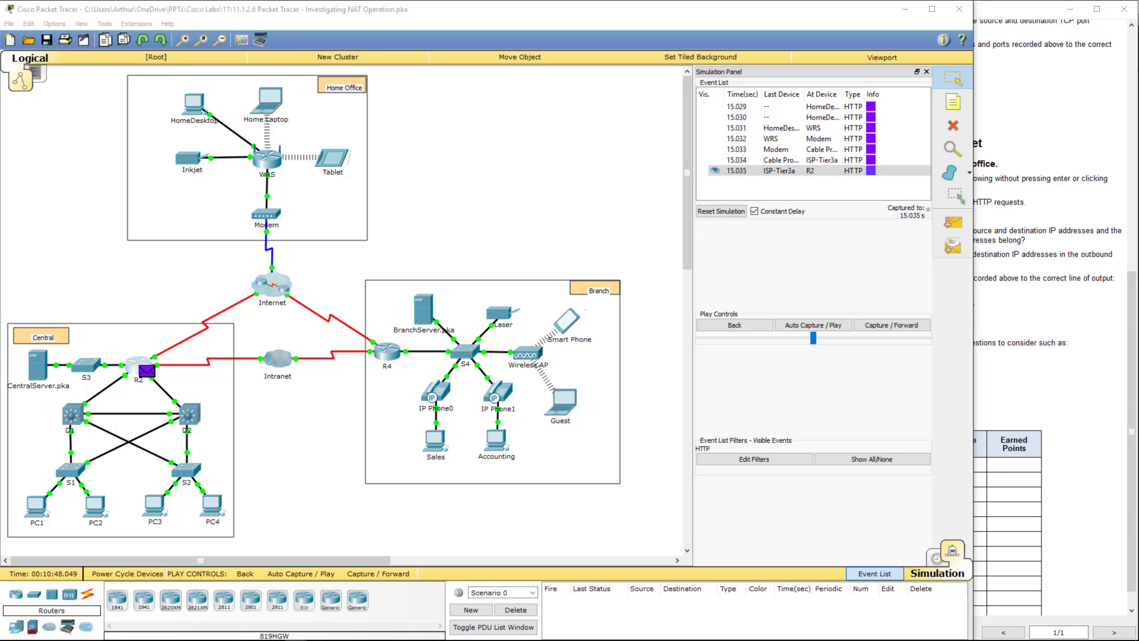
# - Bring the PT Activity instructions window back into view
pyautogui.click(1115, 454)
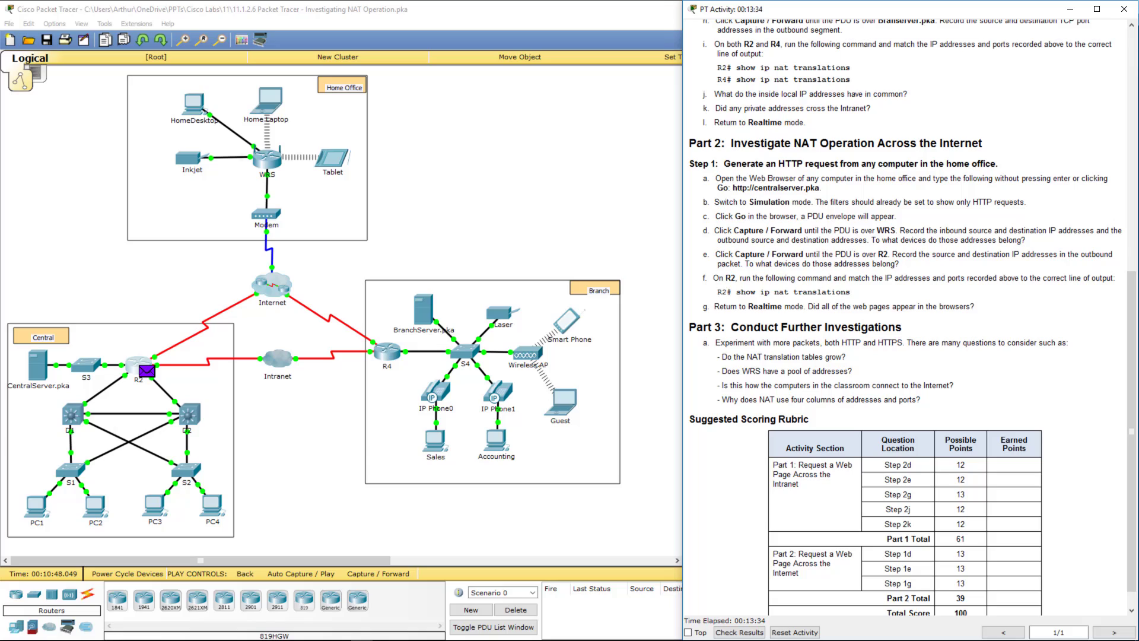